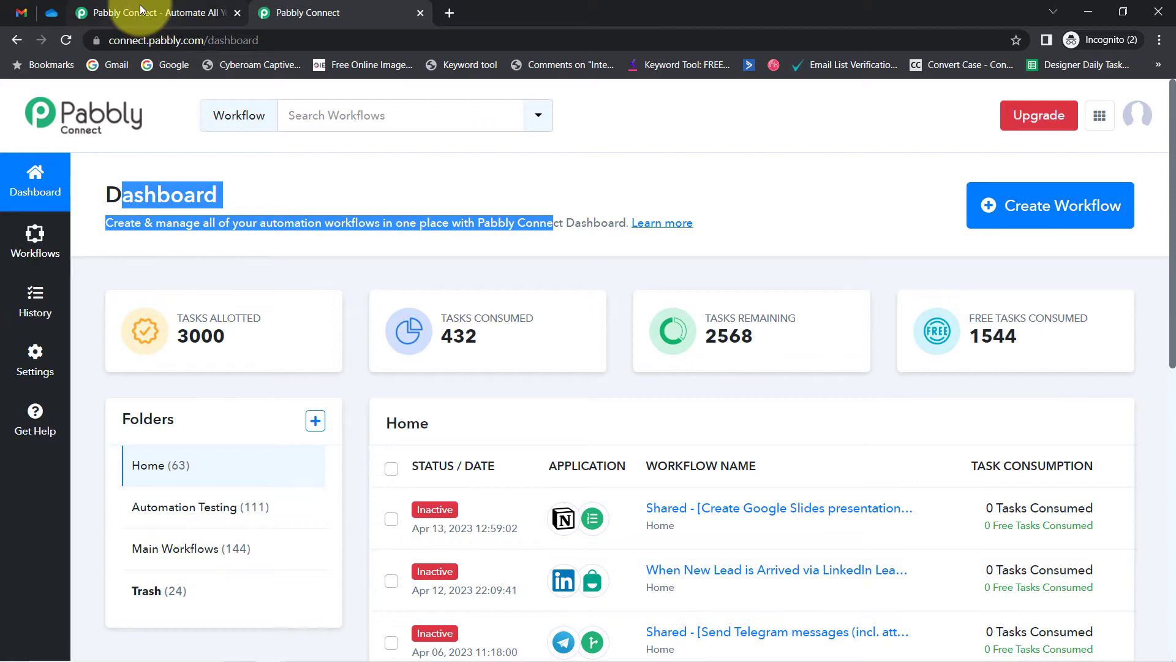
click(170, 18)
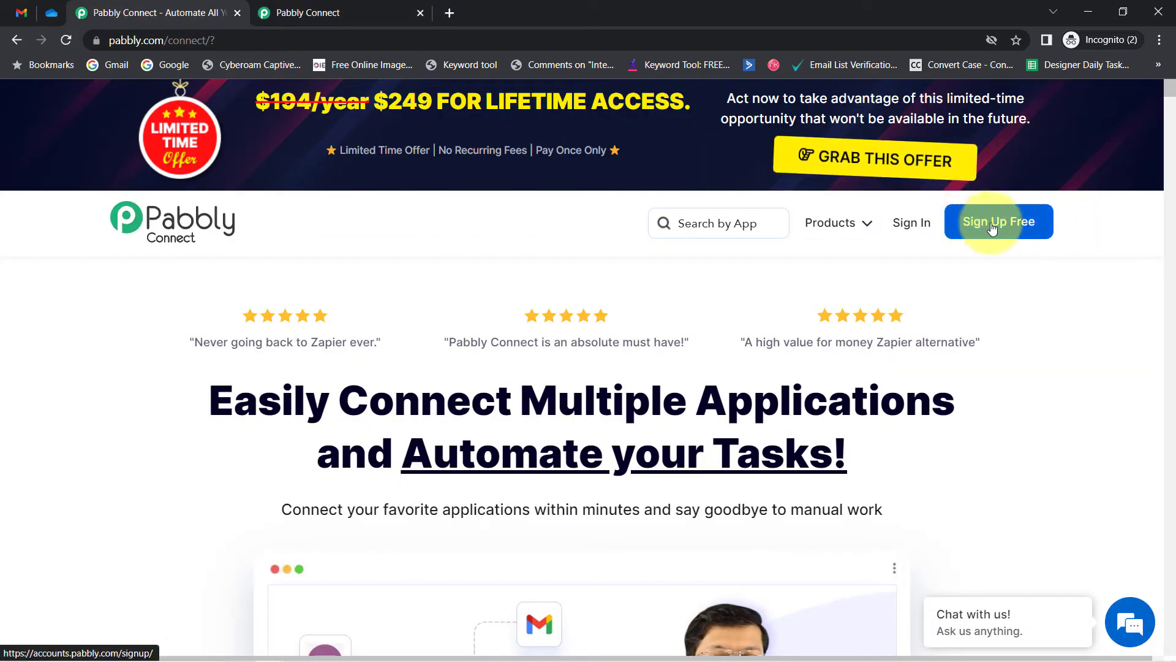
click(307, 5)
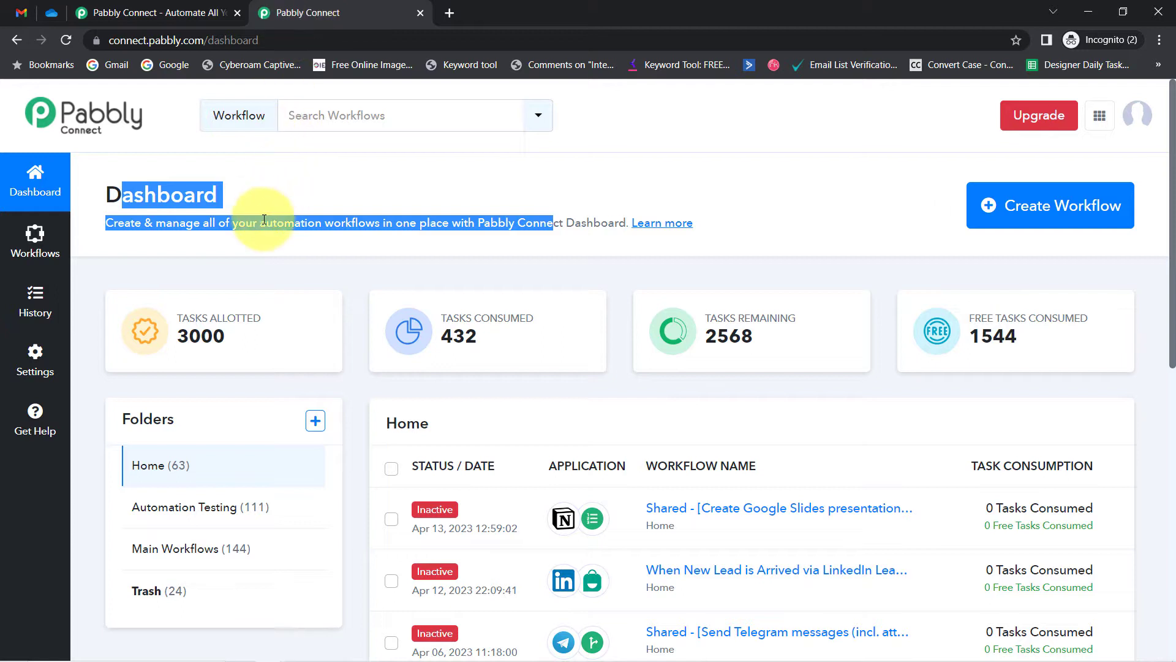
click(300, 185)
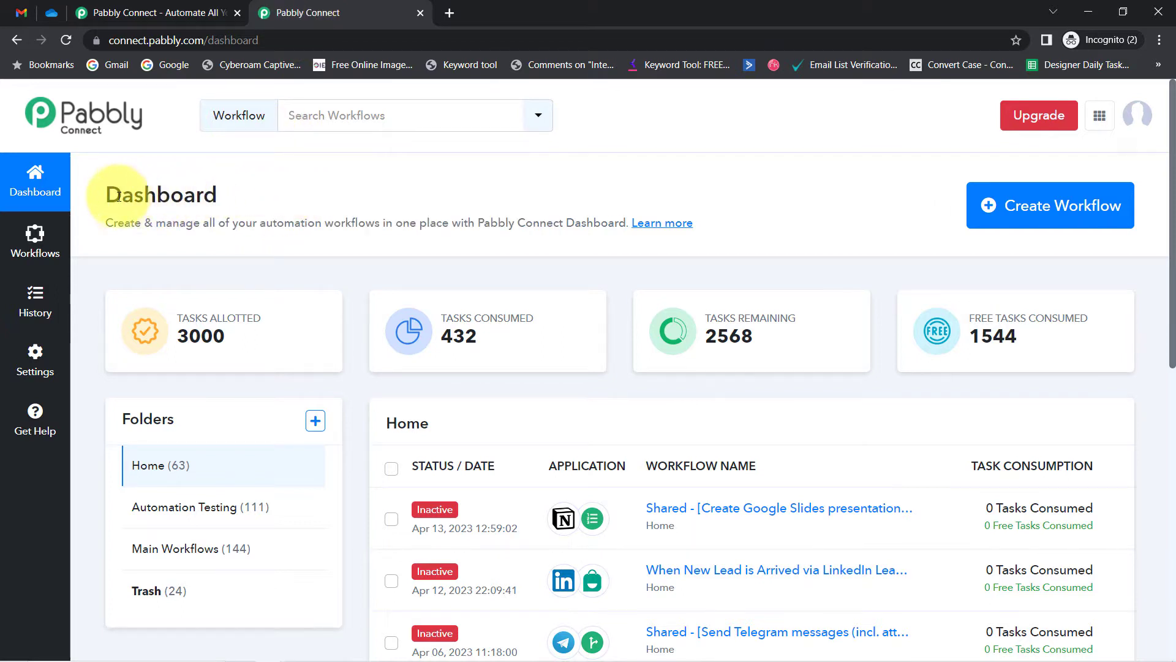
drag(107, 195, 341, 233)
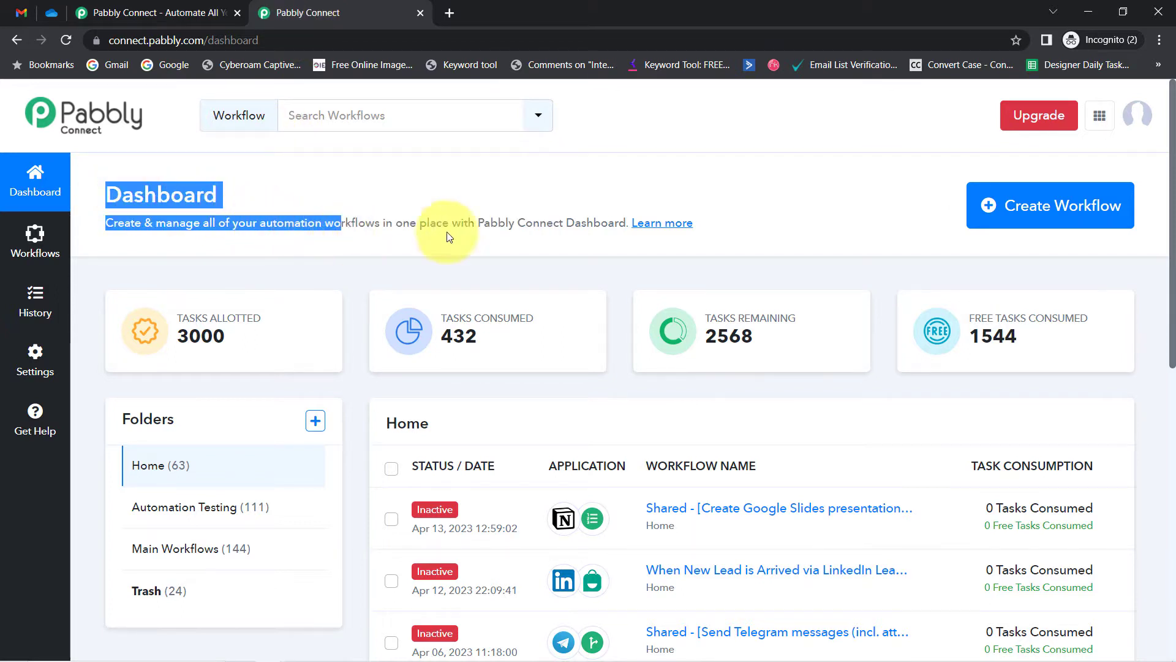
Create a new workflow named "Sync Gmail & OneDrive Automatically".
click(1045, 210)
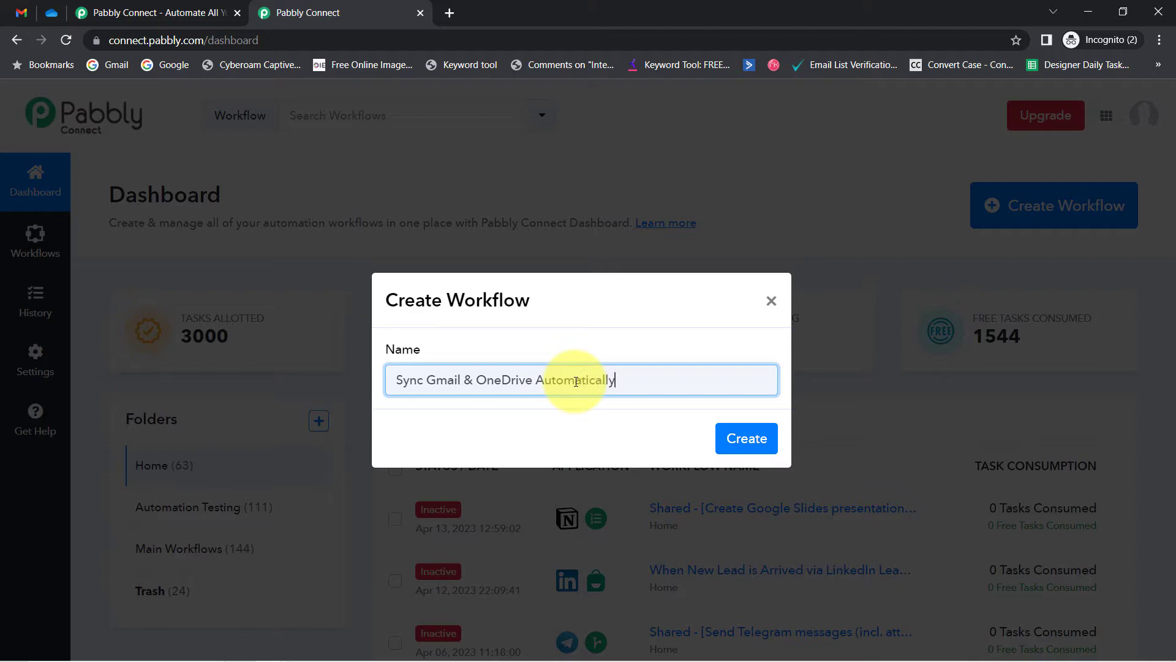
key(Return)
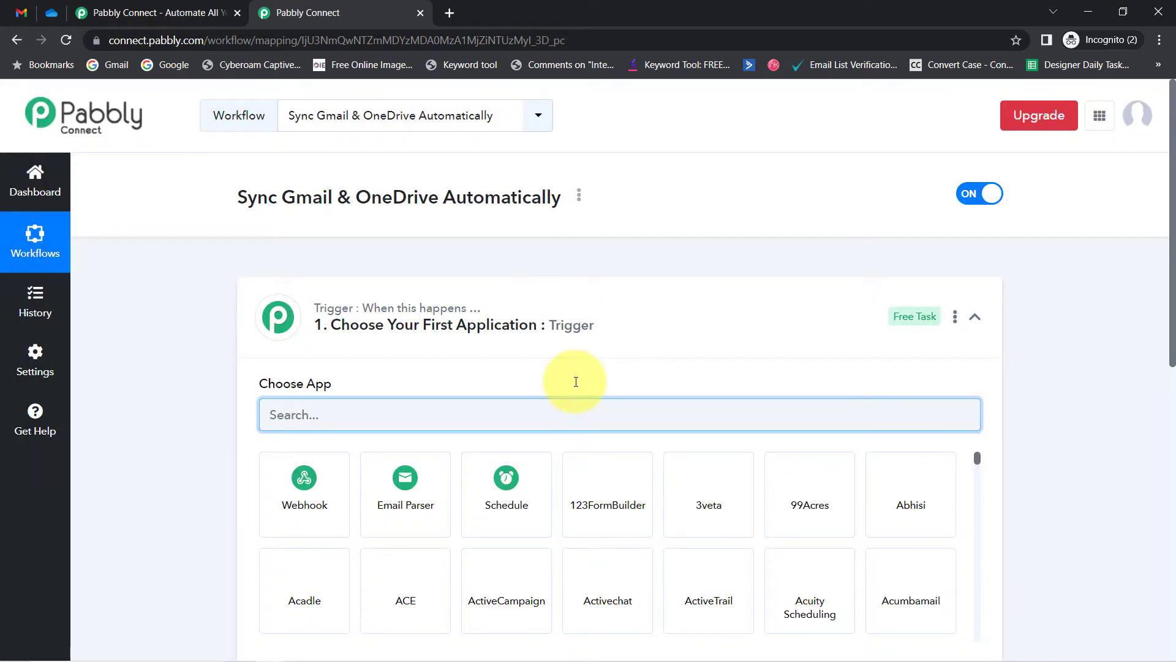
click(467, 317)
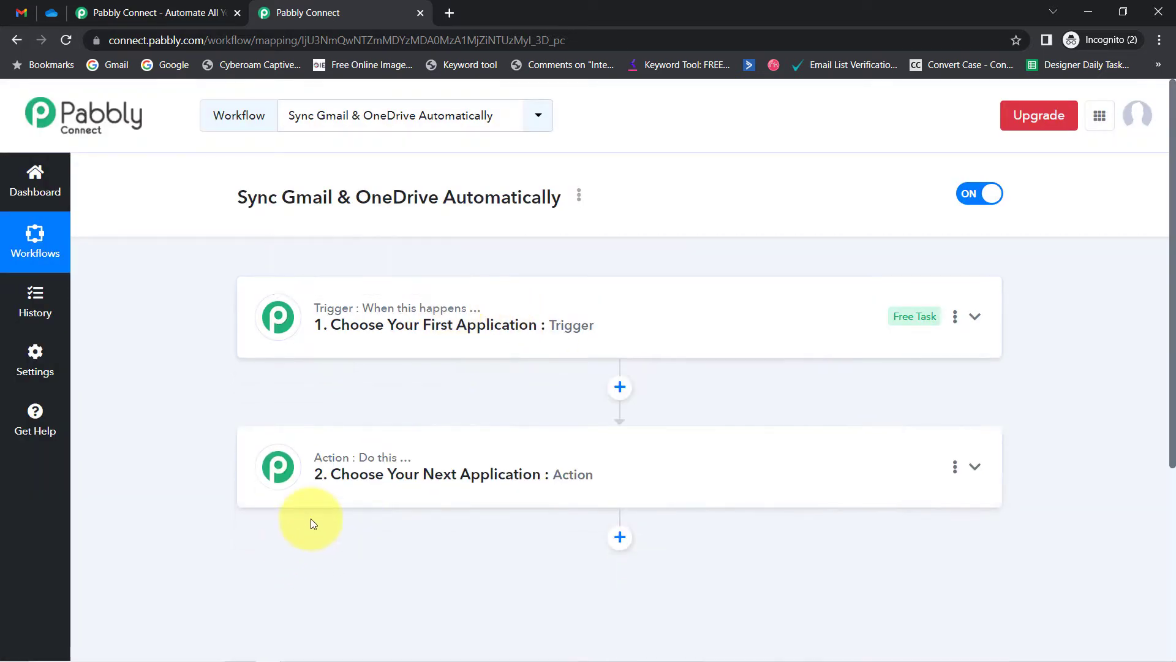
mouse_move(405, 317)
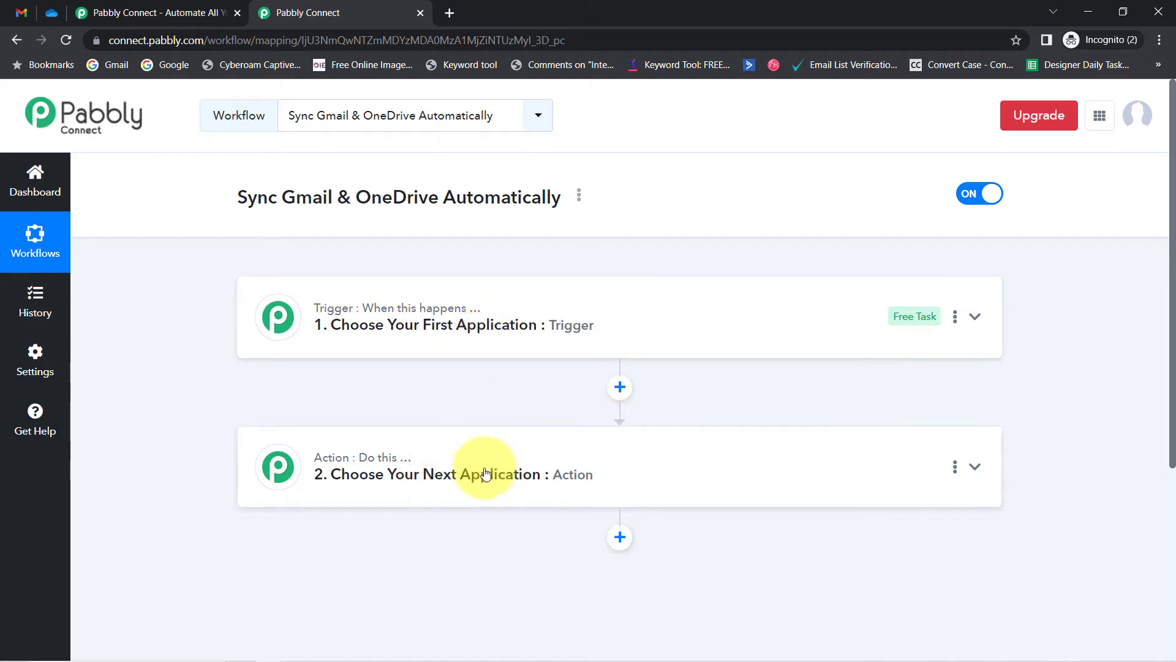
click(499, 331)
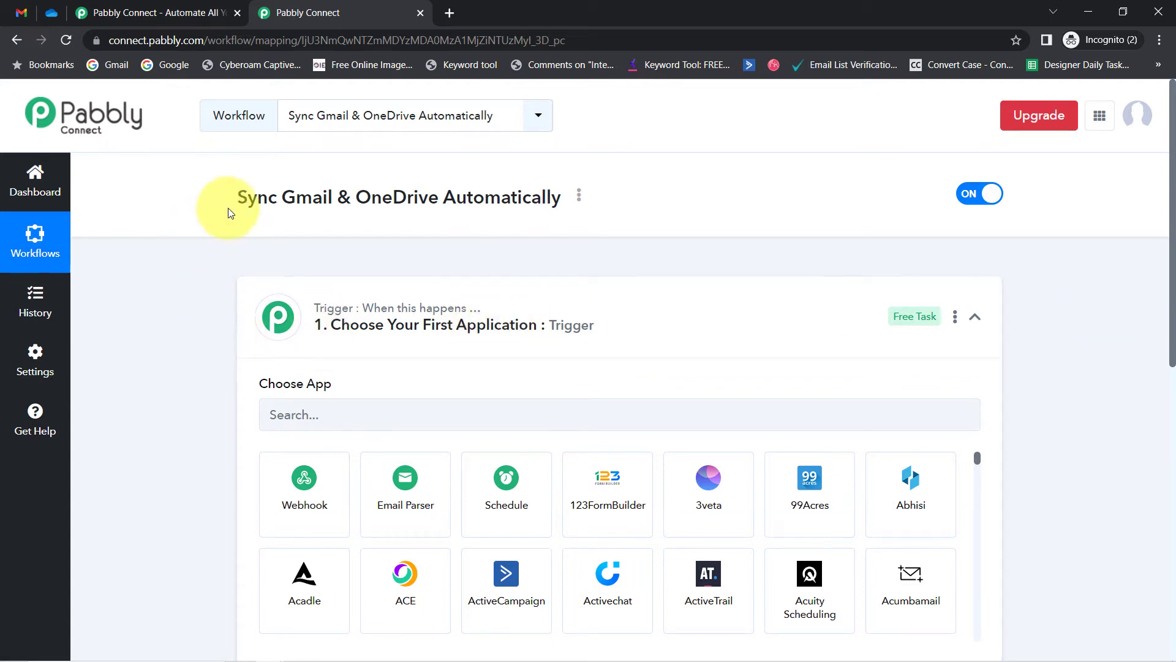
drag(234, 199, 477, 198)
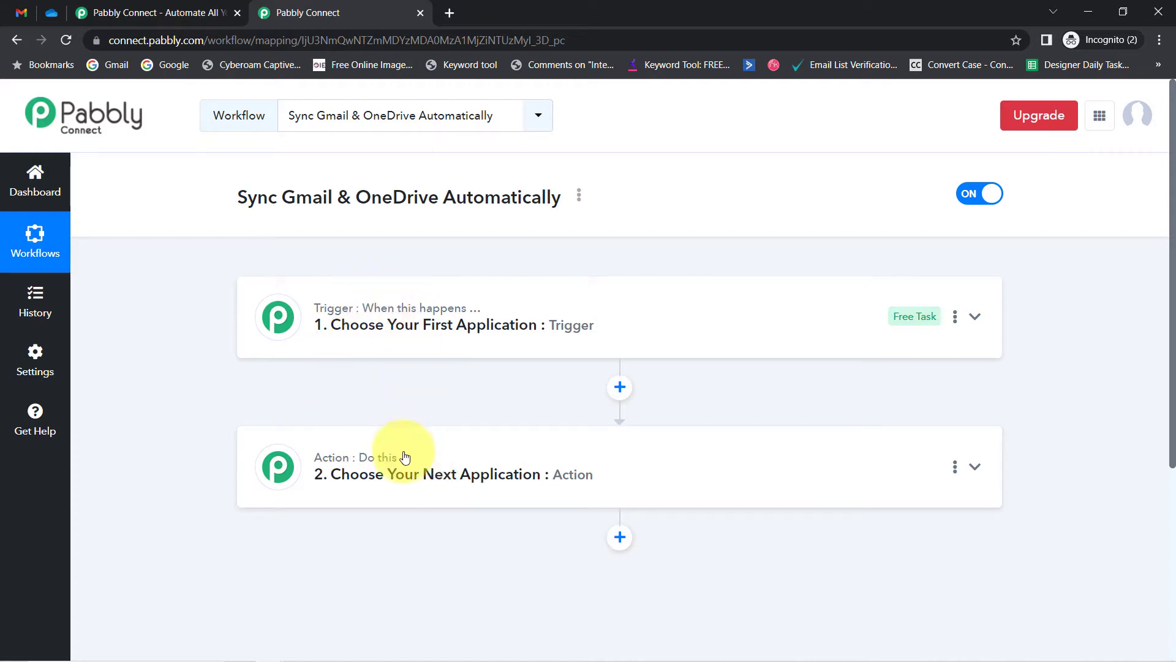
mouse_move(405, 457)
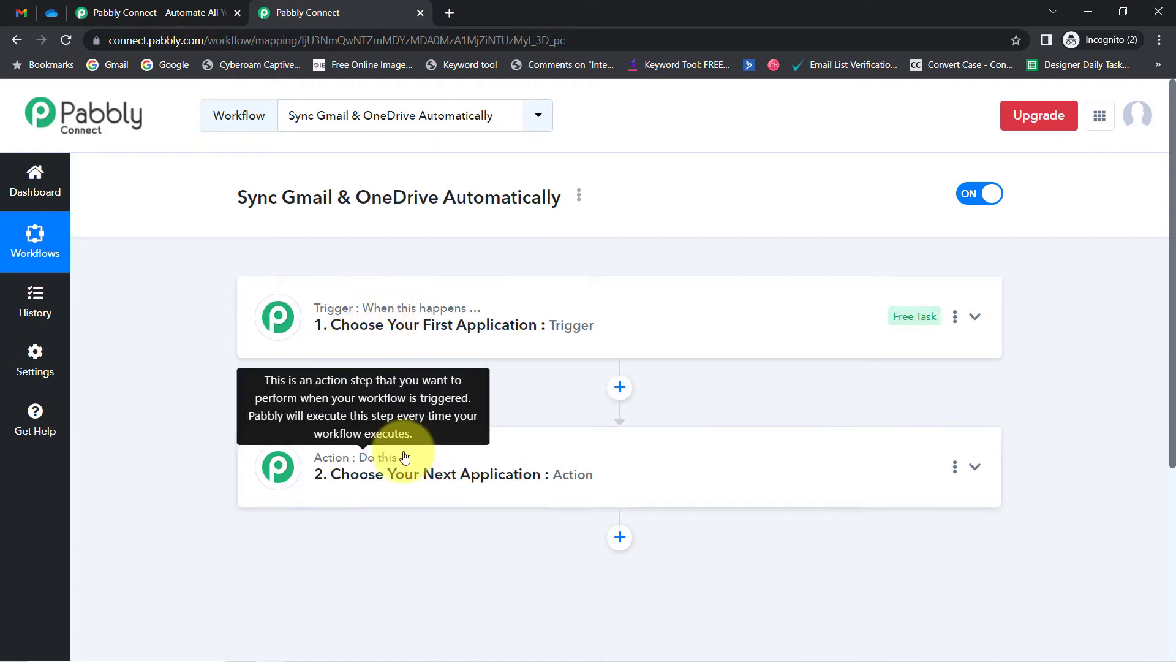
Search the trigger's app list for "email" and choose Email Parser as the workflow's trigger application.
click(430, 308)
click(310, 429)
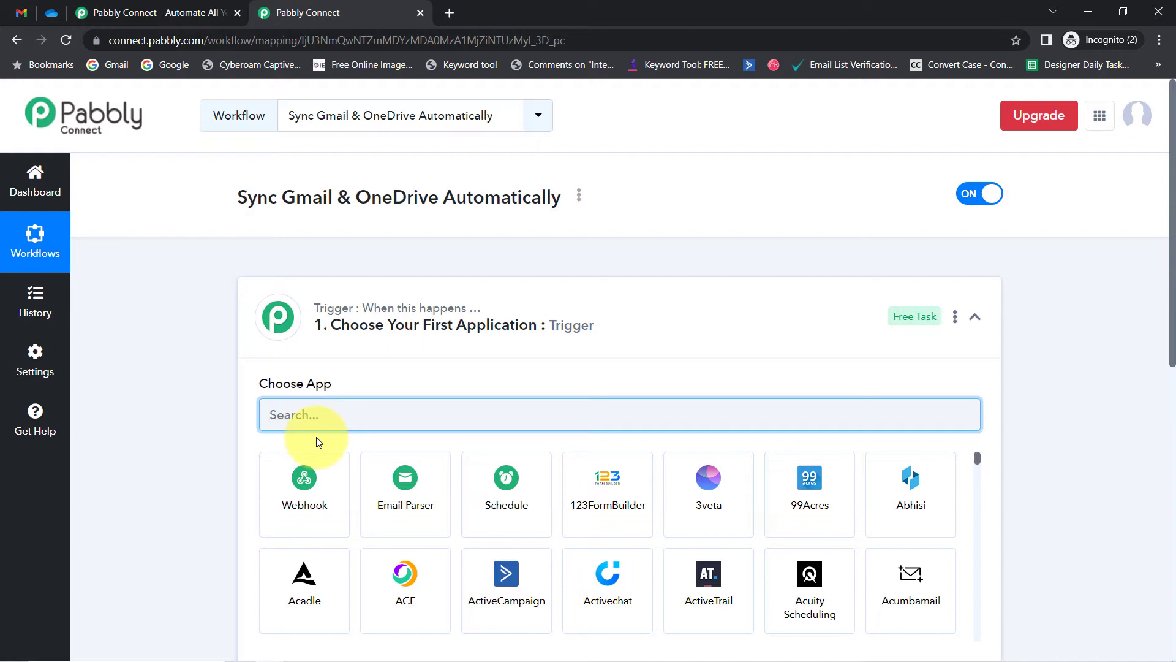
text(email)
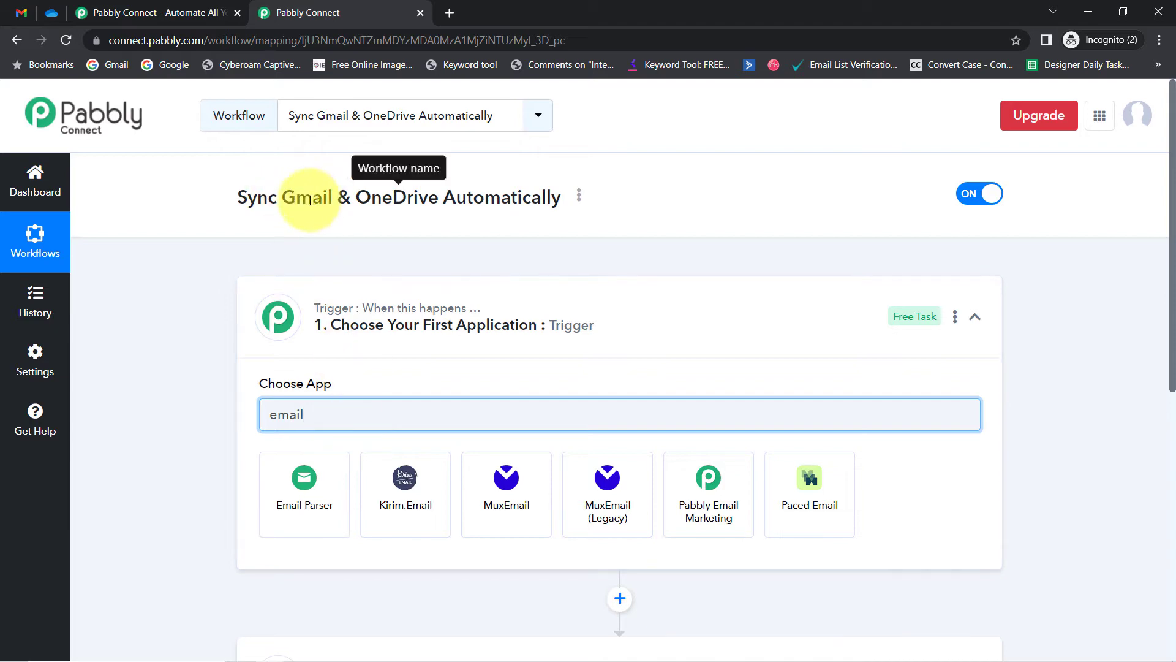
click(104, 6)
click(29, 14)
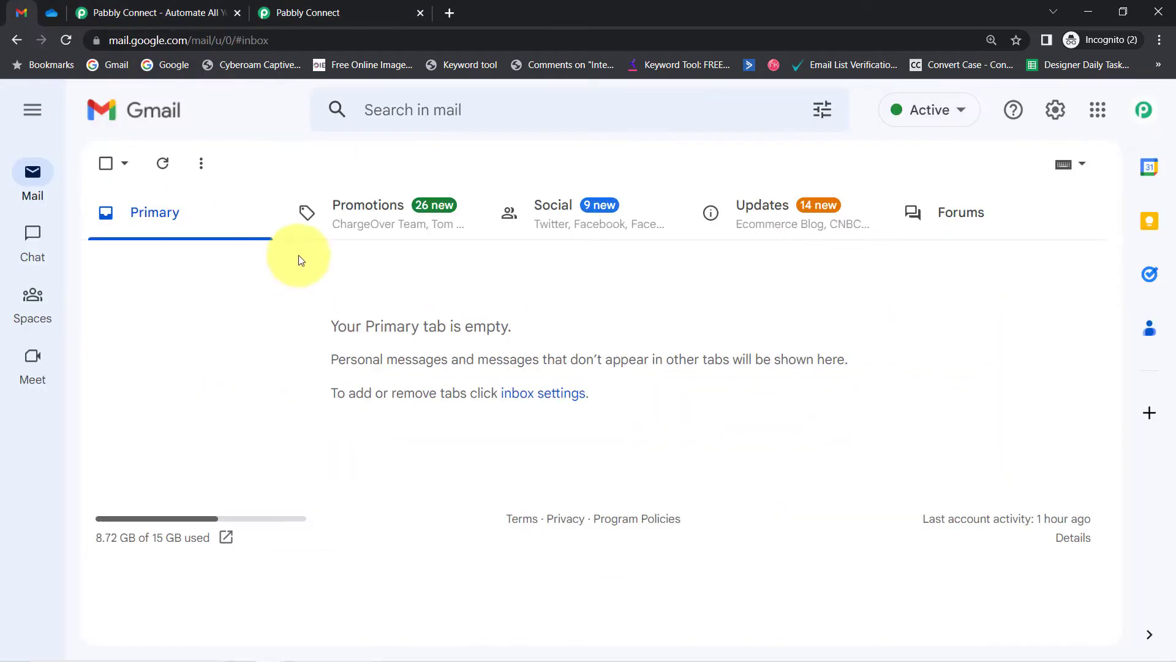
click(281, 8)
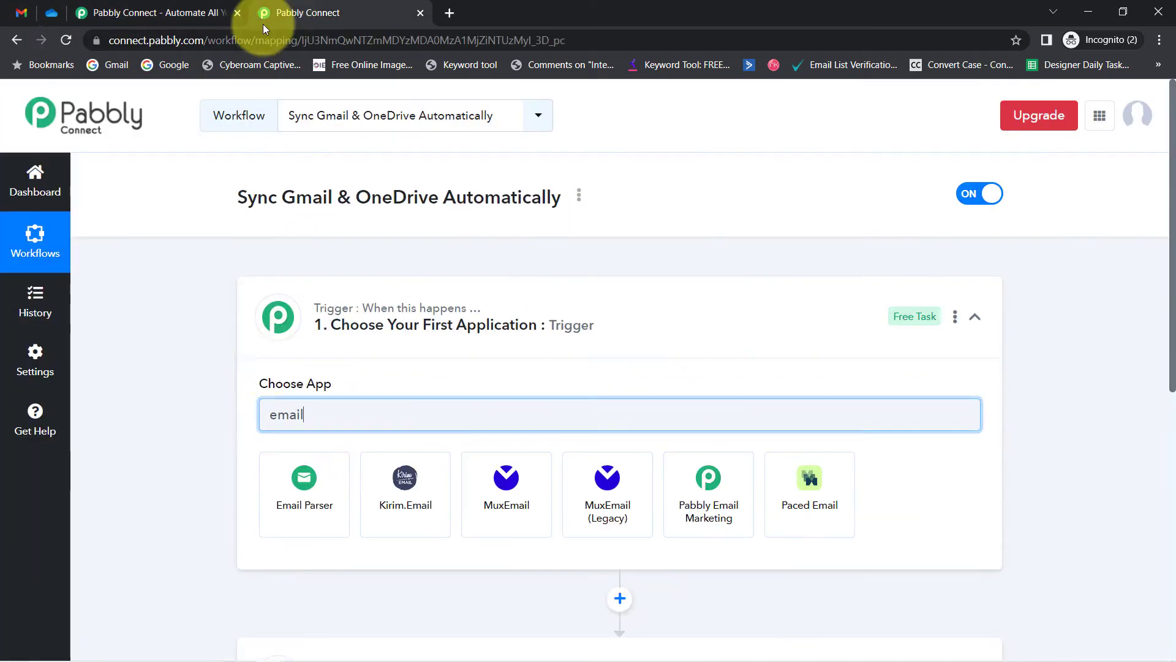
click(295, 491)
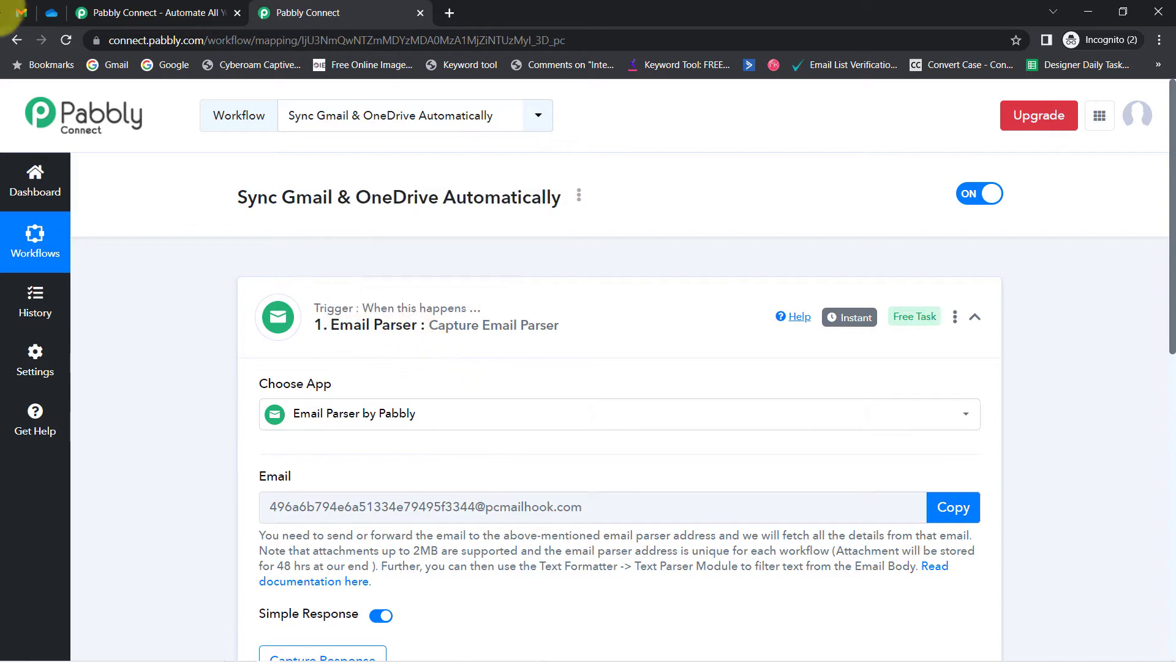
Copy the email parser address provided in the Email Parser trigger step.
click(21, 12)
click(346, 7)
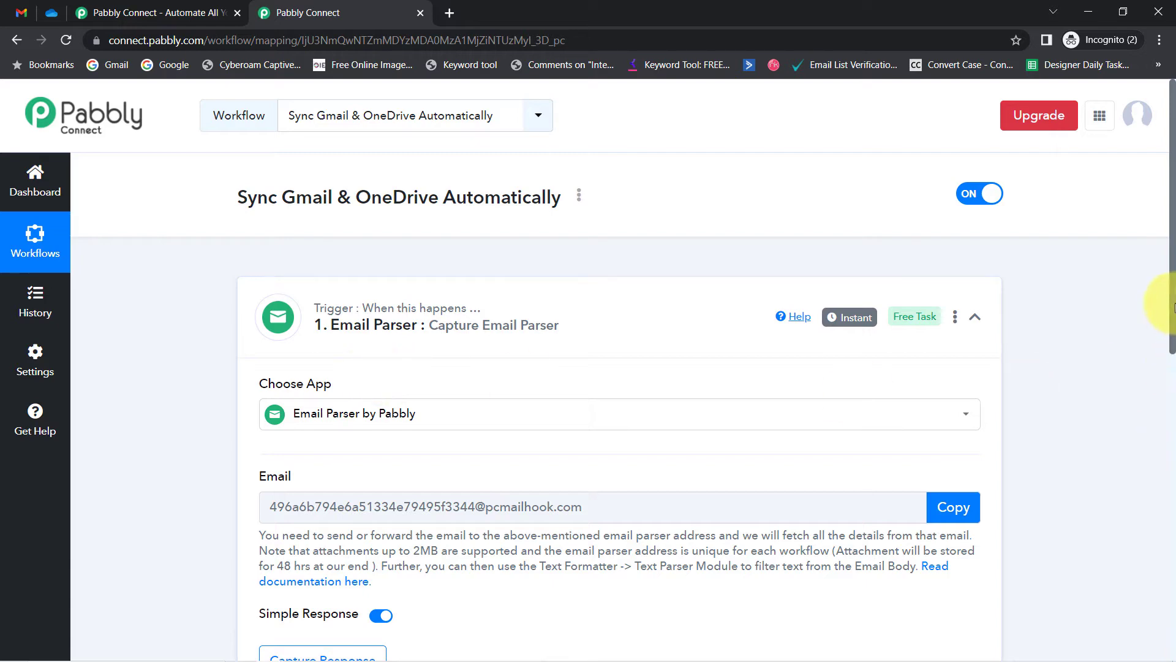
scroll(1166, 381, down, 6)
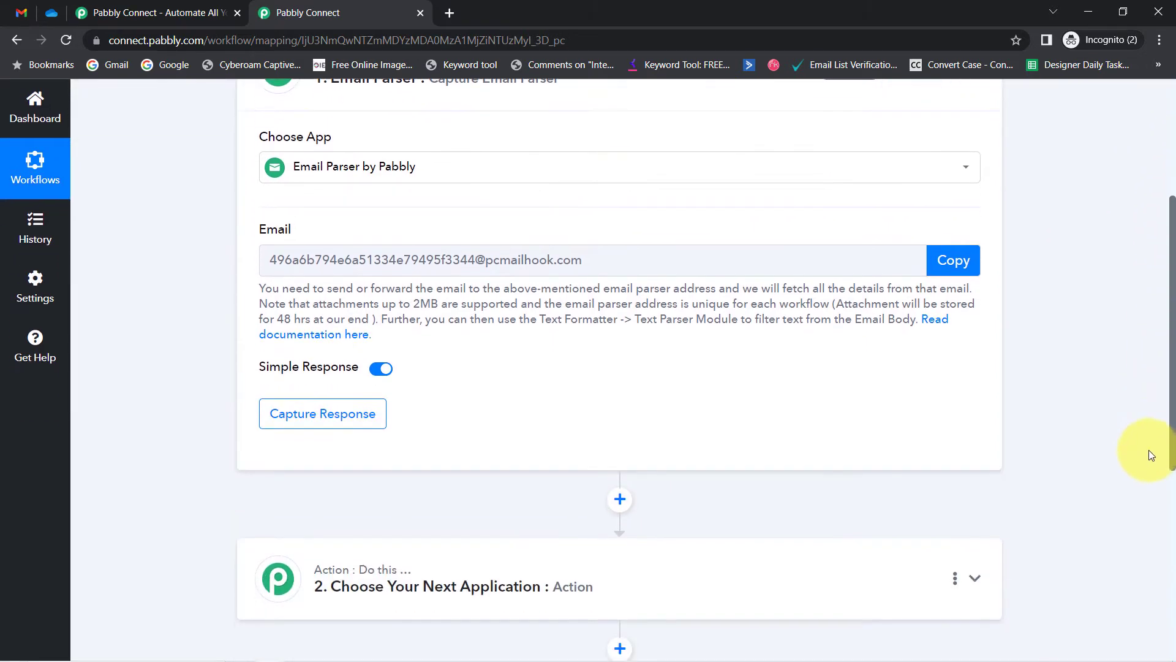
scroll(1147, 467, up, 3)
scroll(1136, 380, up, 2)
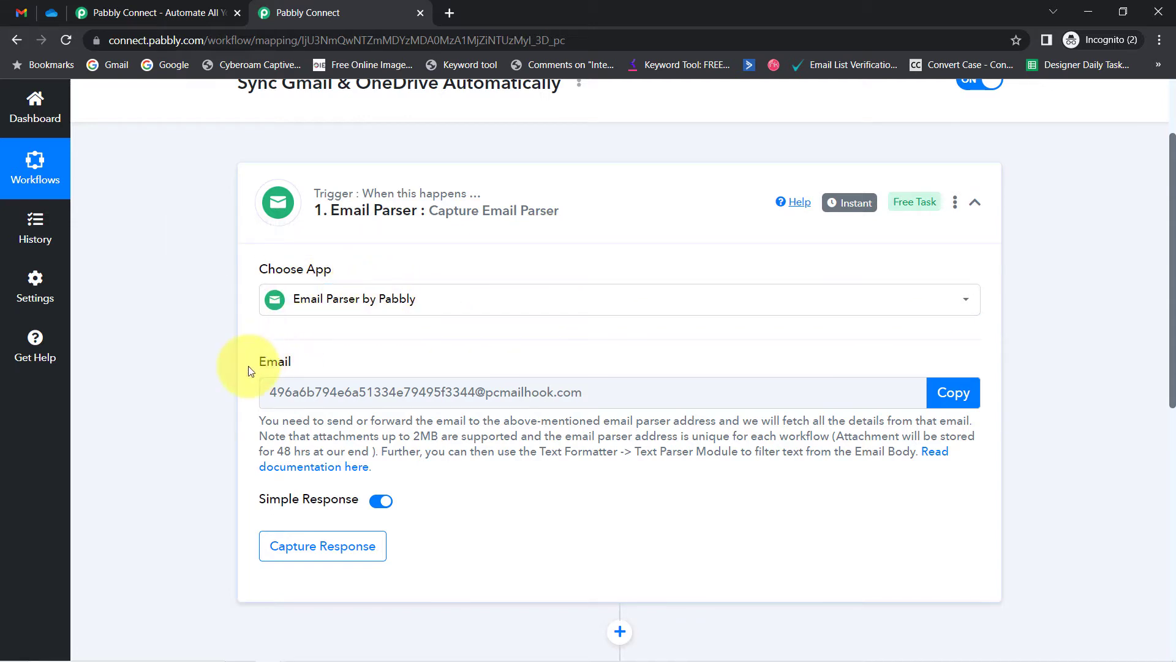
drag(257, 371, 324, 370)
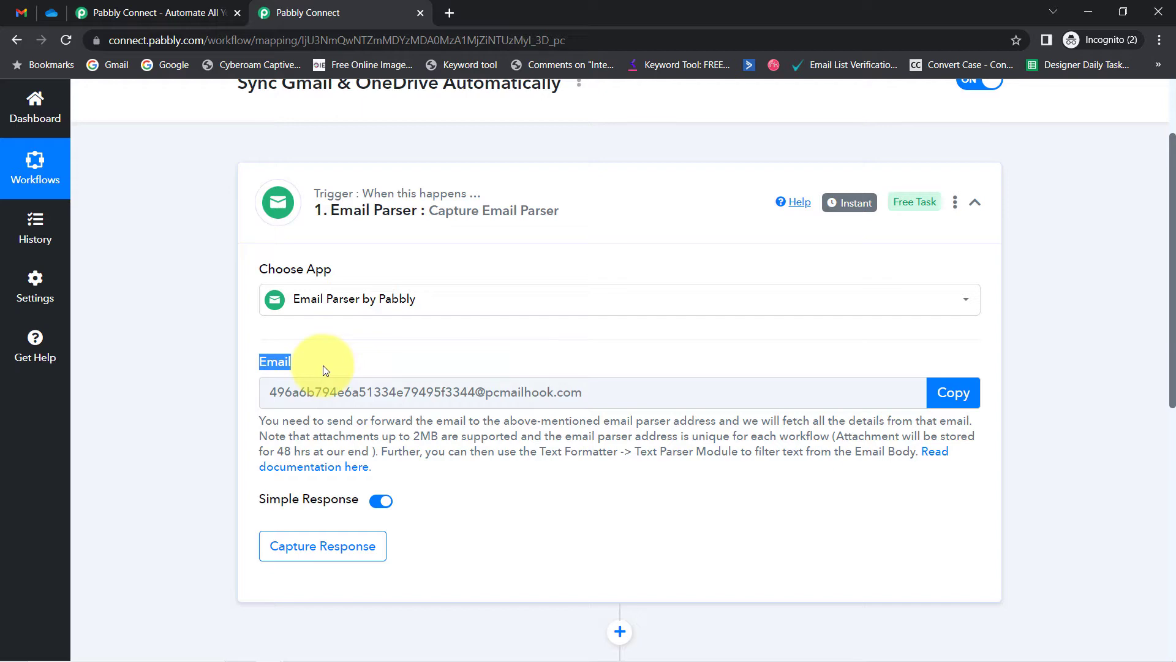
click(949, 398)
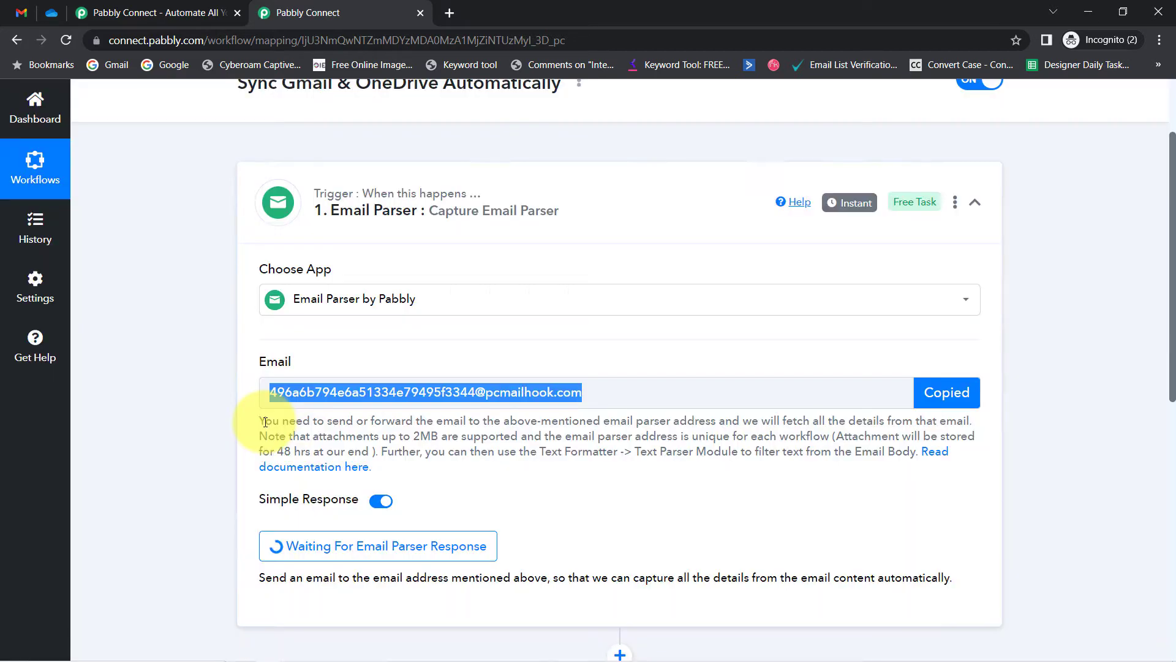
drag(265, 422, 421, 466)
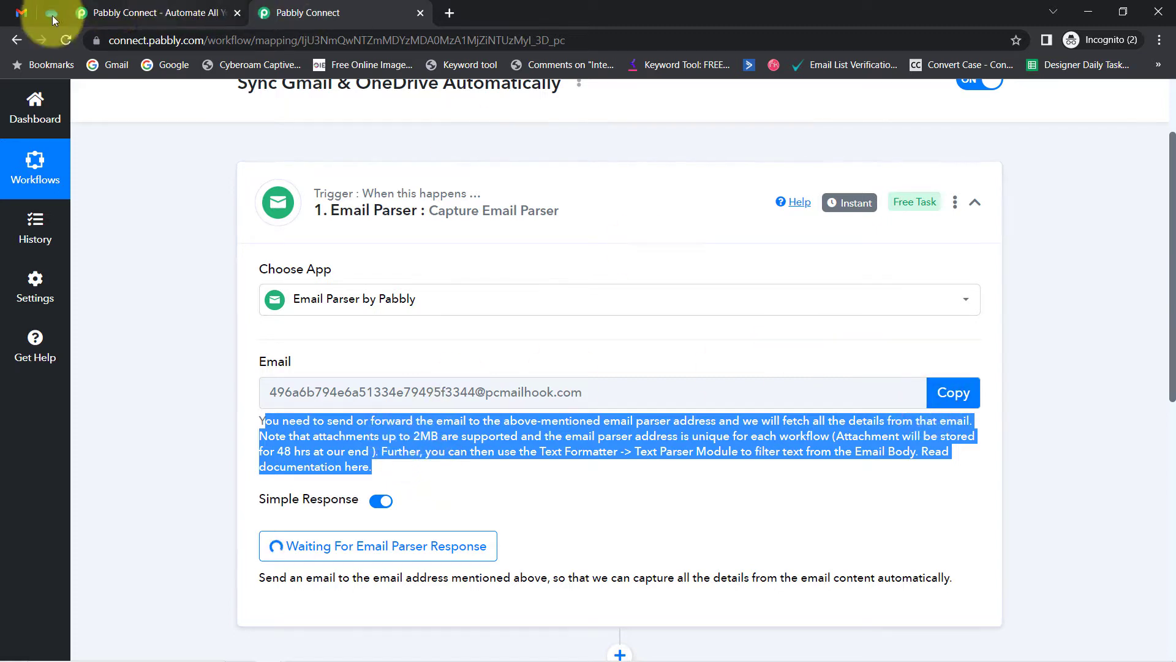
Switch to Gmail and remove the forwarding address currently in use from the Forwarding and POP/IMAP settings.
click(18, 13)
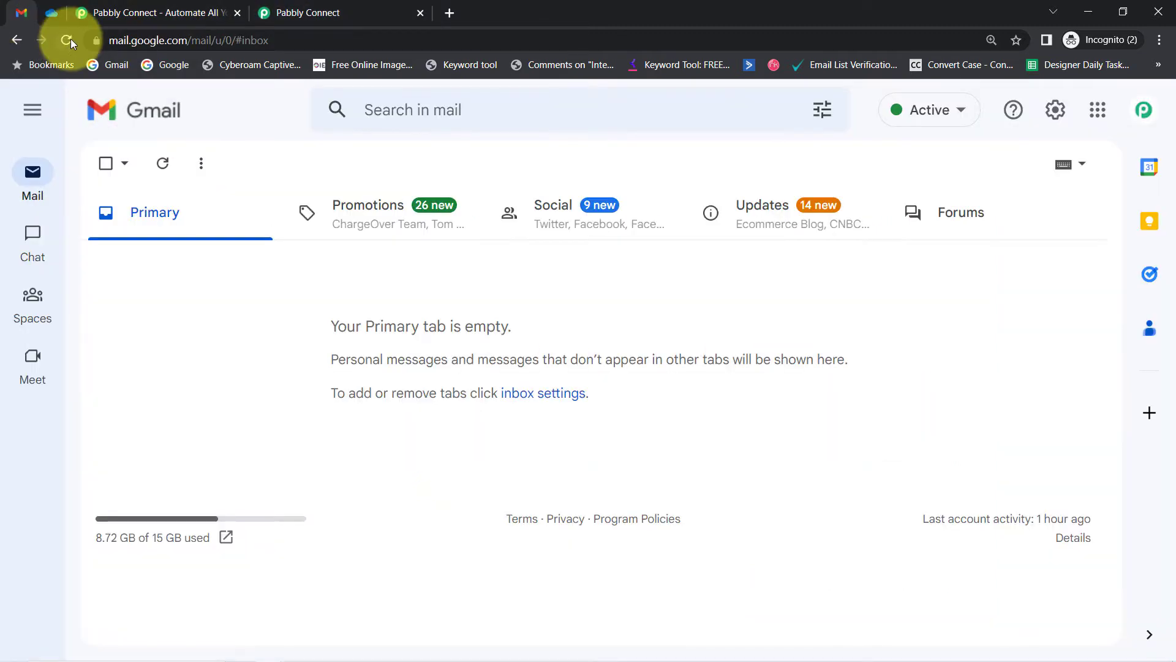
click(1056, 120)
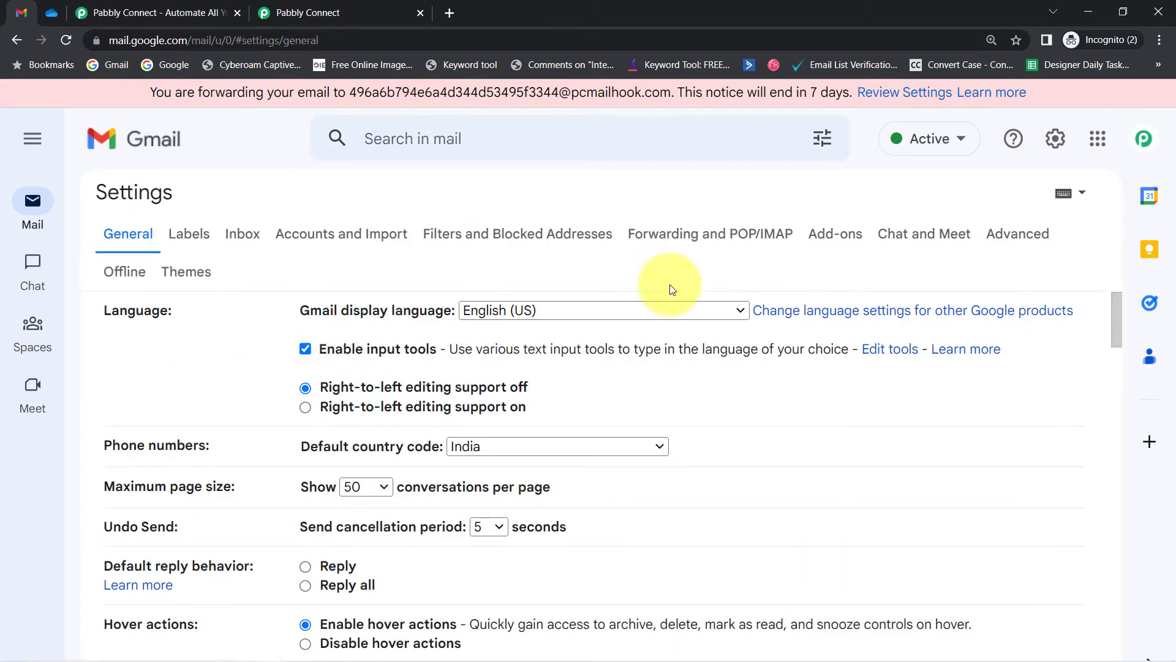
click(710, 238)
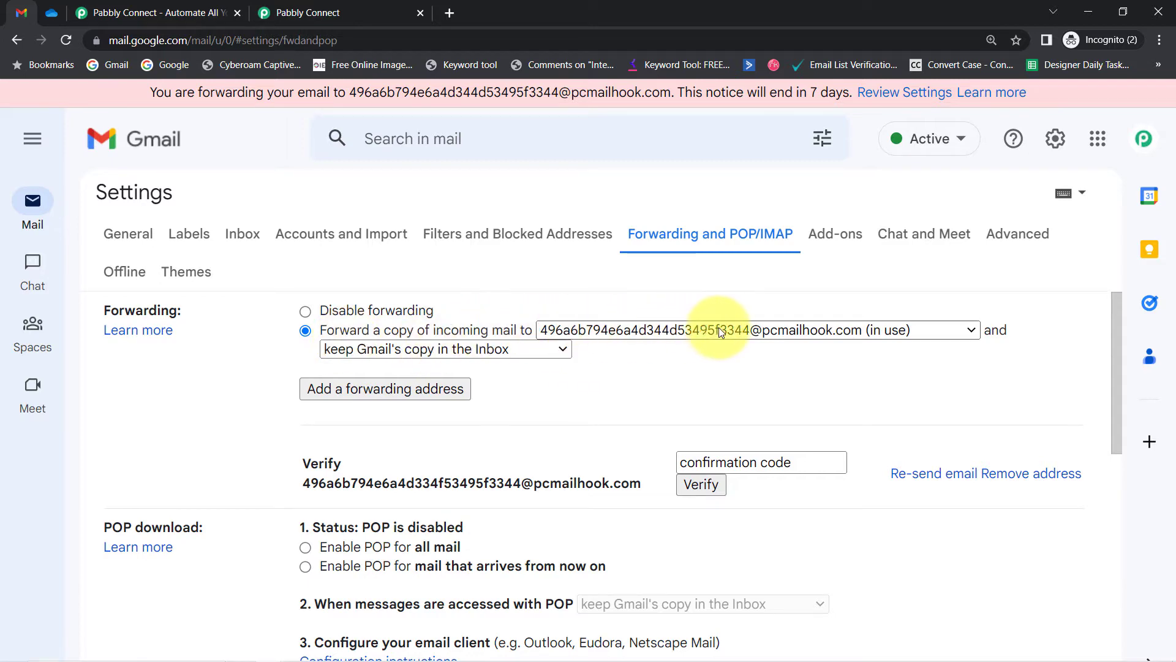
click(770, 327)
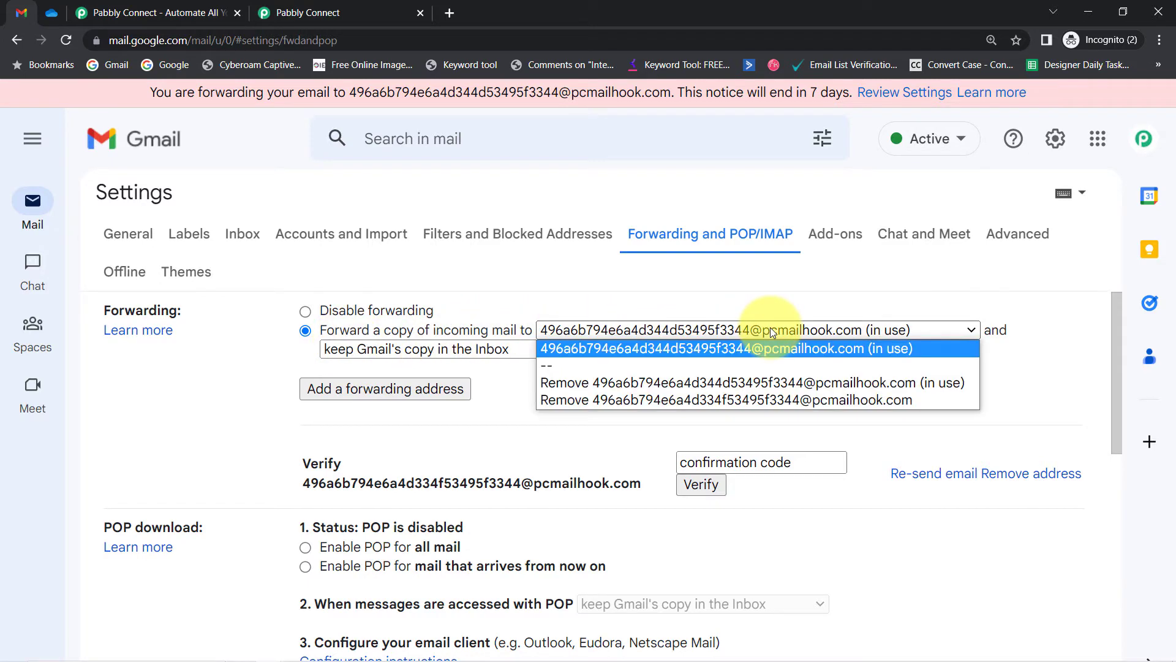
click(544, 381)
click(766, 436)
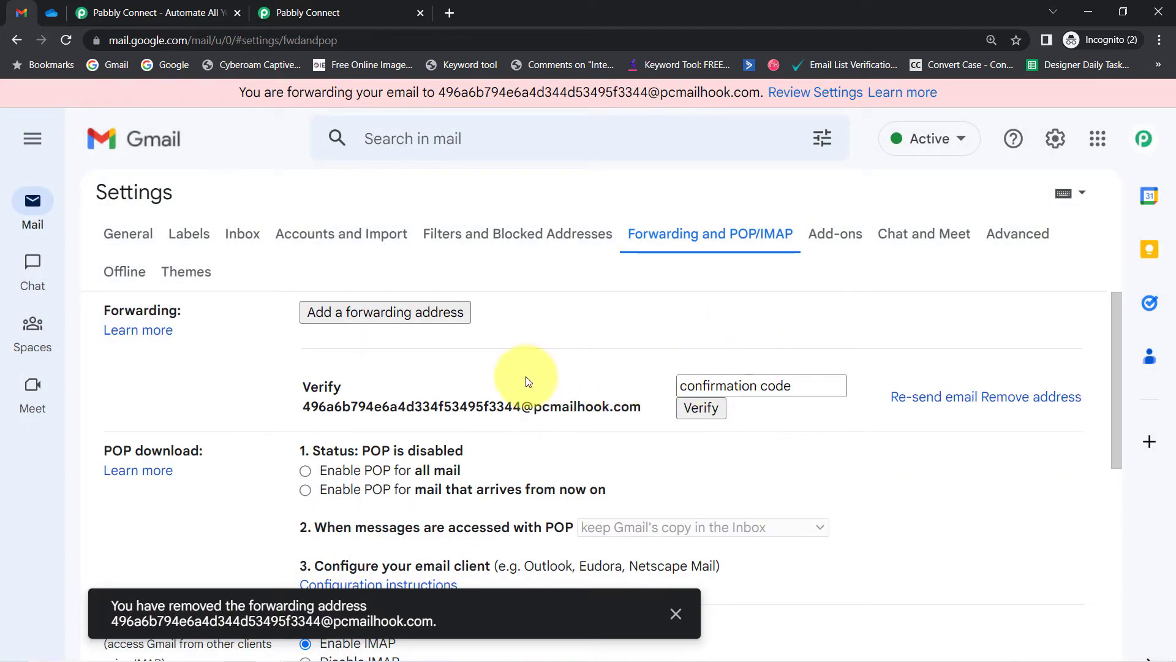
Add the email parser address from the Pabbly Connect trigger as a new Gmail forwarding address and proceed with the forwarding confirmation.
click(402, 313)
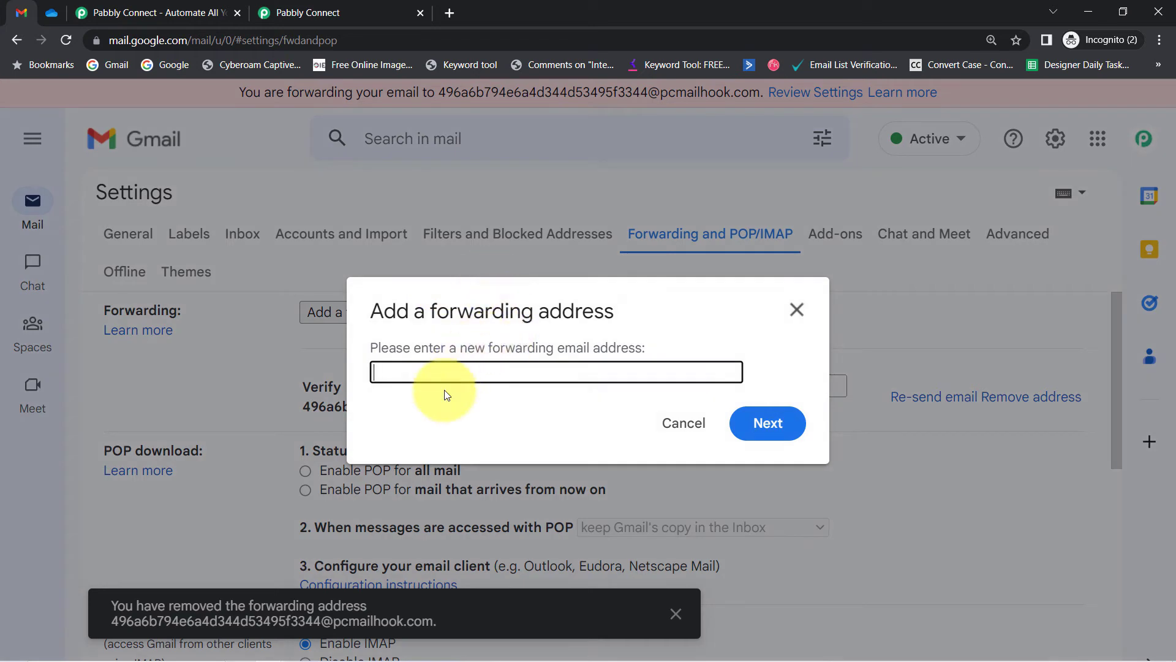
click(299, 12)
click(544, 402)
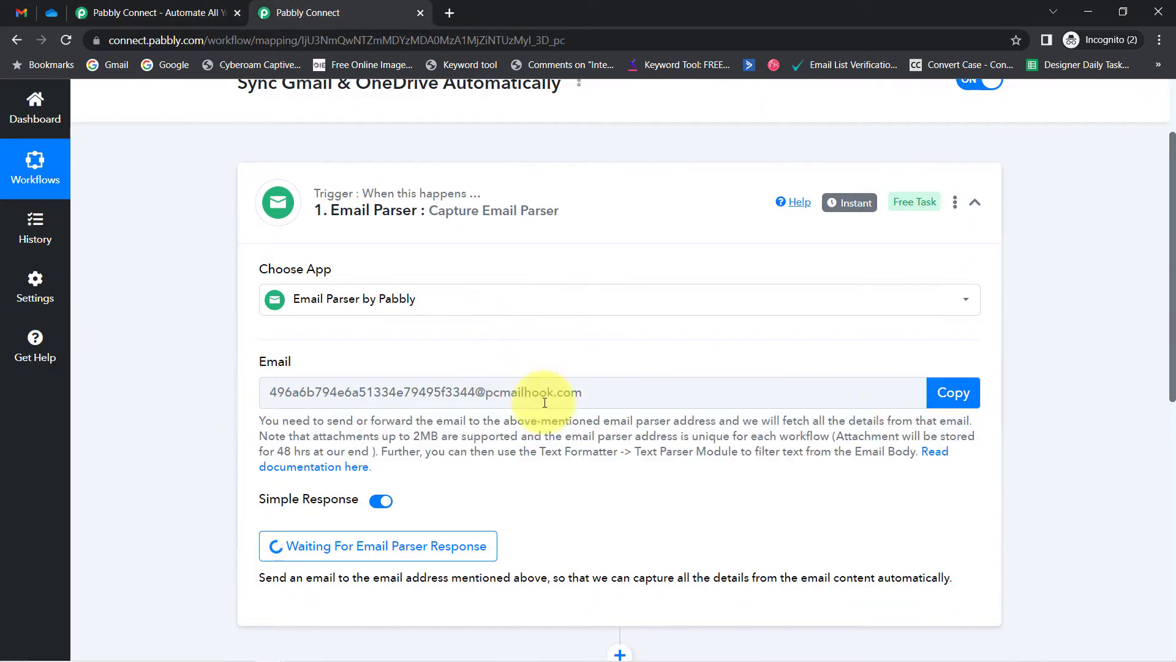
click(951, 389)
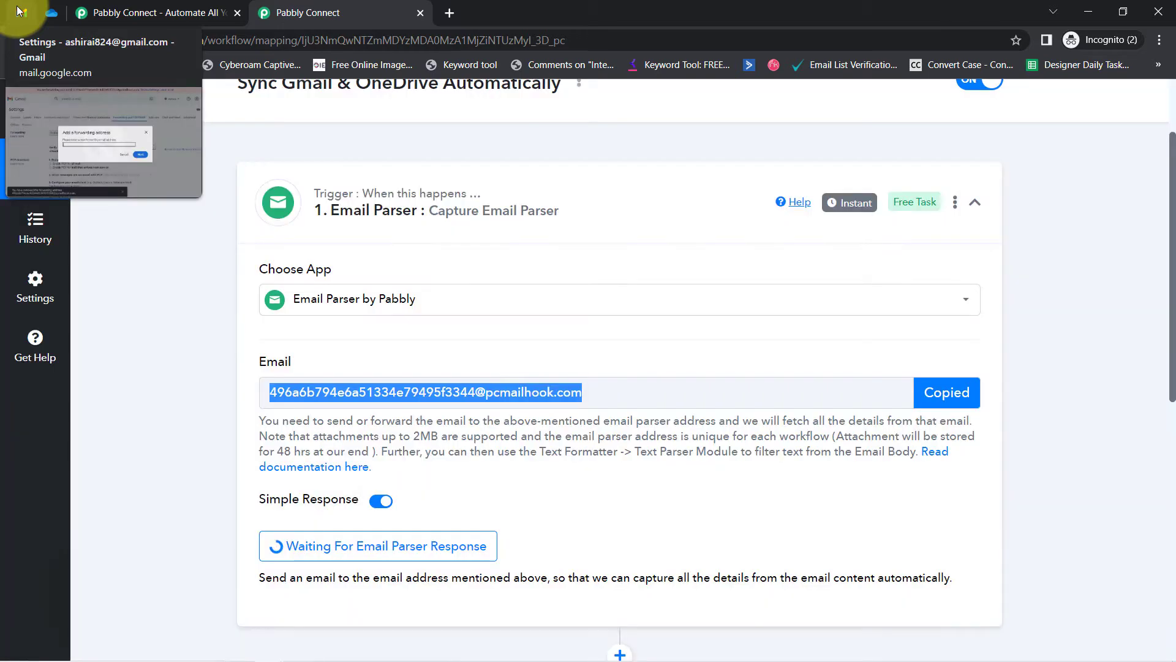
click(19, 9)
key(ctrl+v)
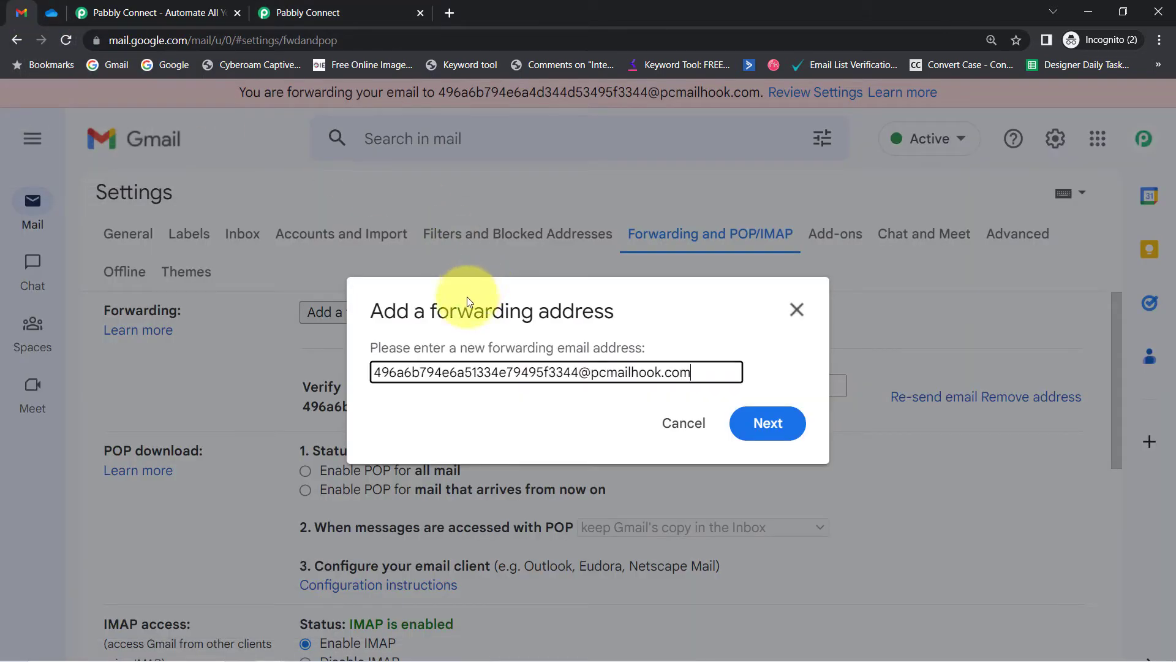
click(769, 436)
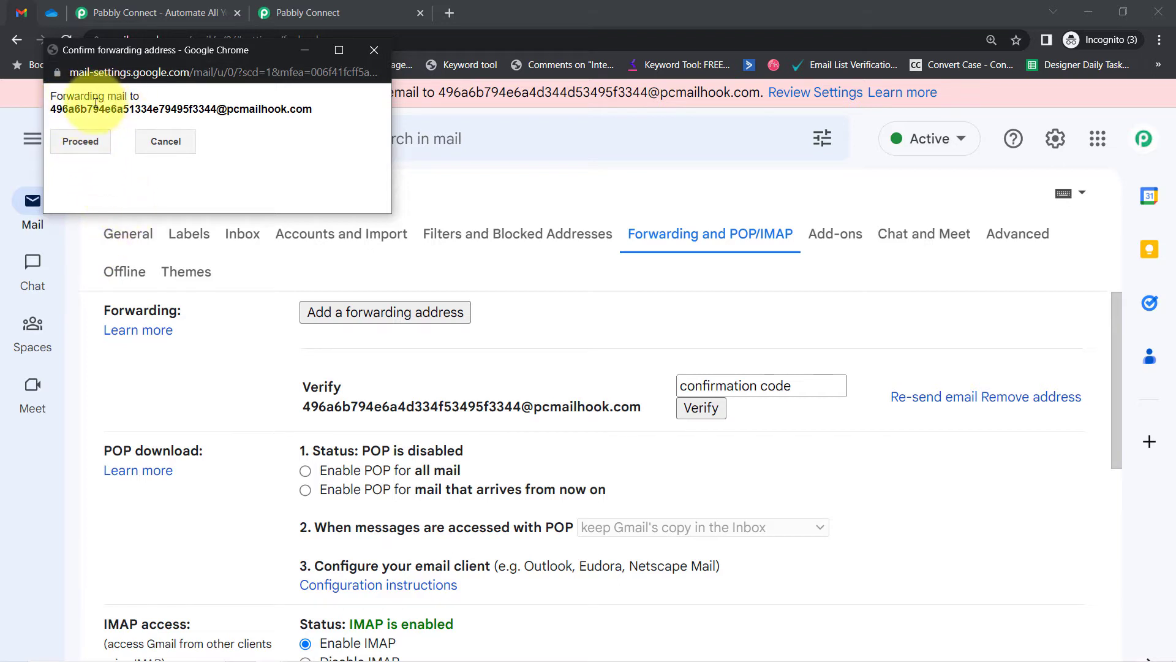
drag(95, 103, 280, 109)
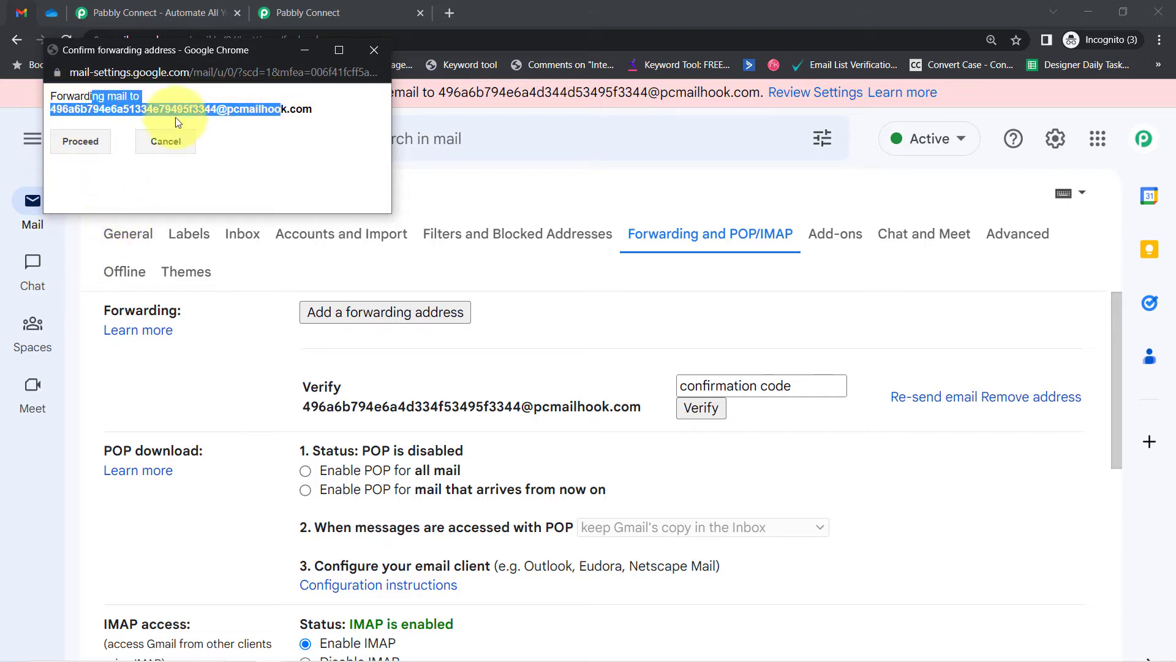
click(82, 142)
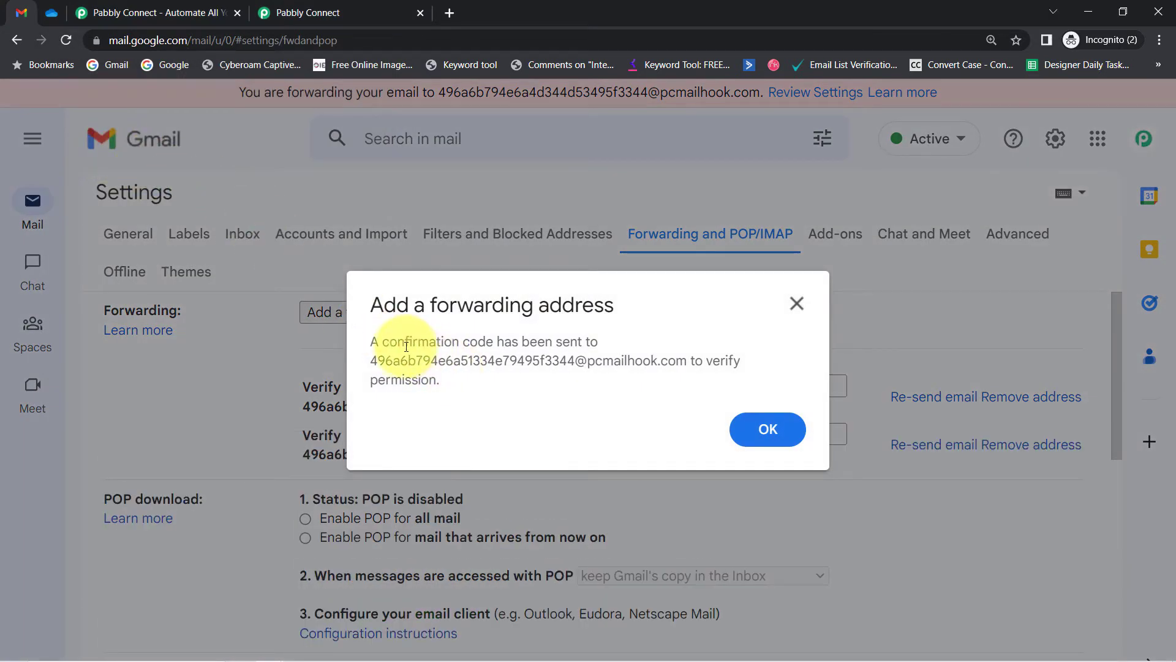
drag(378, 342, 659, 362)
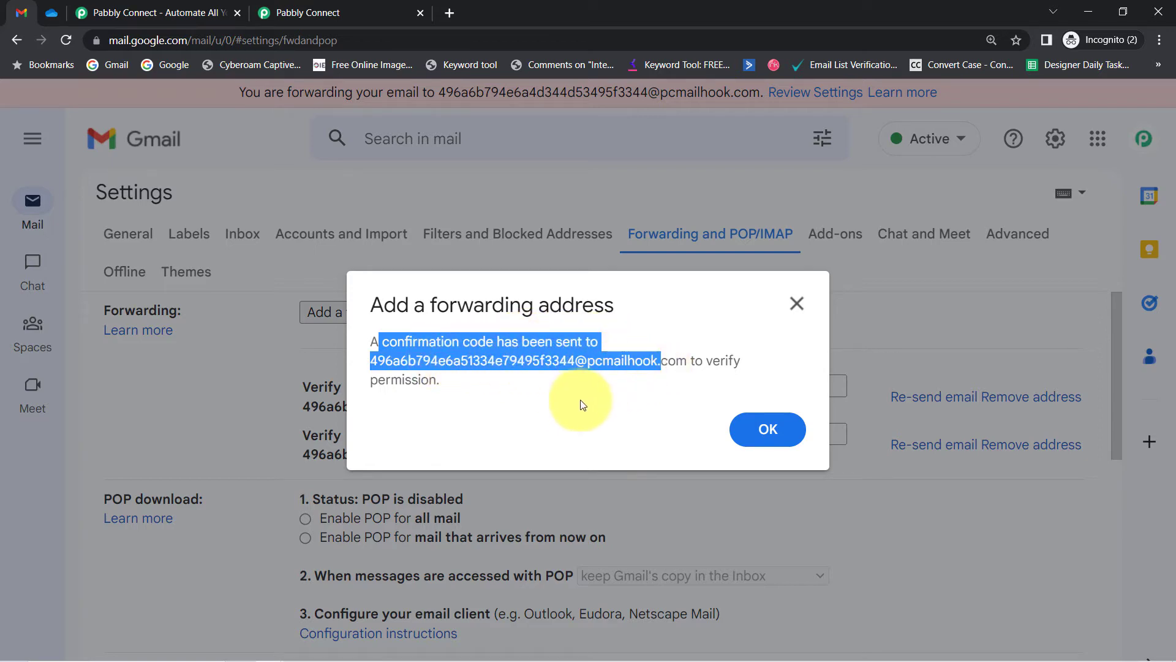
Acknowledge the confirmation-code notice, copy the code from the Email Parser response's Body Text in Pabbly Connect, and return to Gmail.
click(764, 429)
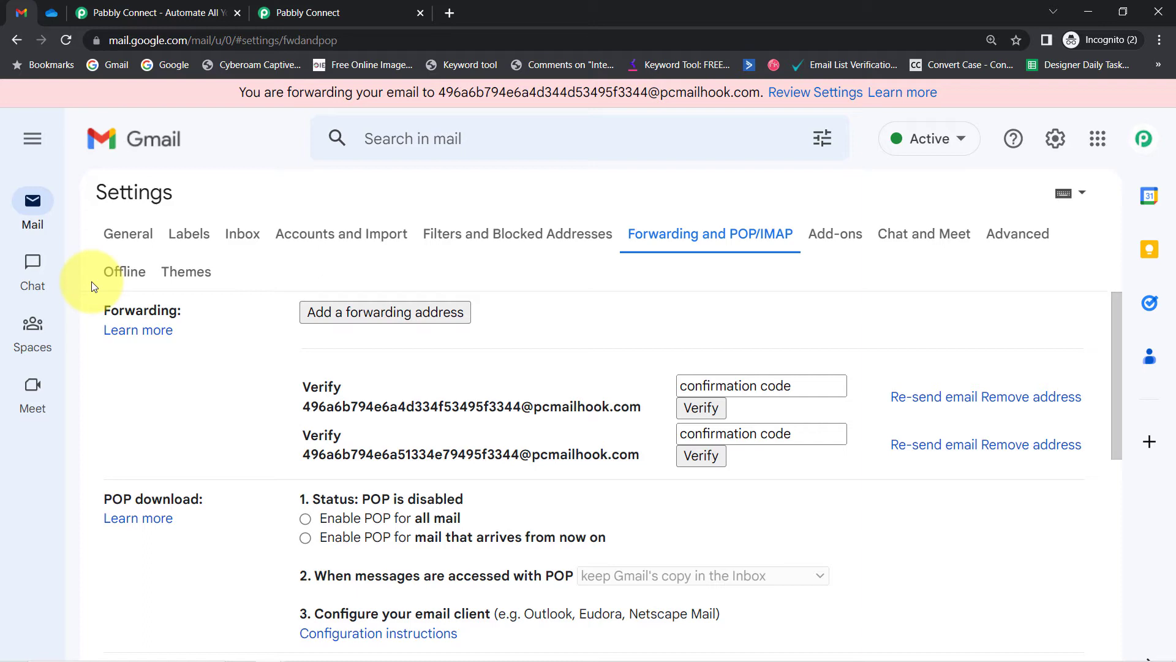
click(255, 5)
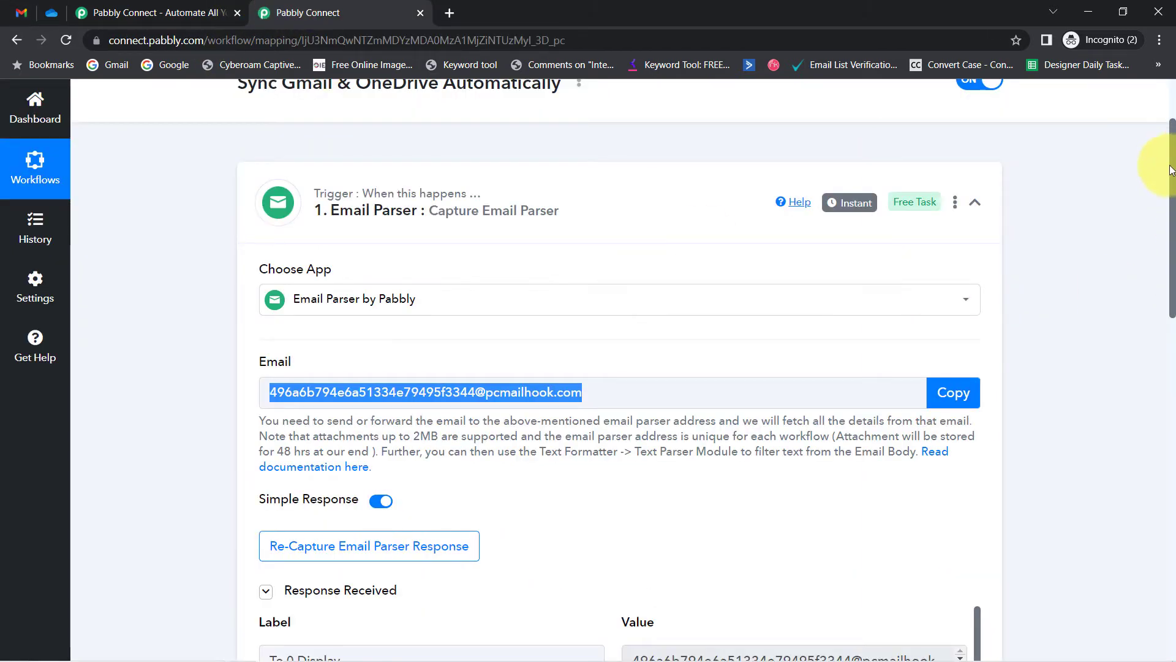
drag(1170, 170, 1168, 265)
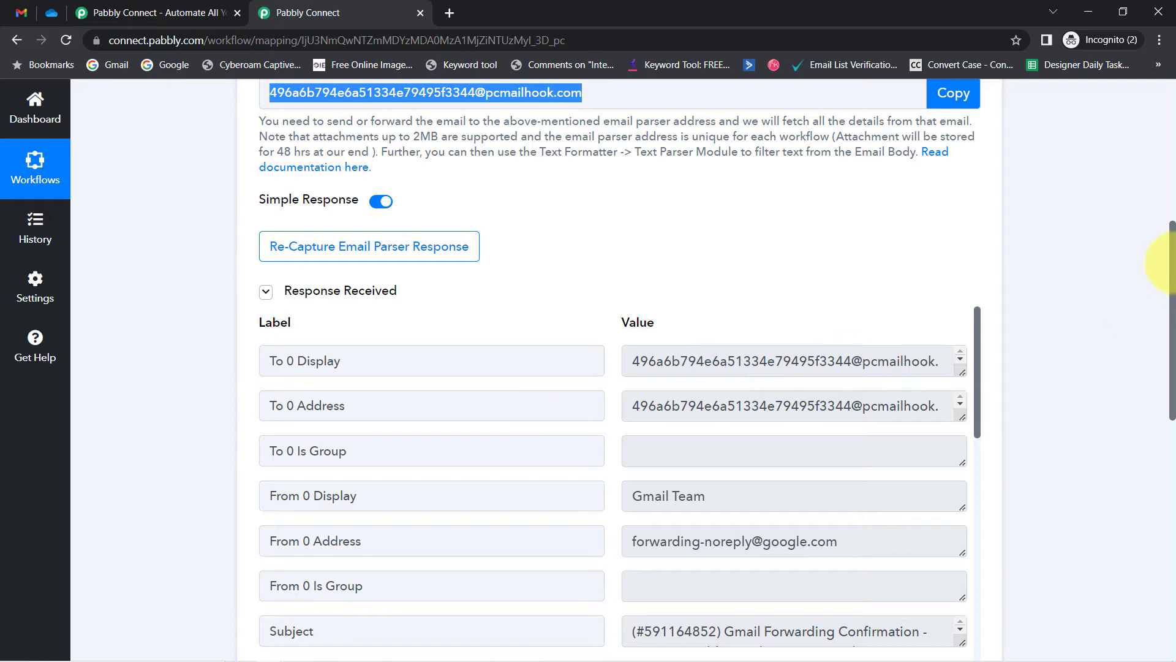
drag(1168, 264, 1155, 317)
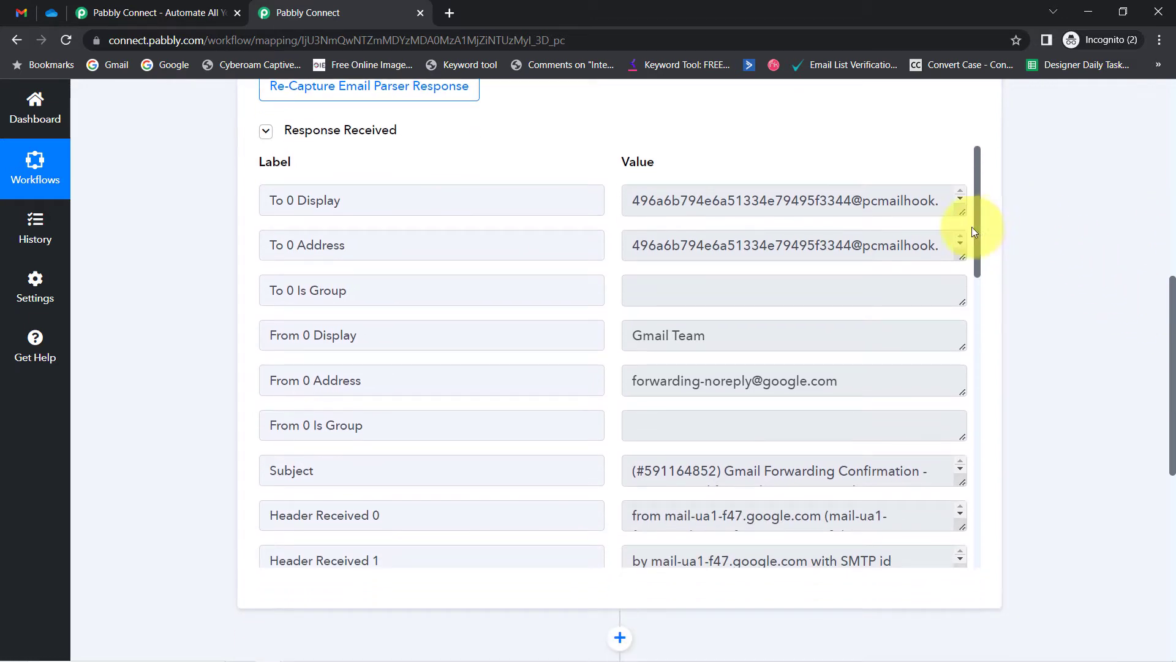
drag(979, 230, 959, 548)
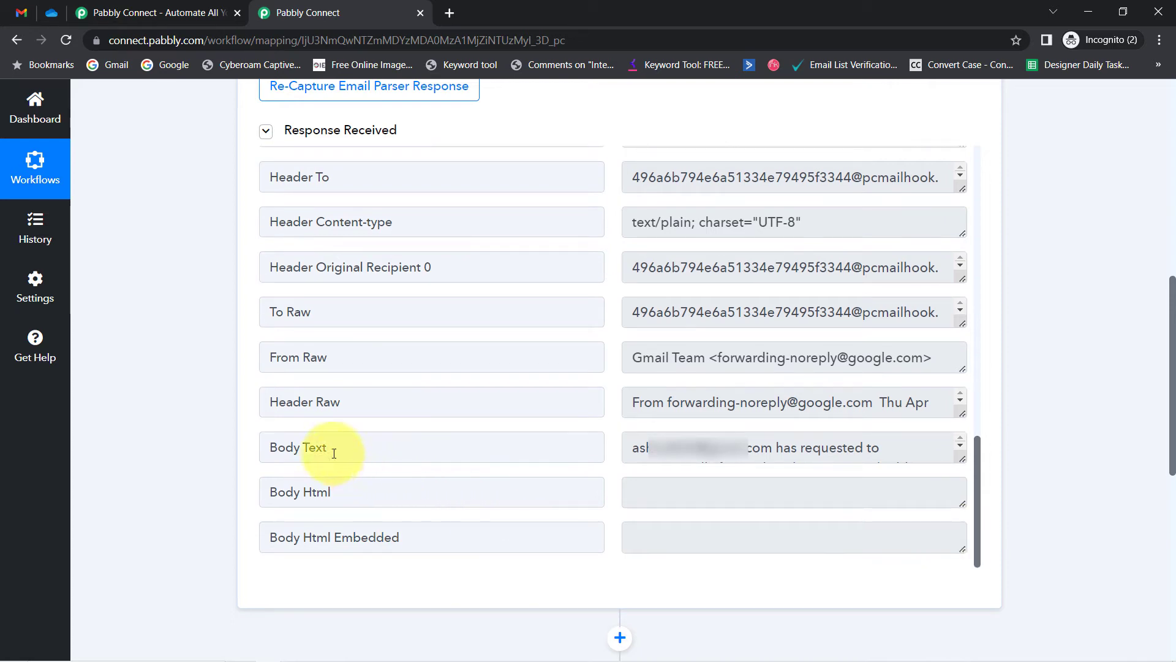
drag(333, 451, 226, 455)
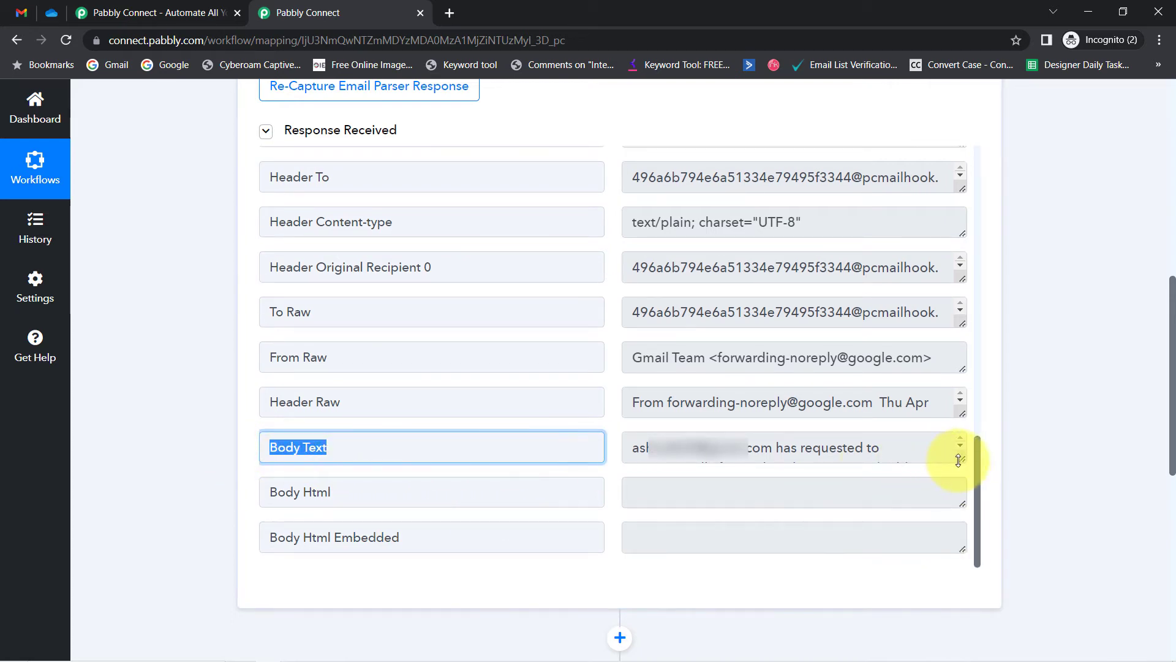
drag(958, 460, 961, 531)
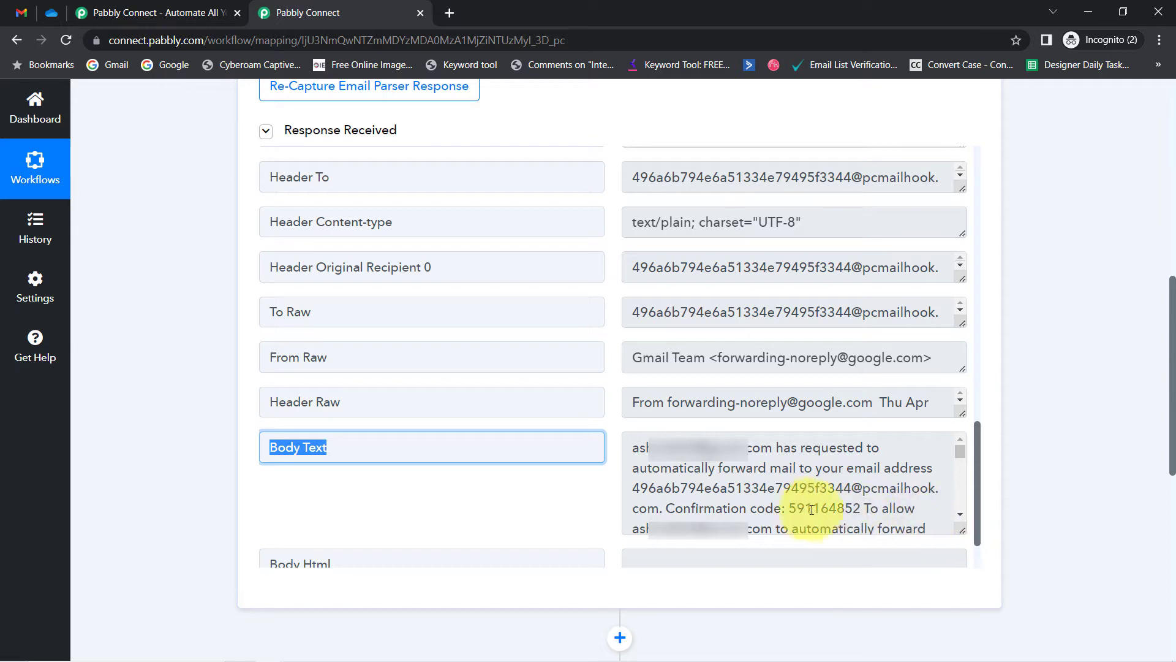
drag(791, 508, 849, 508)
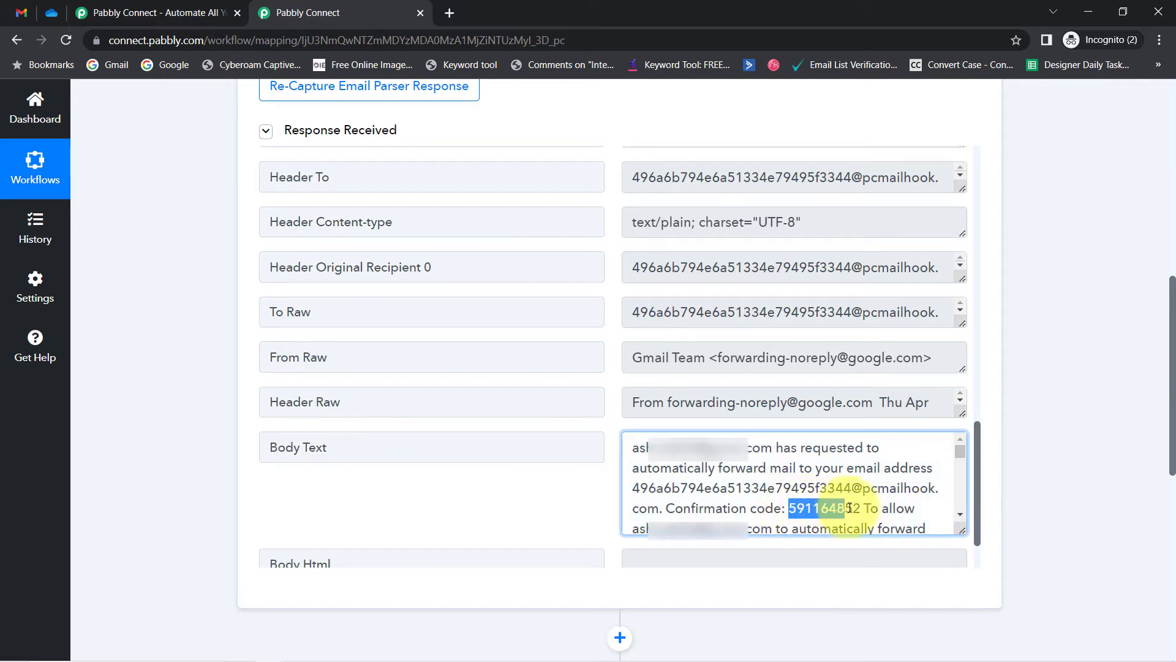
key(ctrl+c)
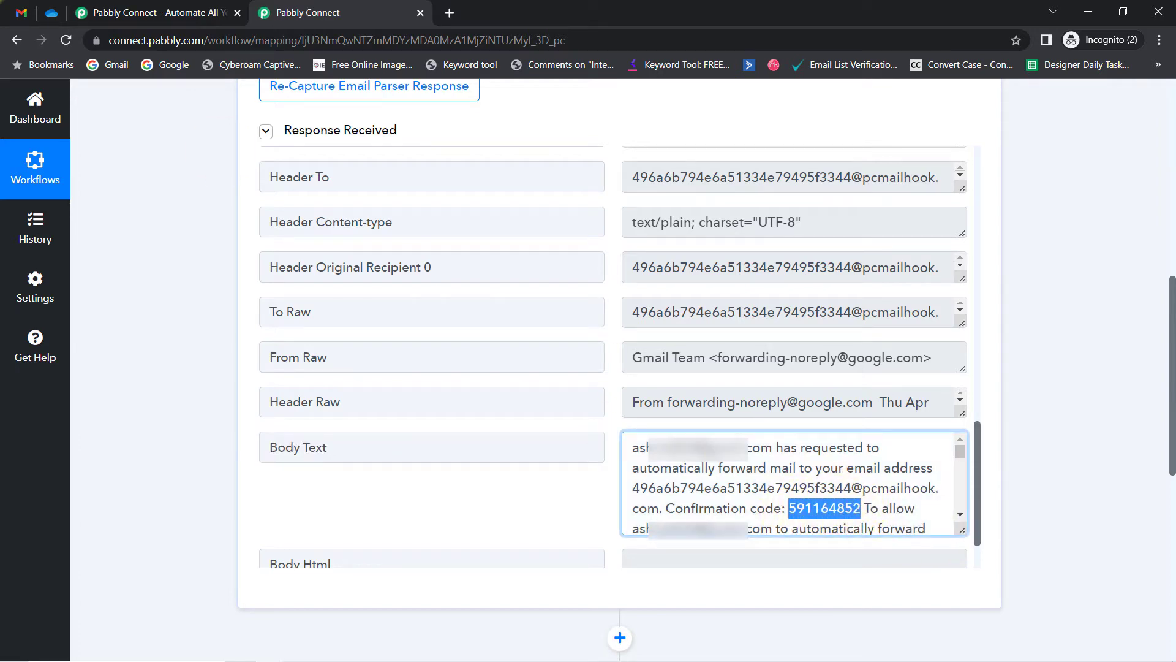
click(21, 12)
Try to verify the first pending forwarding address with the copied confirmation code, and clear its confirmation code field.
click(735, 383)
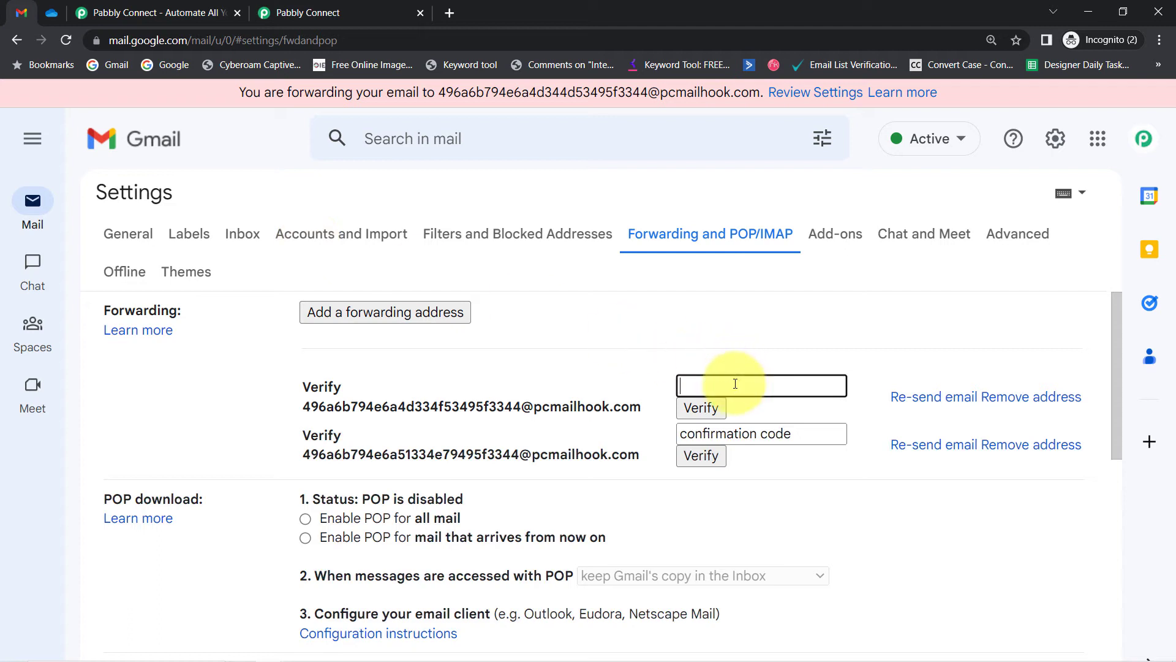
click(702, 405)
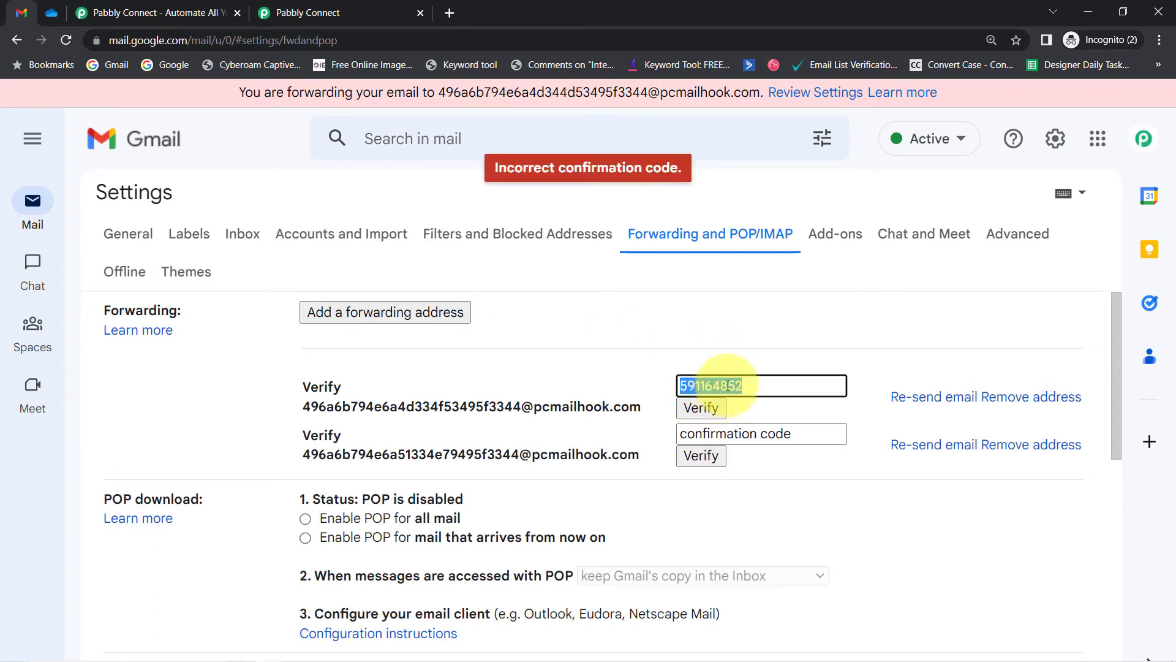
key(BackSpace)
Enter the copied confirmation code for the newly added email parser address and verify it.
click(688, 432)
key(ctrl+v)
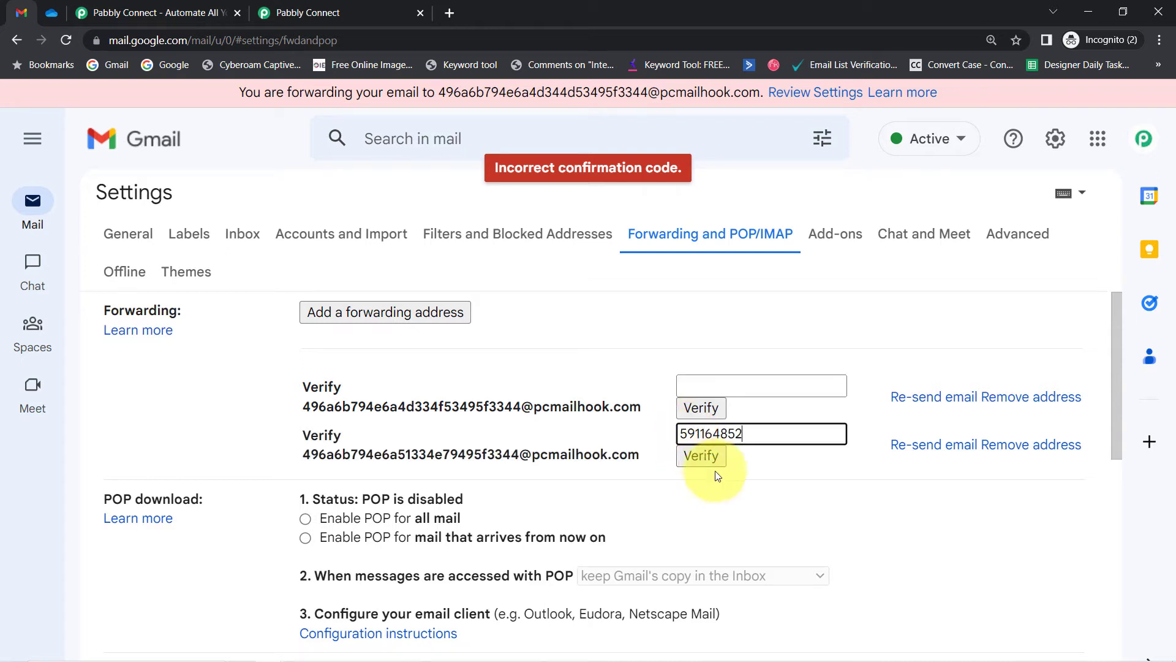
click(693, 458)
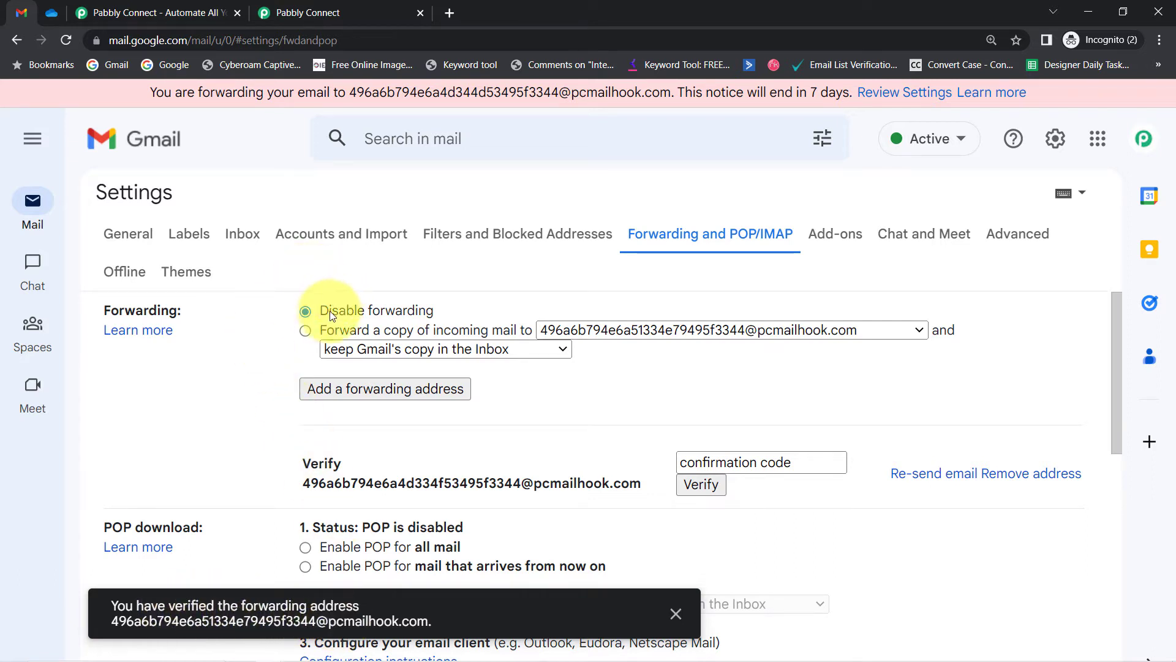
Enable forwarding a copy of incoming mail to the verified parser address, keeping Gmail's copy in the Inbox, and save the settings.
click(305, 330)
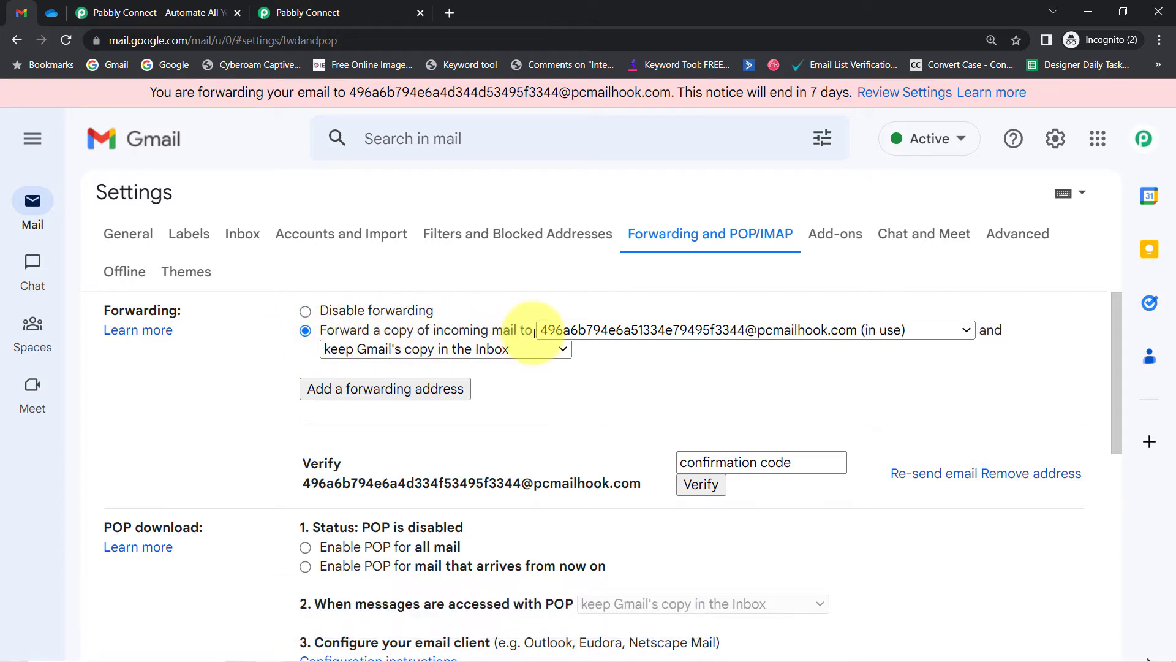
drag(1115, 310, 1077, 565)
click(560, 576)
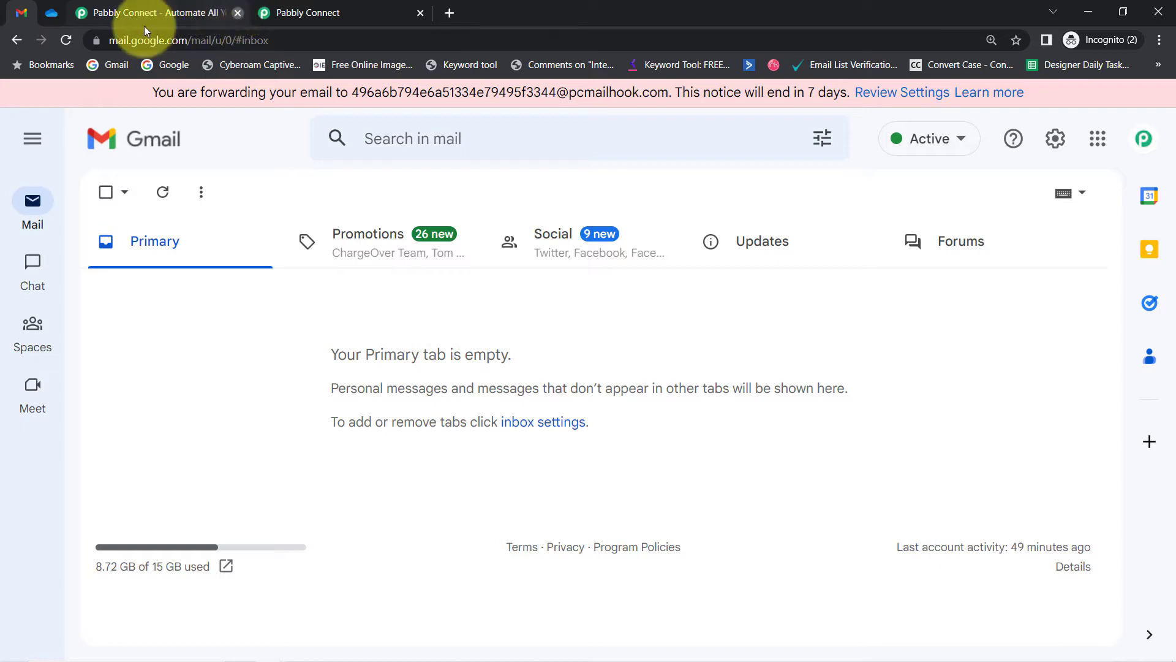
Switch back to the Pabbly Connect workflow and start recapturing the Email Parser response.
drag(27, 13, 53, 16)
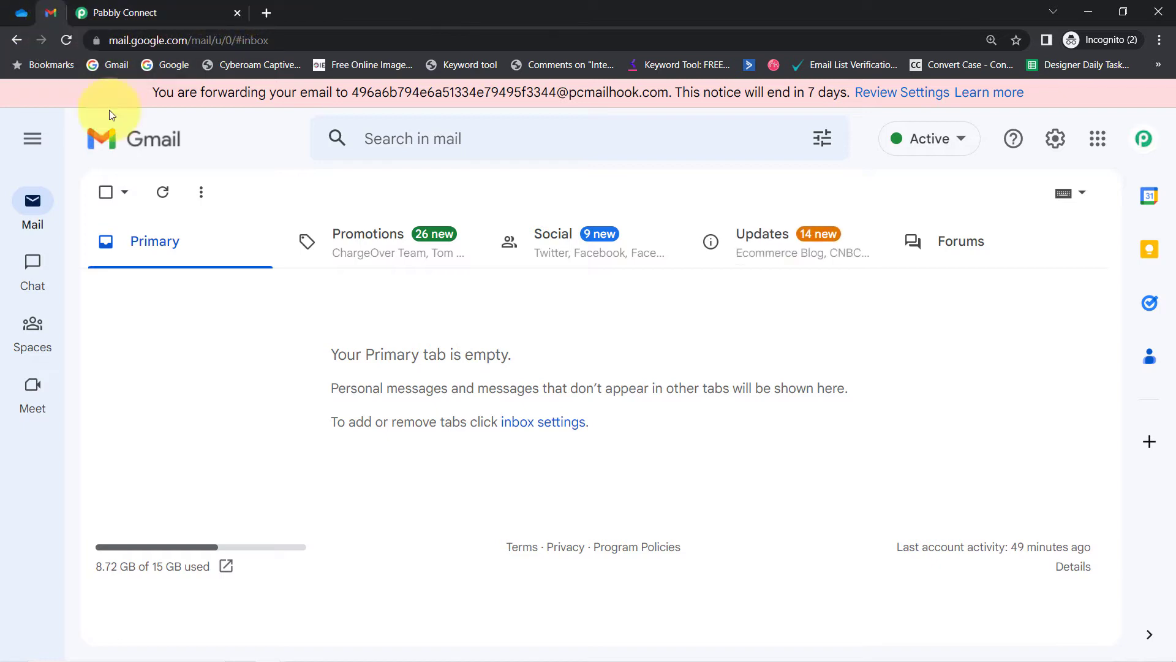
click(120, 12)
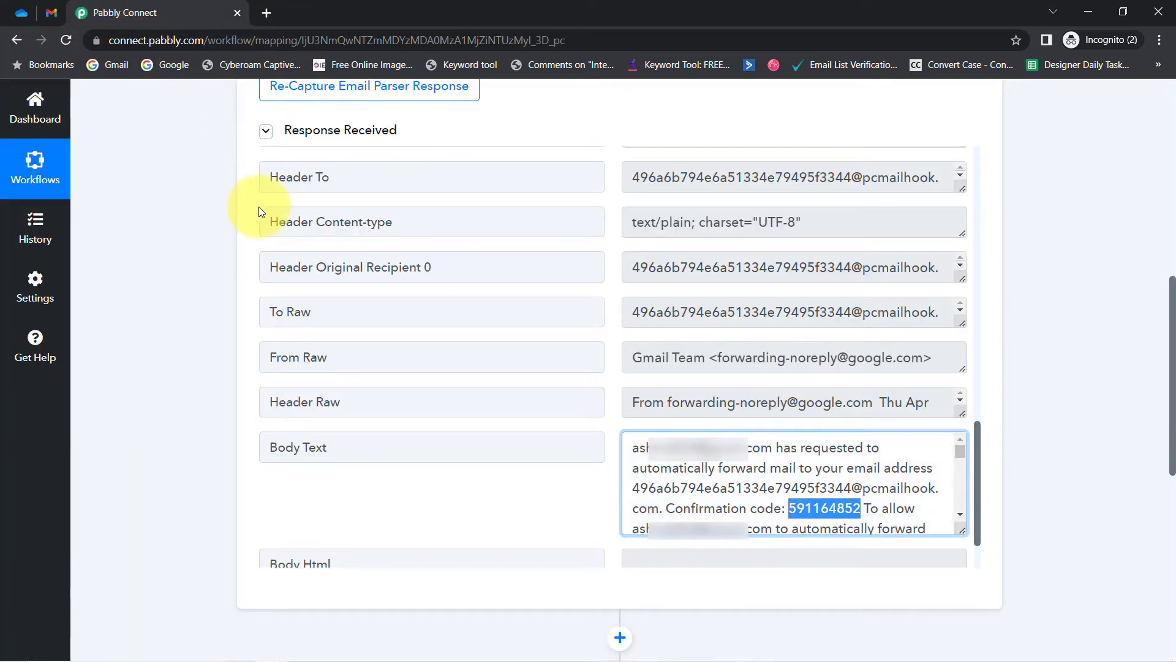
click(49, 13)
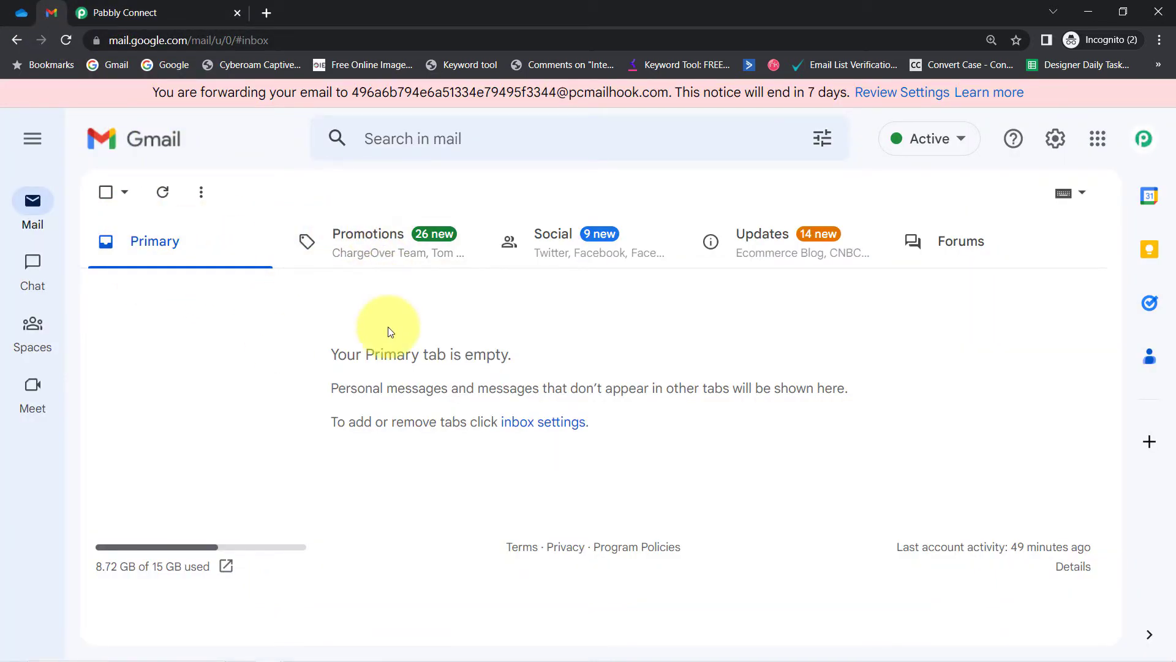
click(161, 12)
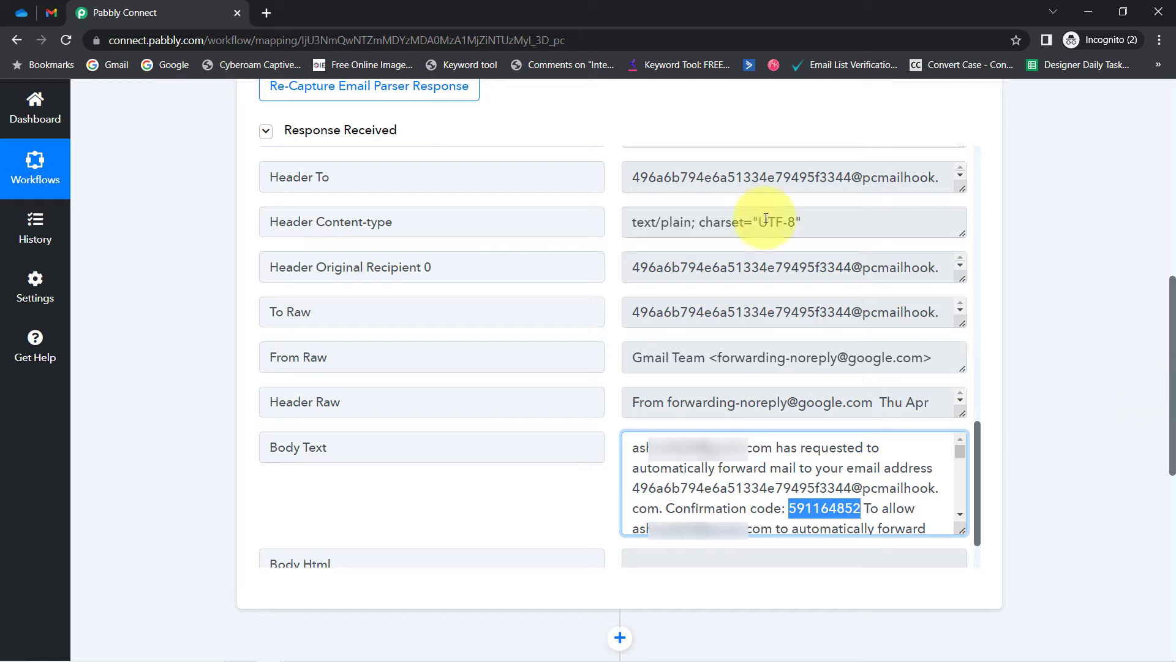
click(329, 98)
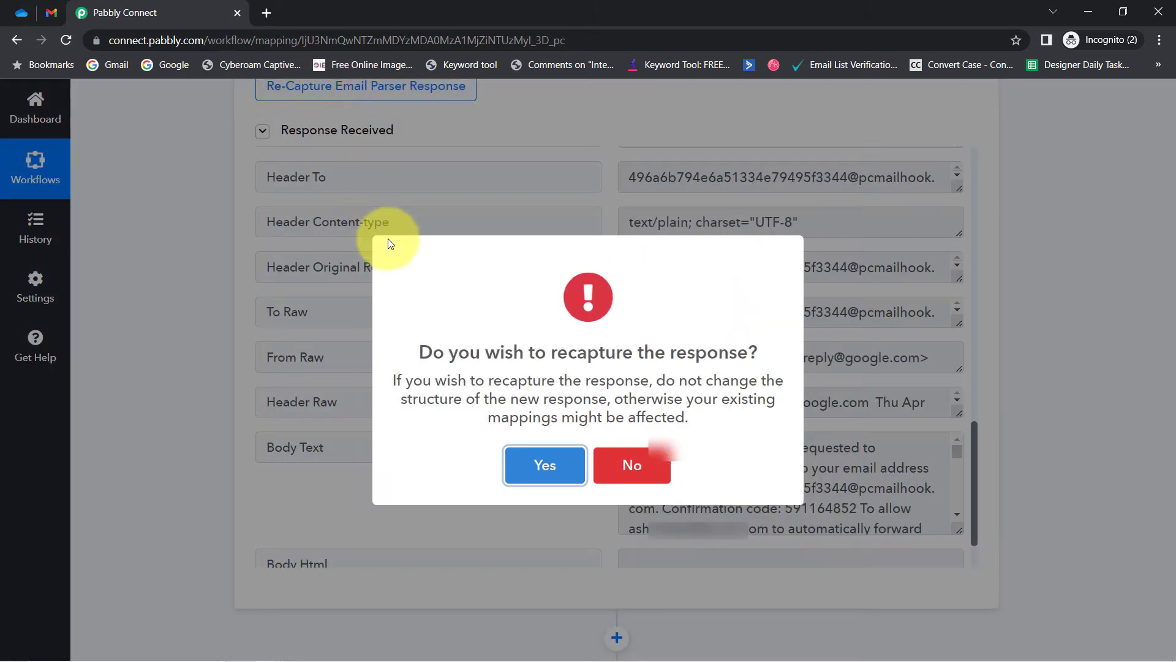
click(528, 466)
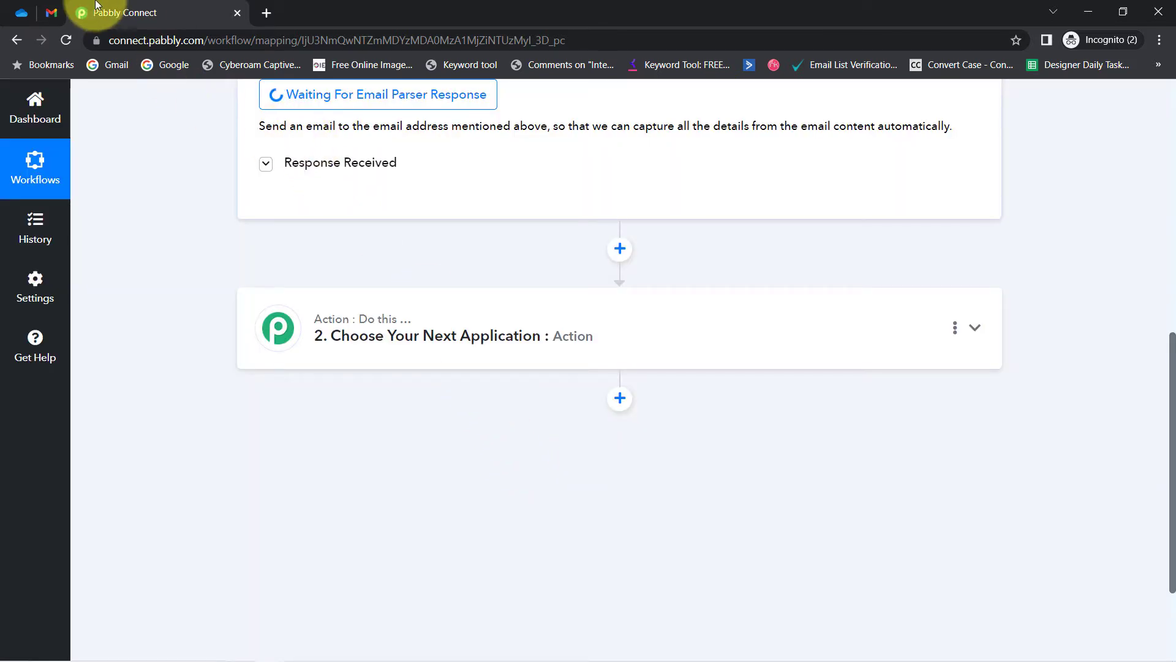
Review the subject and body of the bridal gown draft in the sender's Gmail, and save and view its attached JPG image.
click(51, 13)
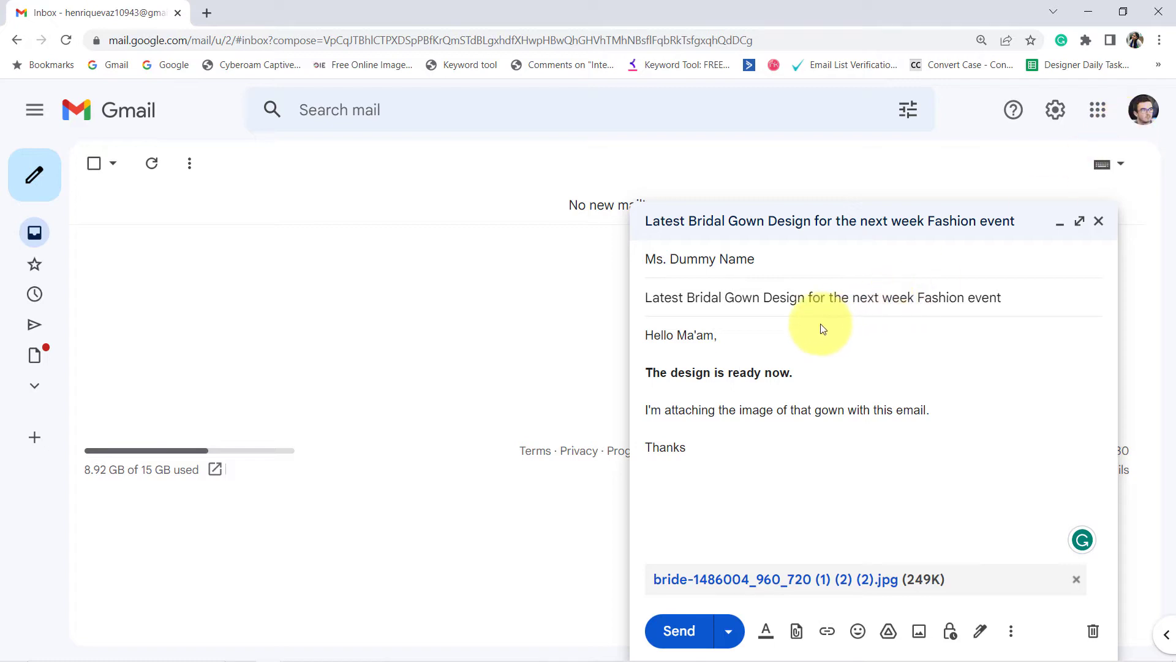
drag(742, 297, 871, 297)
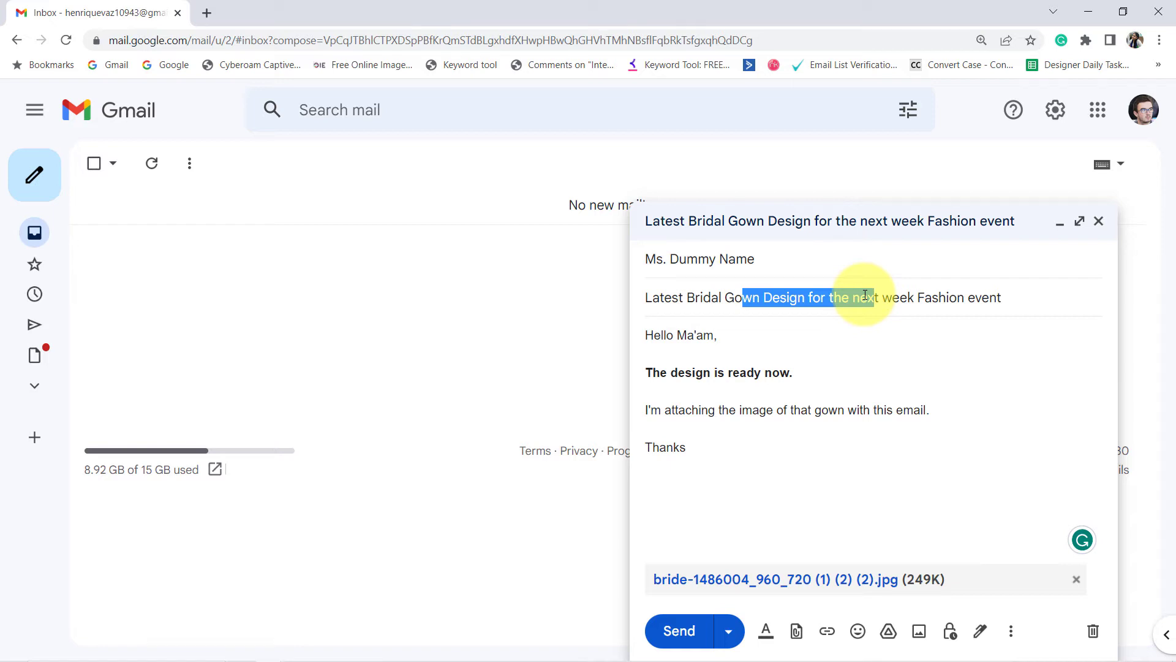
click(803, 393)
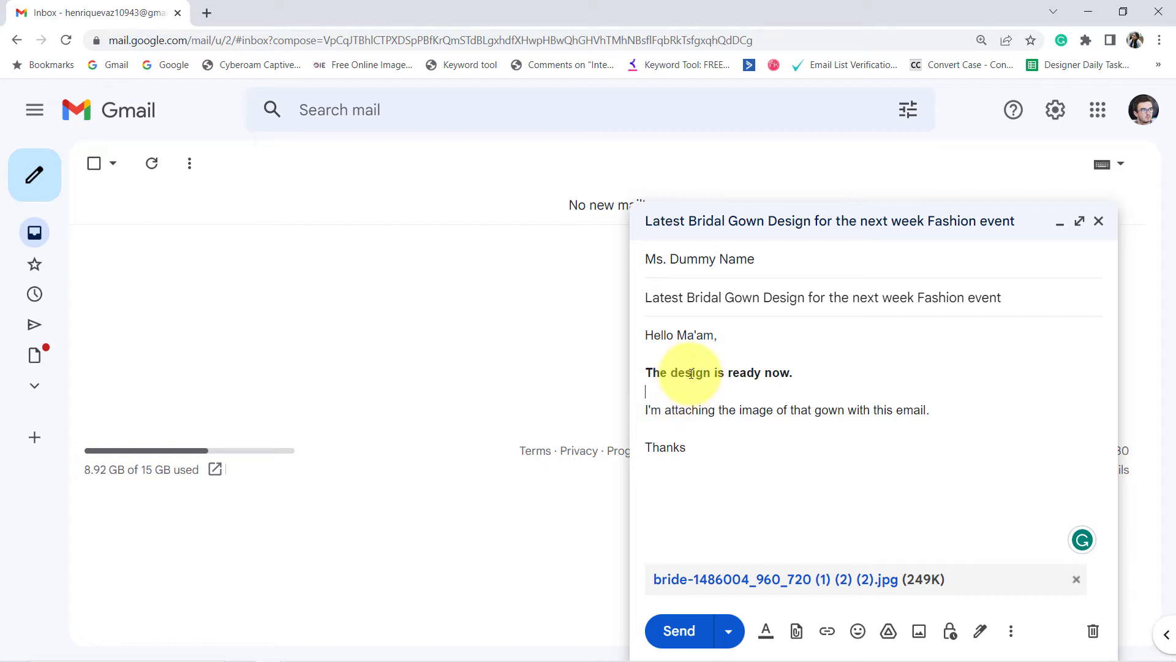
drag(691, 374, 822, 373)
click(755, 579)
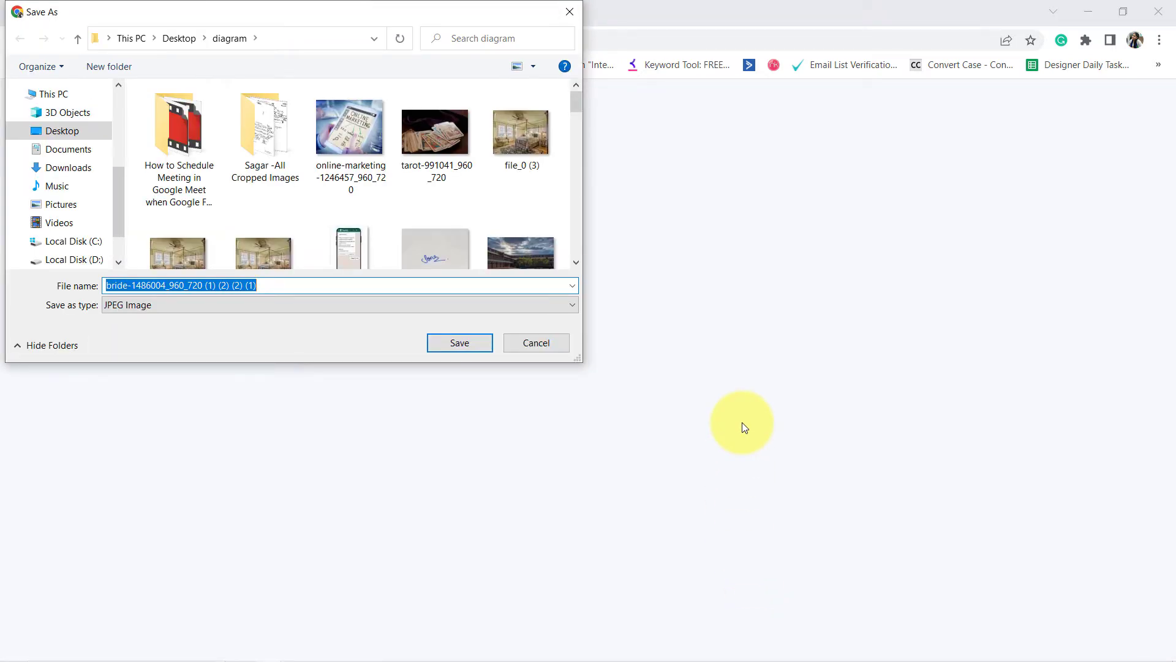
click(458, 345)
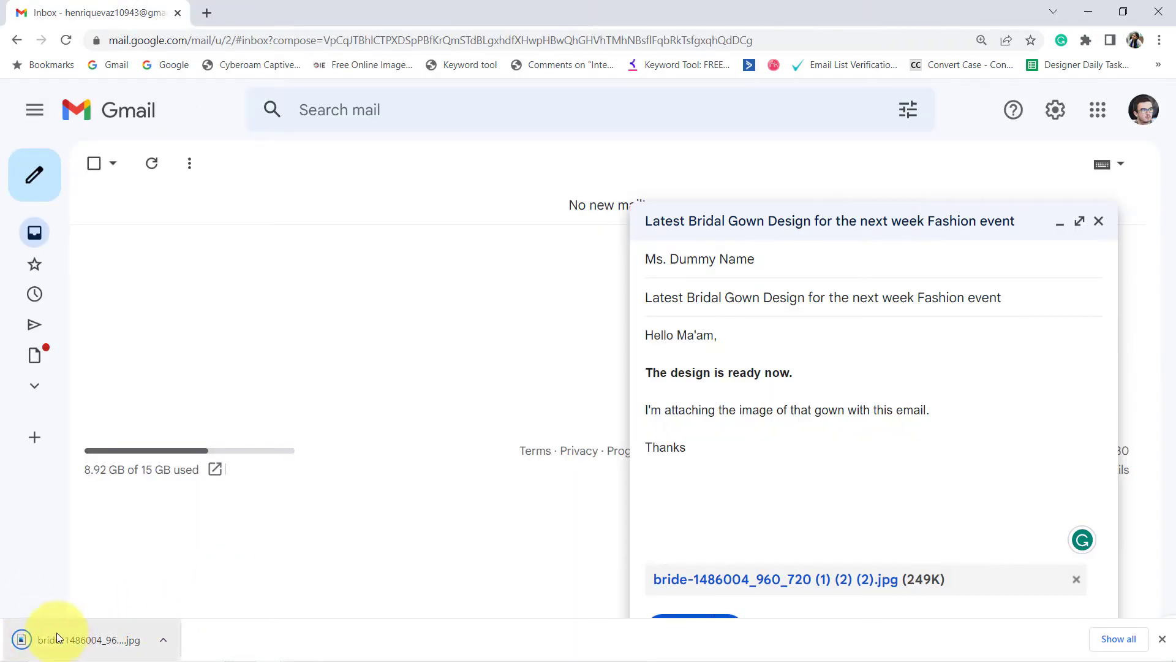
click(47, 633)
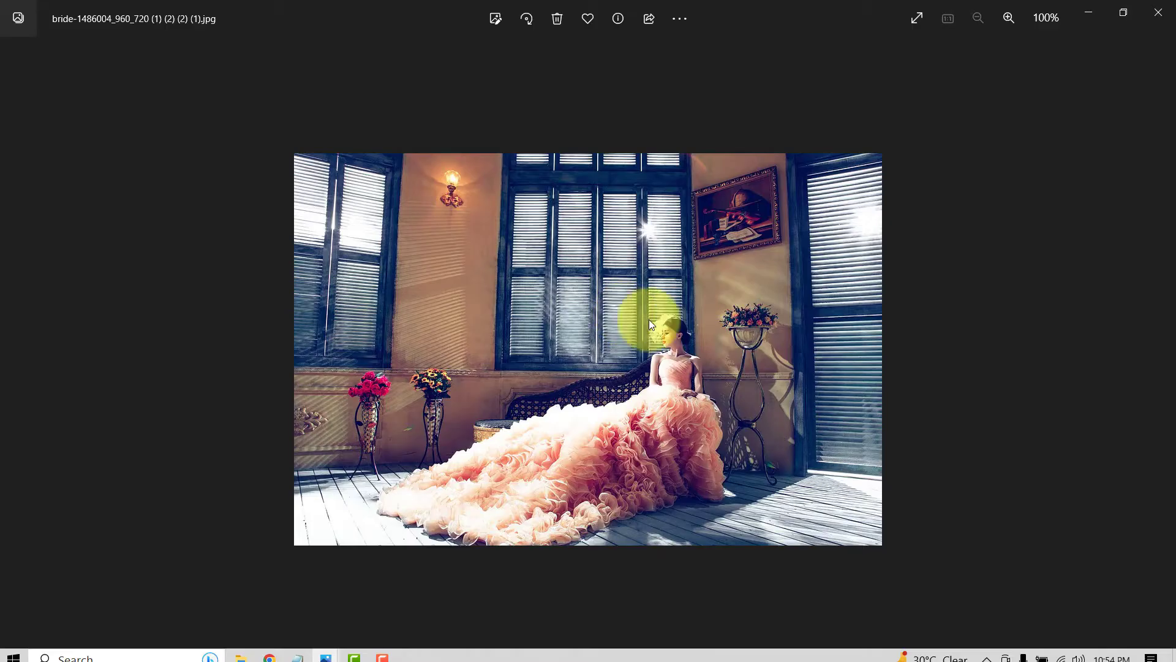
click(1160, 18)
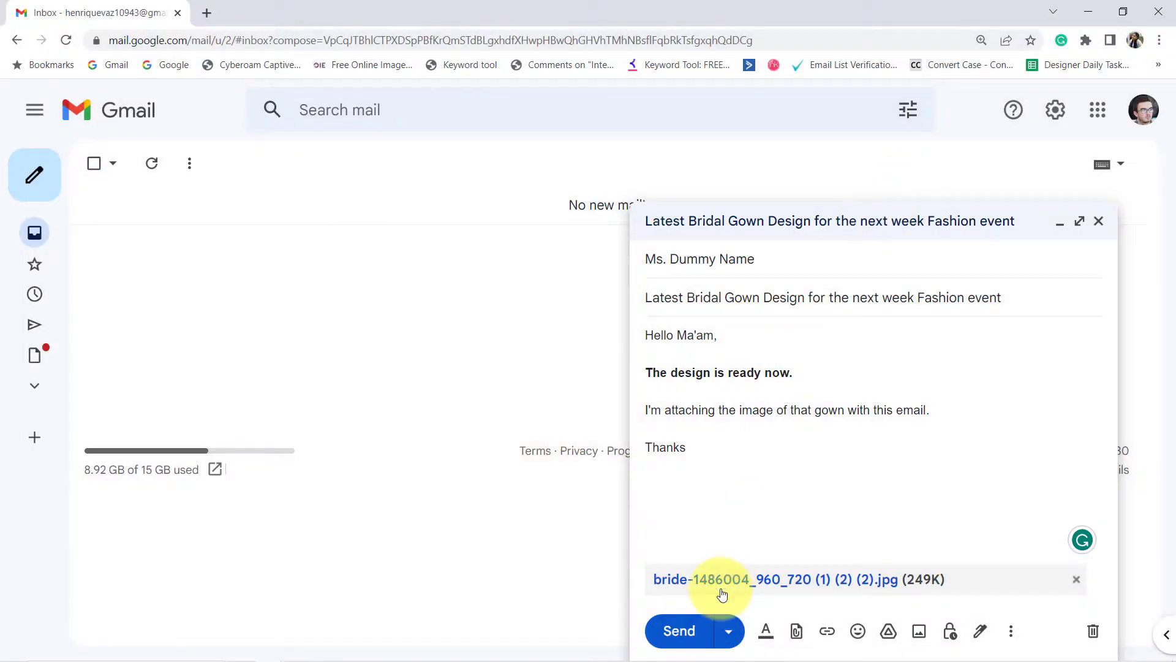
Send the "Latest Bridal Gown Design for the next week Fashion event" email and switch back to the Pabbly Connect workflow.
click(685, 631)
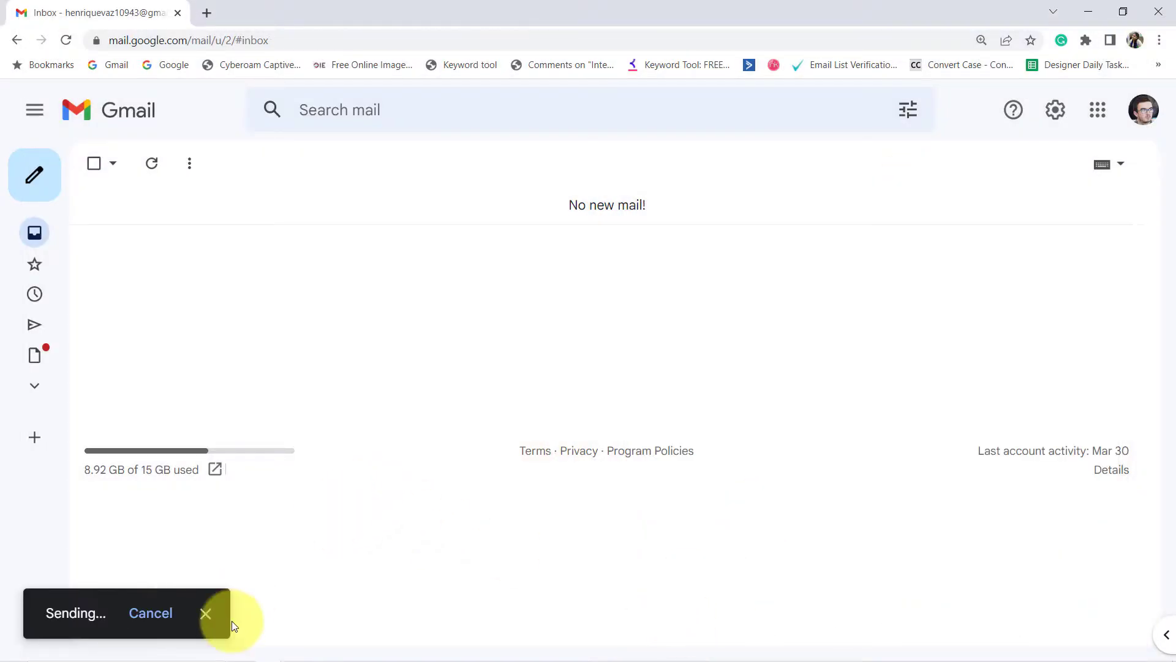
mouse_move(267, 649)
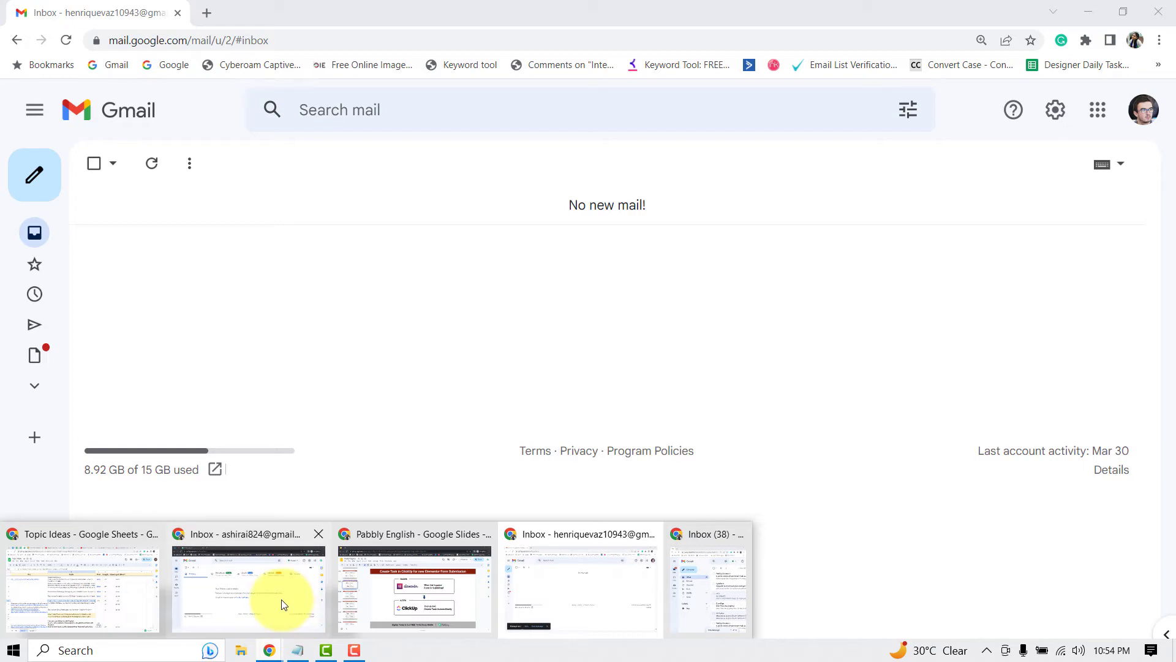
click(284, 603)
click(83, 18)
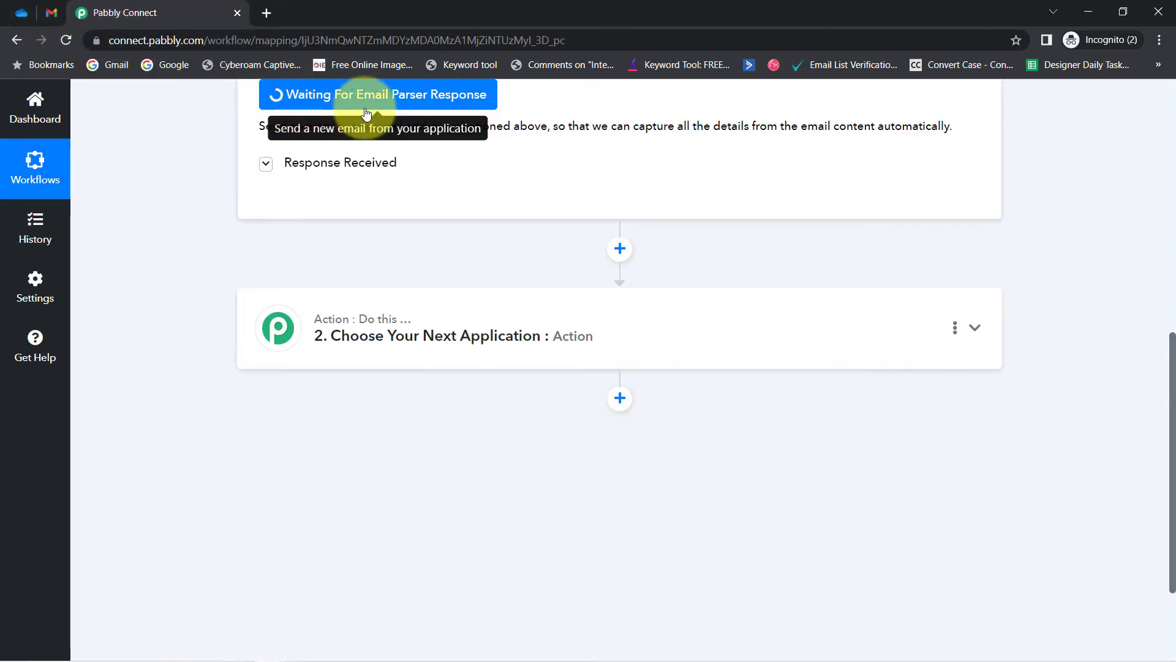
Refresh the receiving Gmail inbox, read the bridal gown email, and return to the Email Parser response in Pabbly Connect.
click(52, 12)
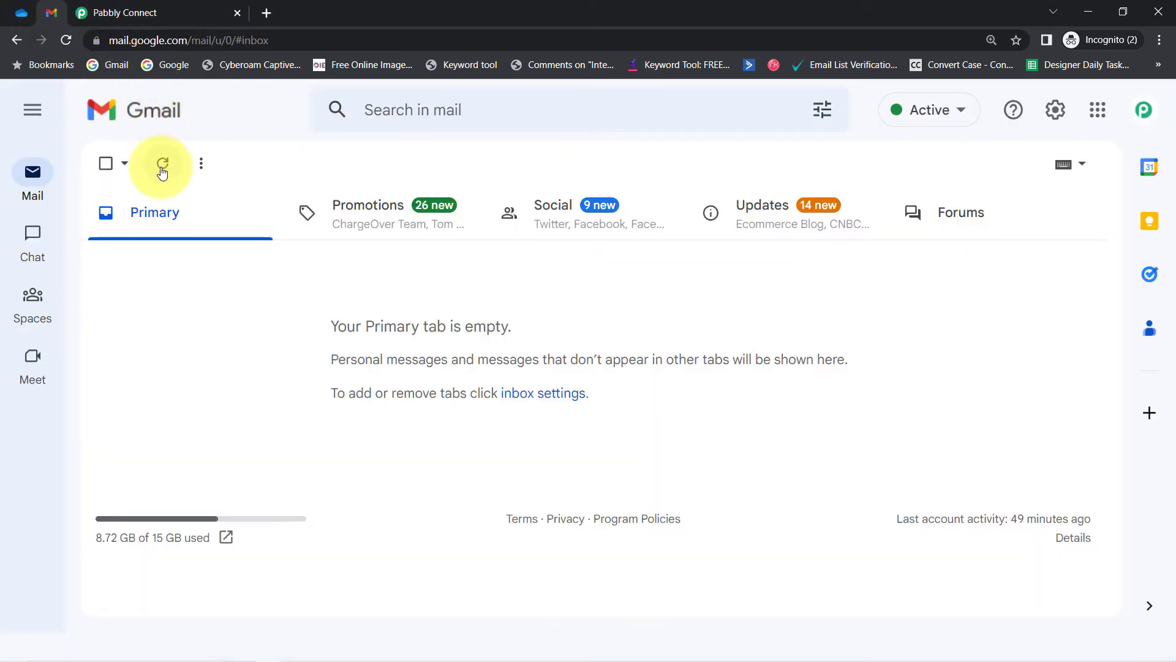
click(163, 171)
click(162, 170)
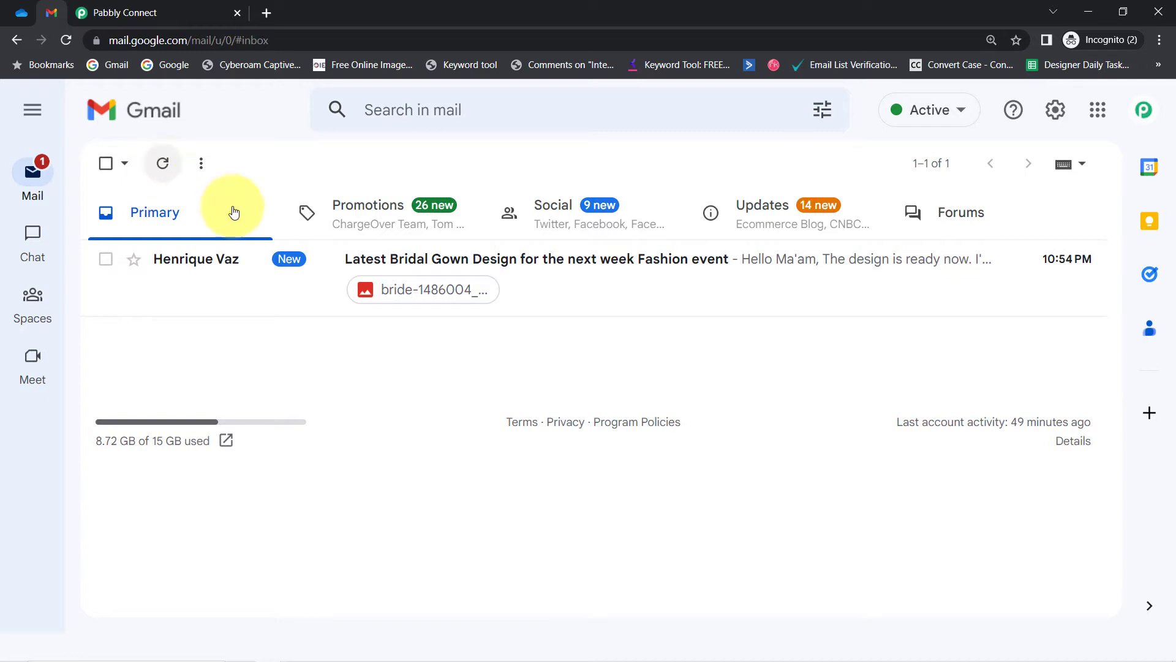
click(399, 253)
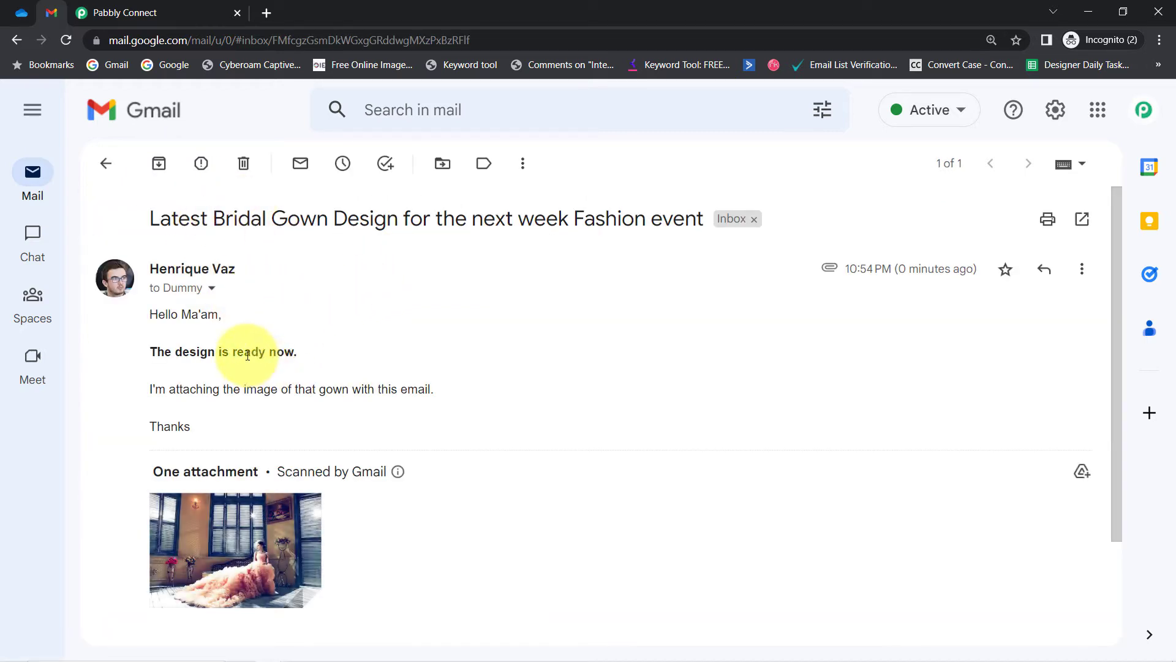
click(163, 5)
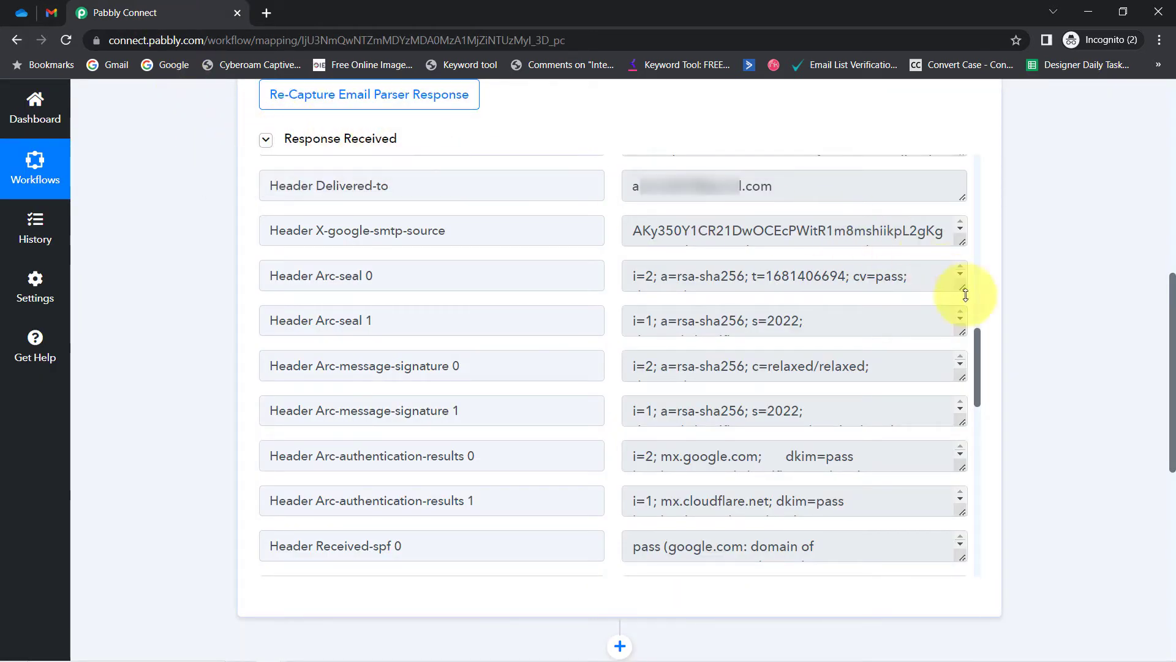
Review the recipient name, sender name and full email subject at the start of the captured Email Parser response.
drag(977, 352, 969, 152)
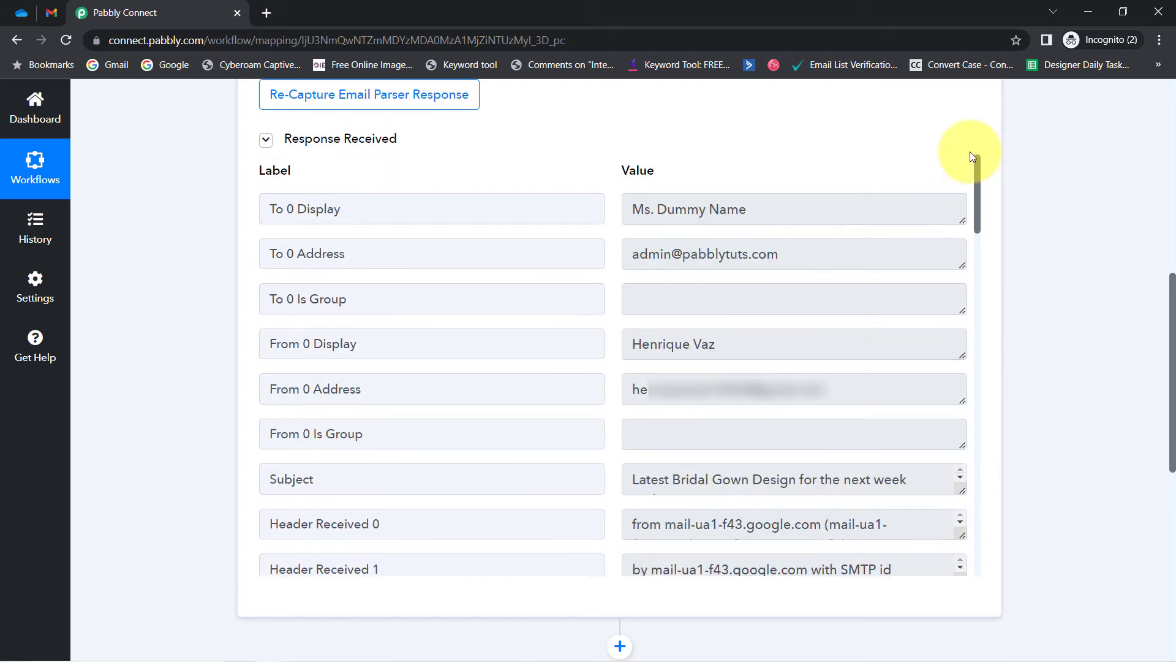
drag(643, 208, 767, 200)
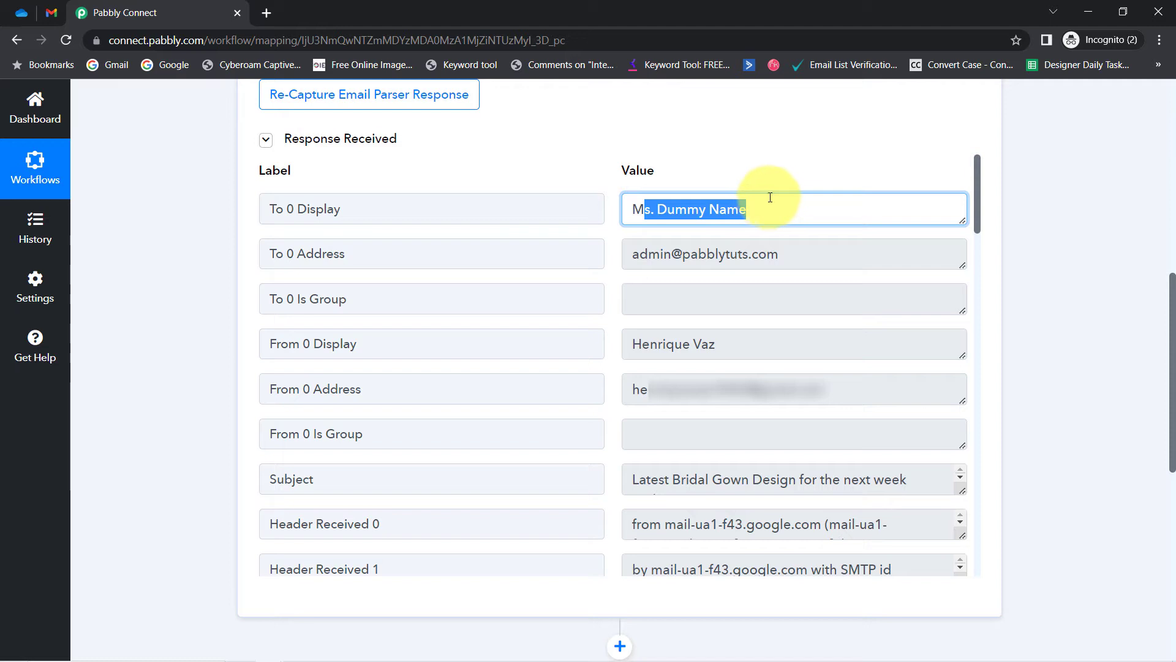
click(671, 376)
click(705, 350)
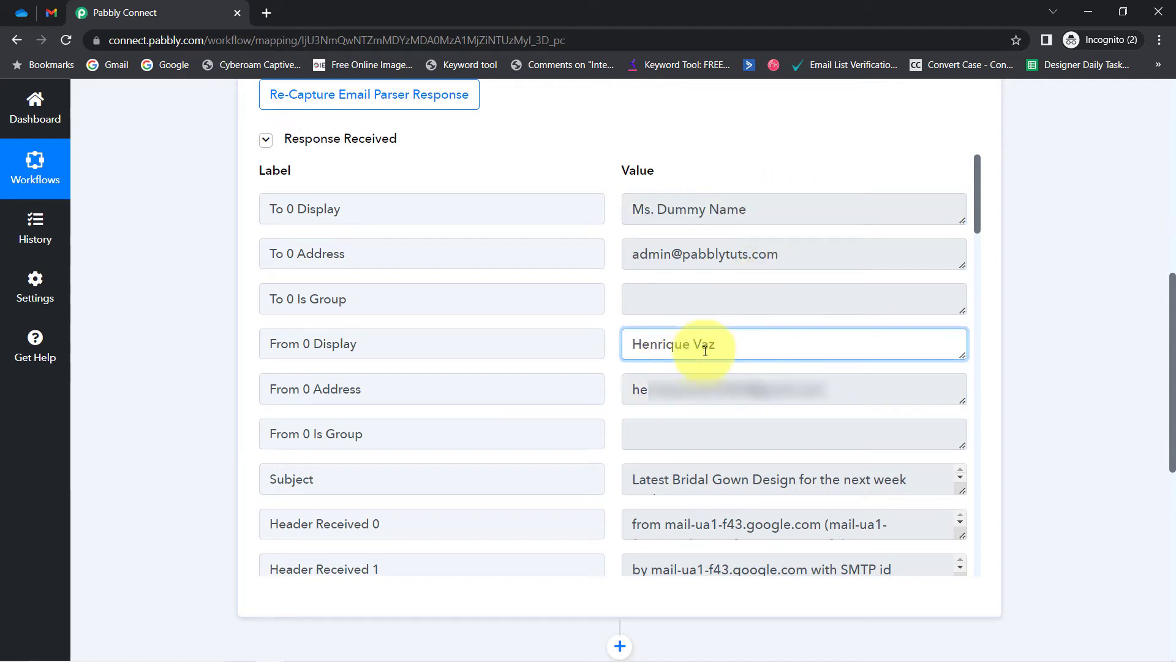
drag(662, 343, 788, 344)
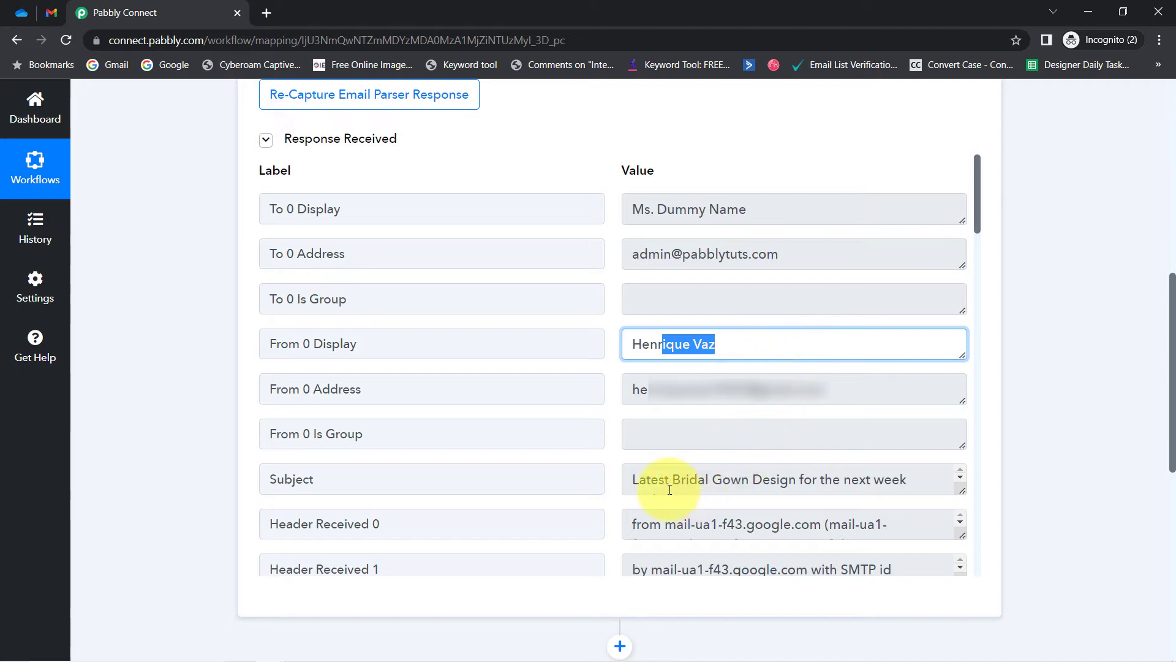
drag(637, 482, 962, 529)
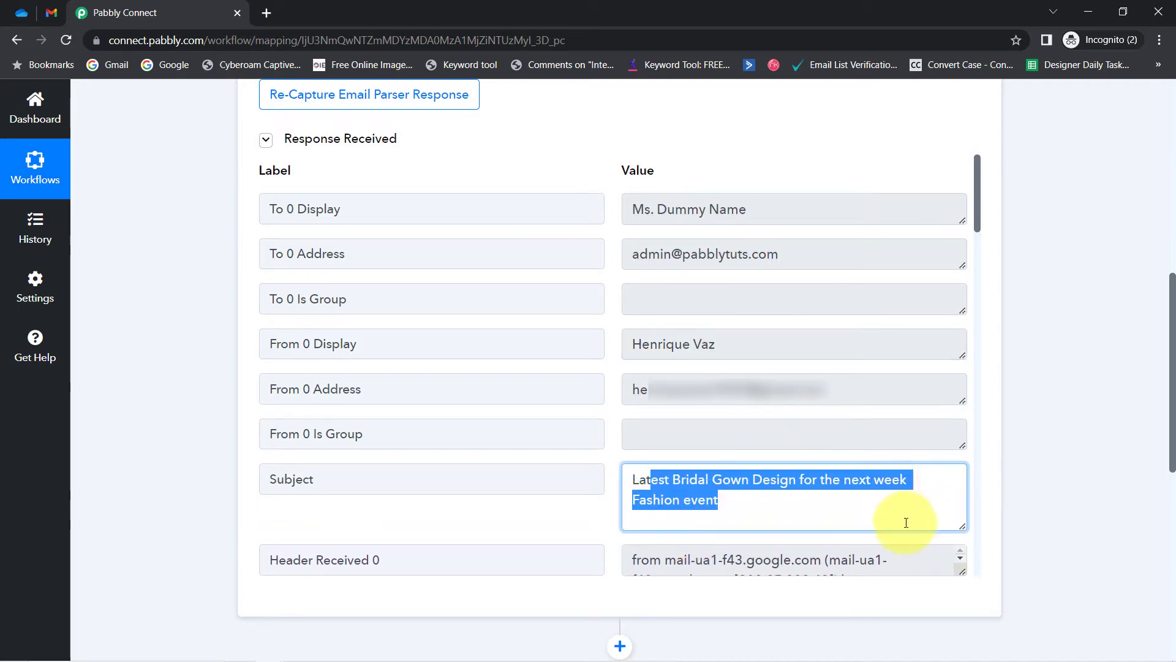
click(812, 507)
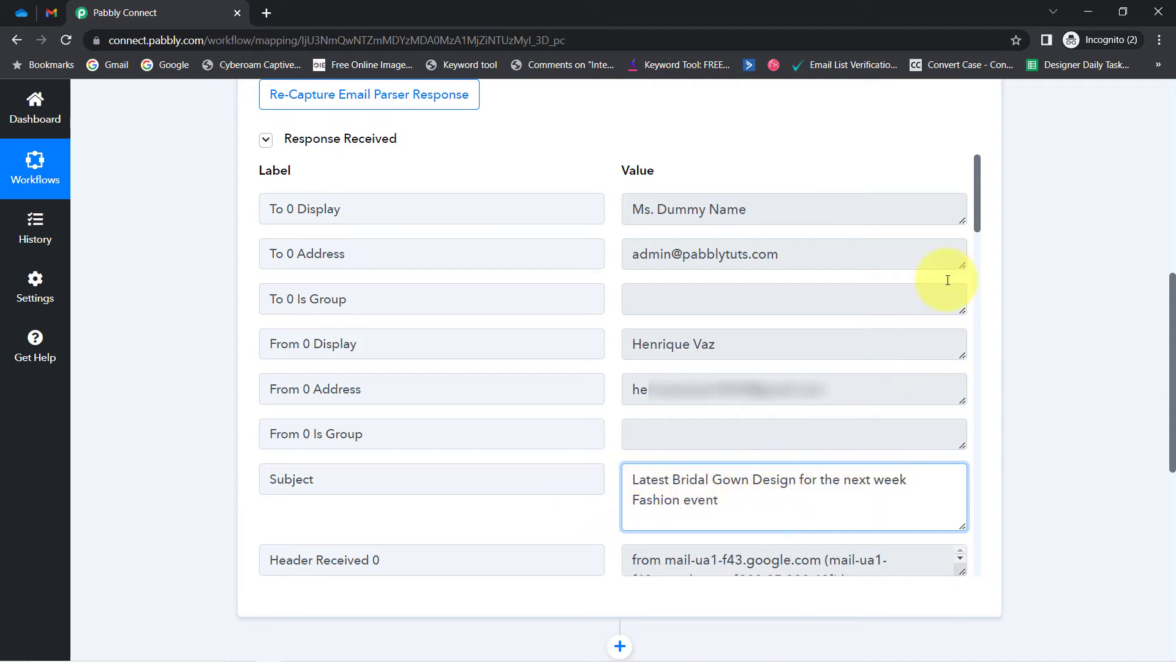
Enlarge the Body Text value near the end of the captured response and read the full message.
drag(977, 172, 974, 545)
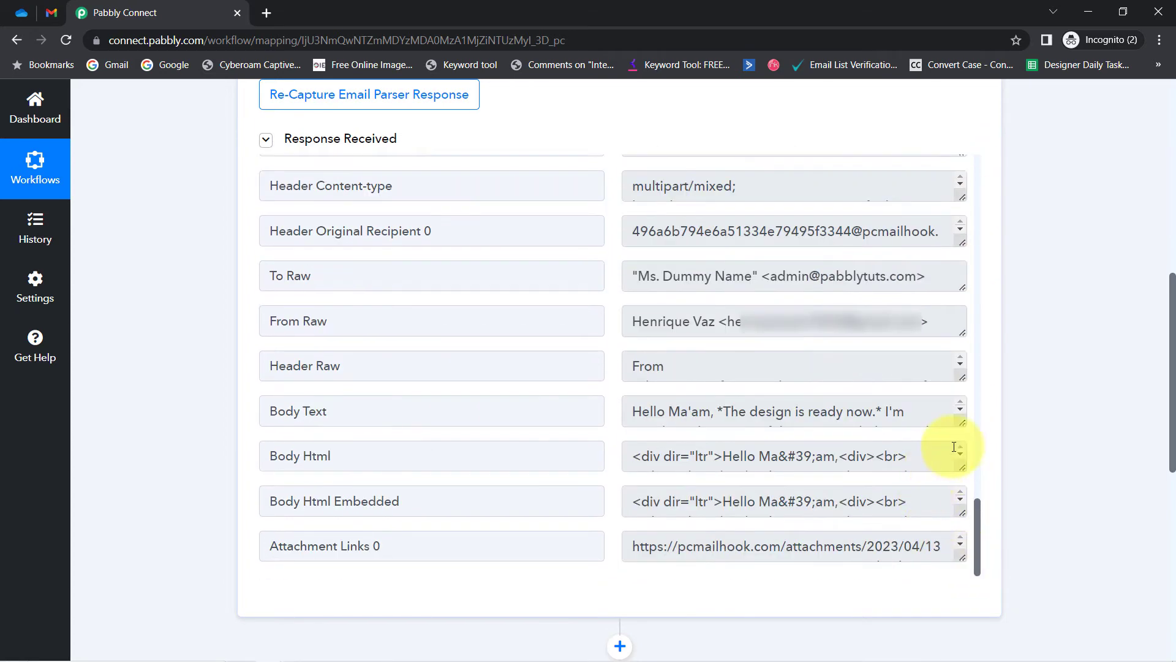
drag(963, 434, 950, 497)
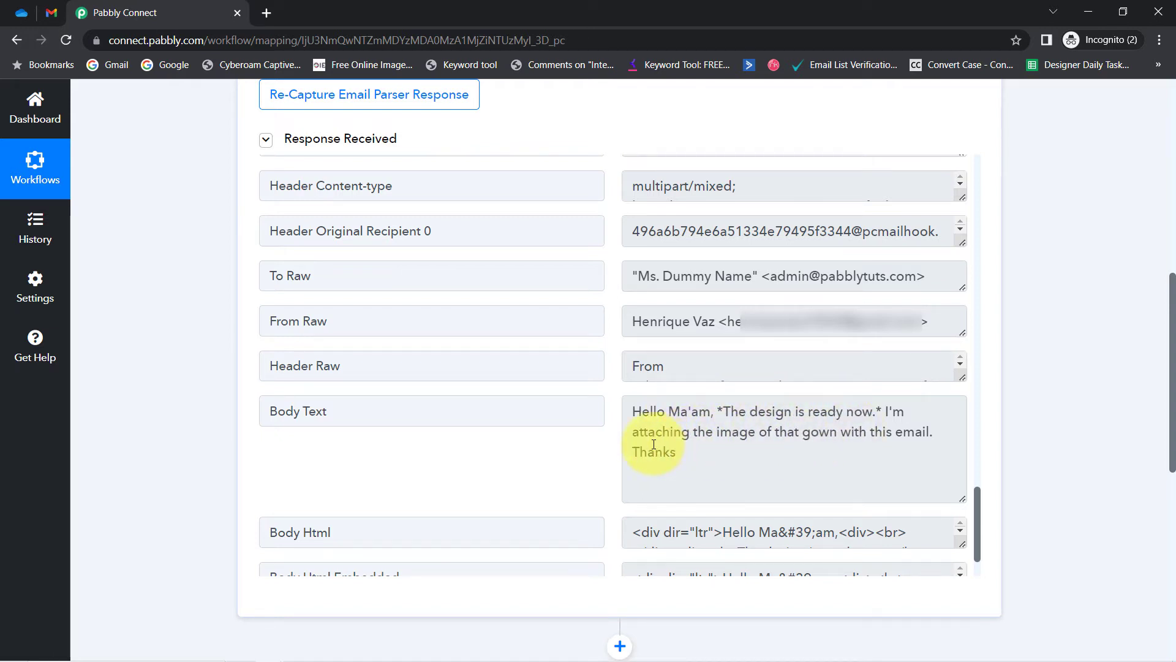
drag(703, 465, 654, 449)
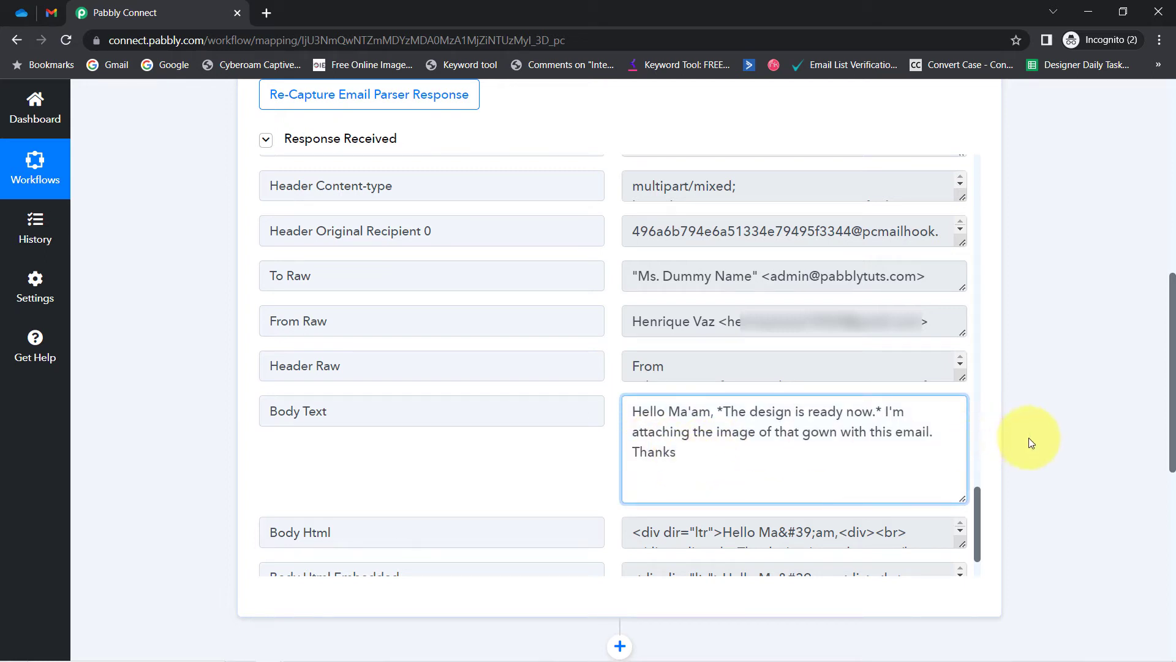
scroll(977, 501, down, 2)
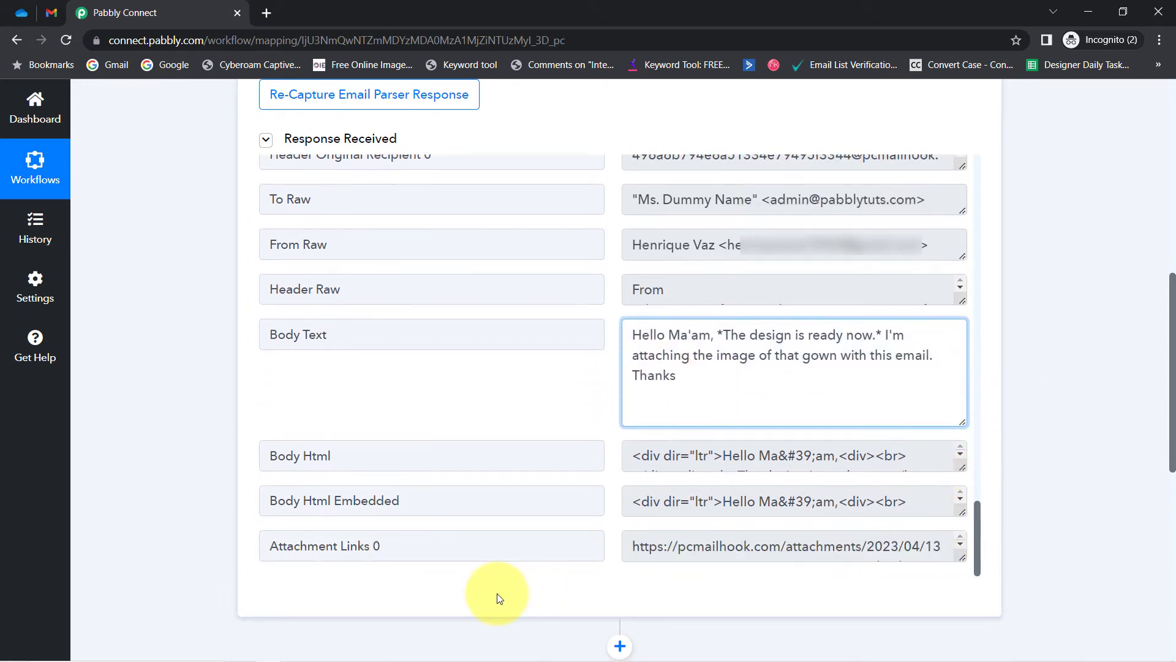
Copy the Attachment Links 0 URL from the response and open it in a new browser tab to view the image.
drag(387, 546, 263, 544)
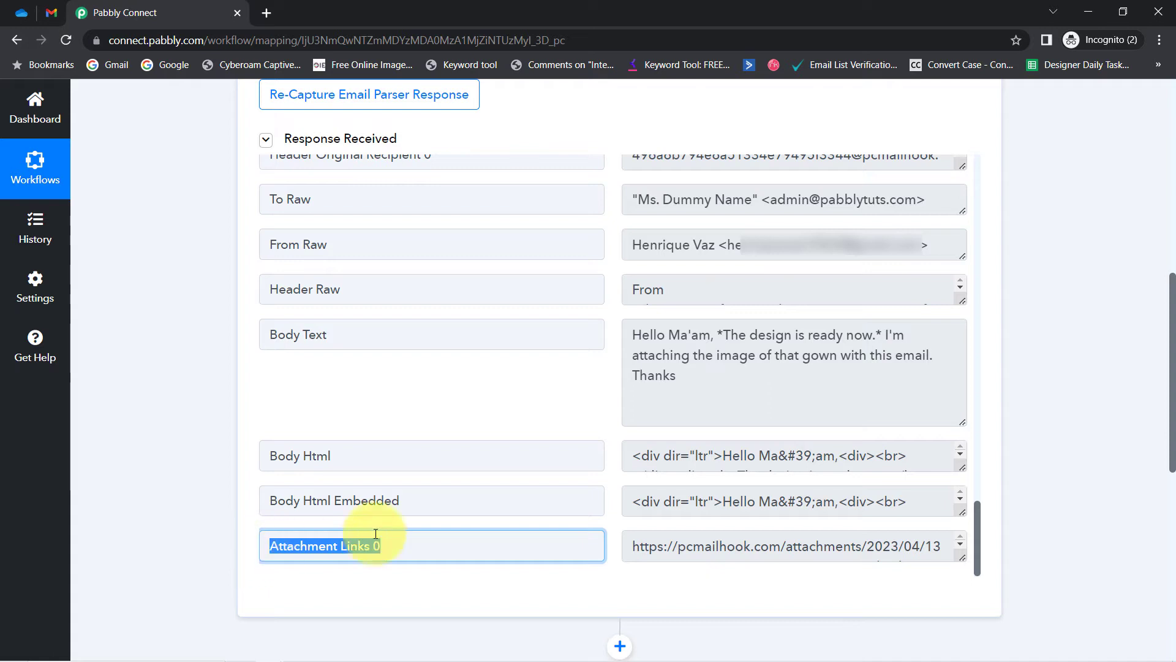
triple_click(744, 546)
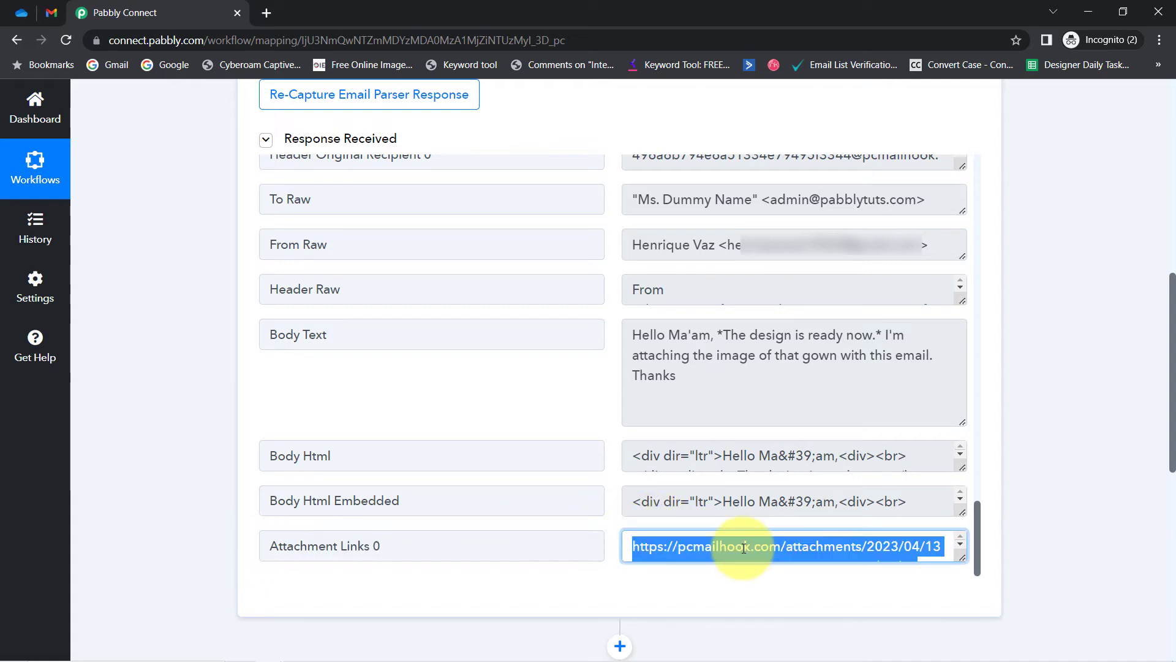
key(ctrl+c)
key(ctrl+t)
key(ctrl+v)
key(Return)
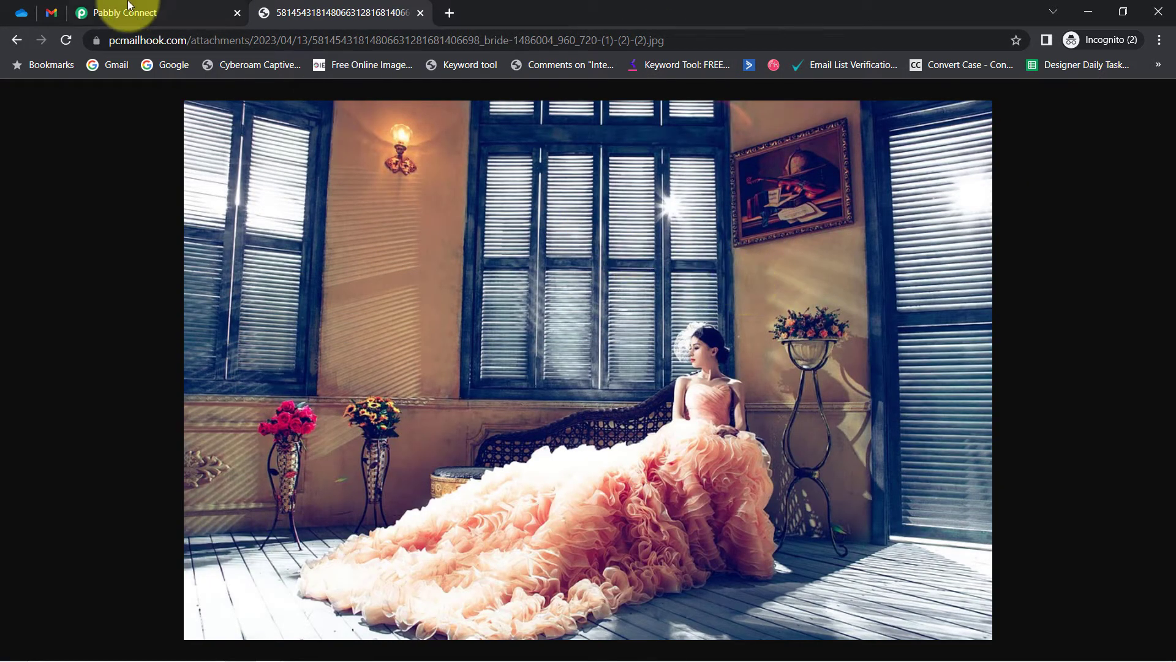
Go back to the inbox list in Gmail, check the bridal gown email, and return to the workflow's second step in Pabbly Connect.
click(54, 13)
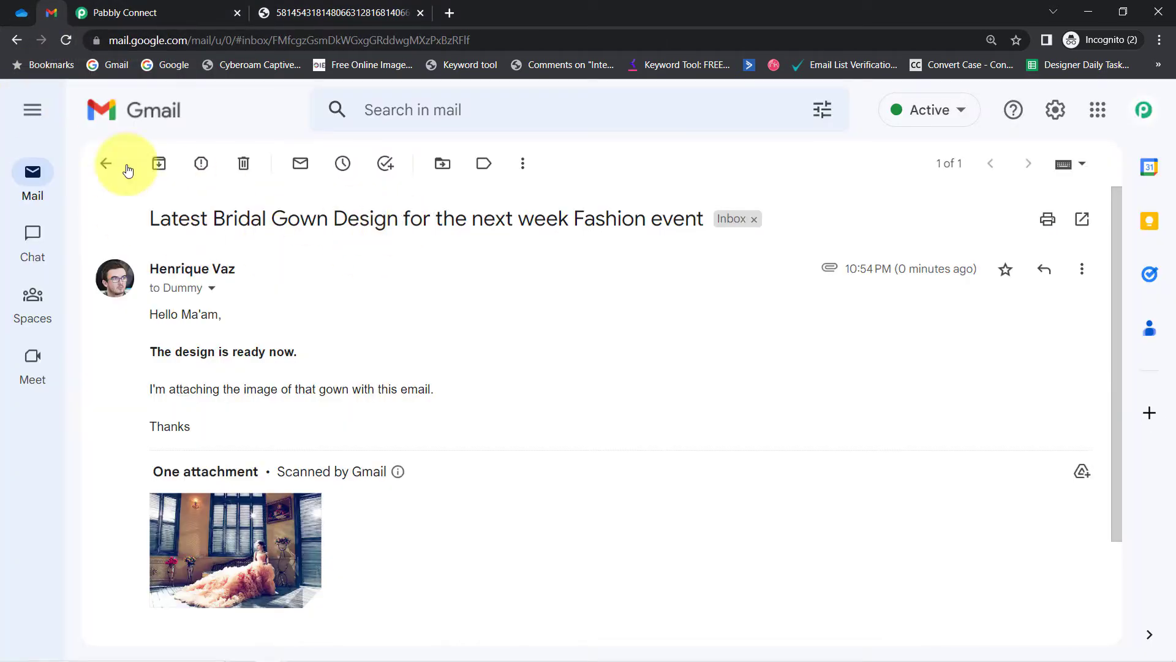
click(105, 164)
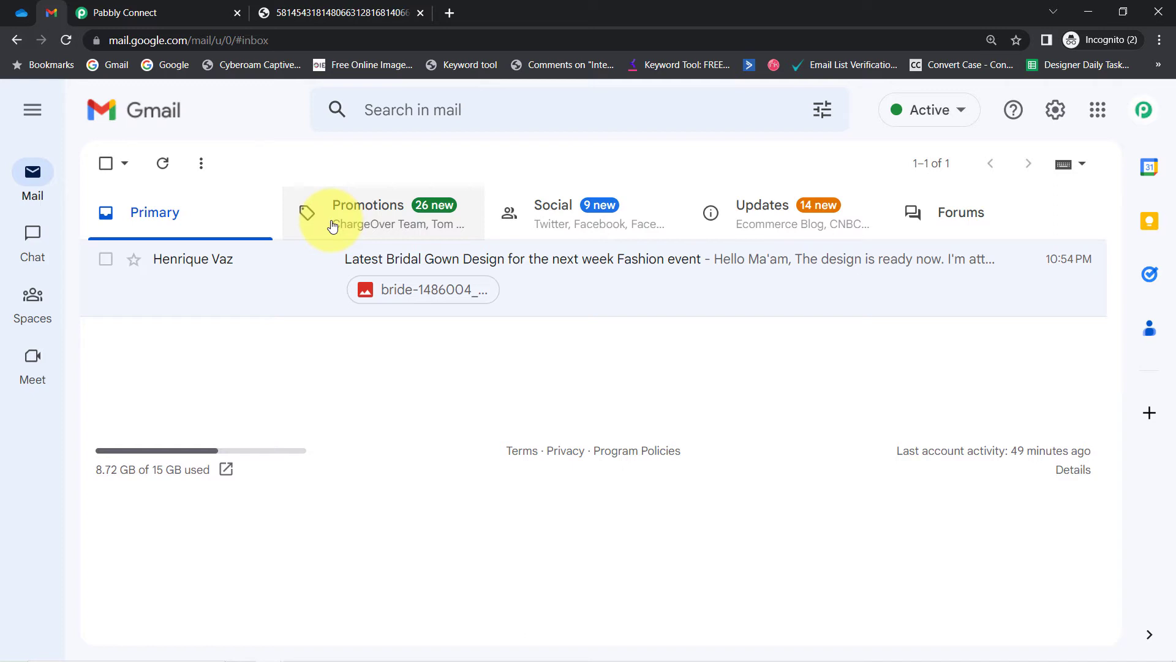
click(155, 12)
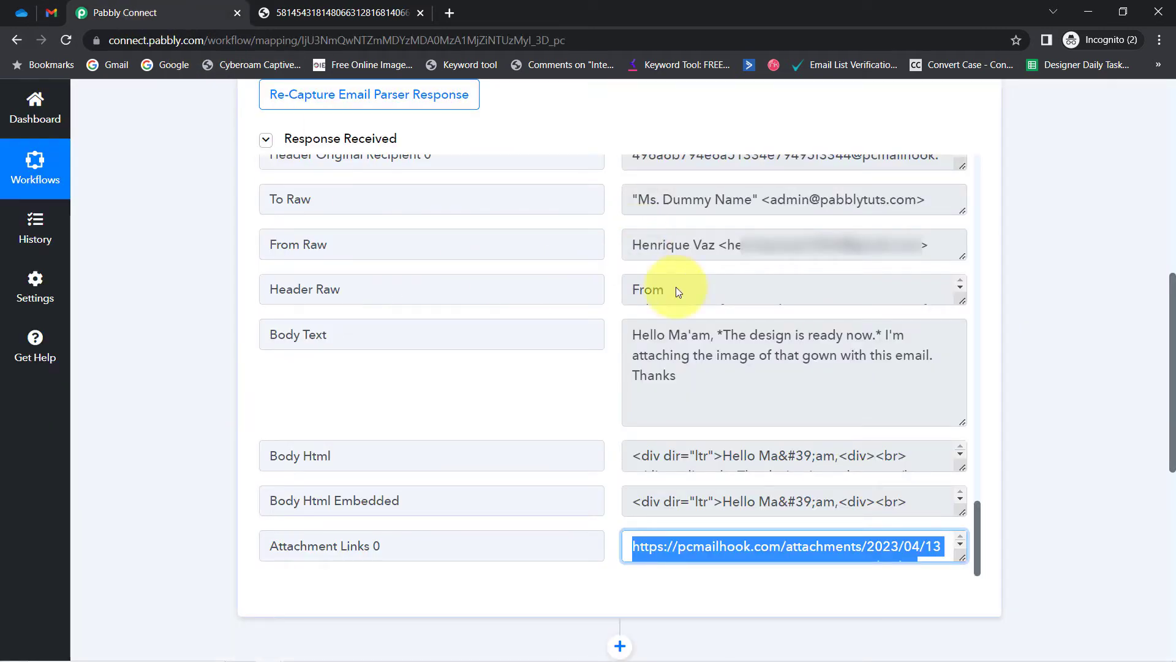
drag(1173, 283, 1173, 459)
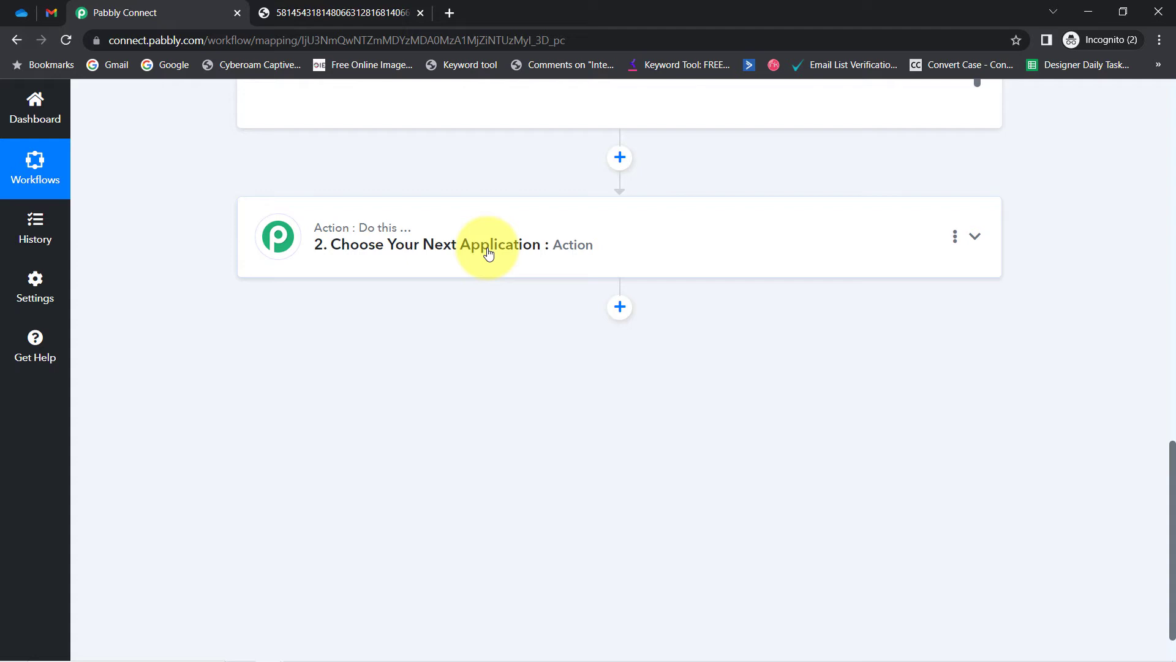
click(52, 13)
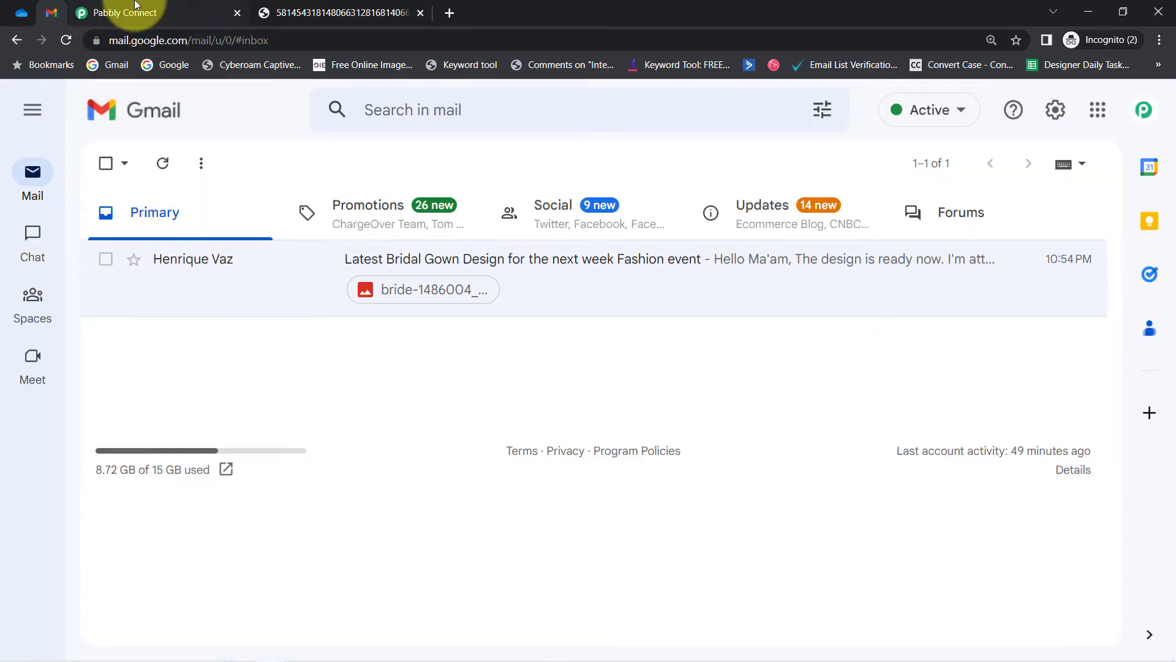
click(157, 13)
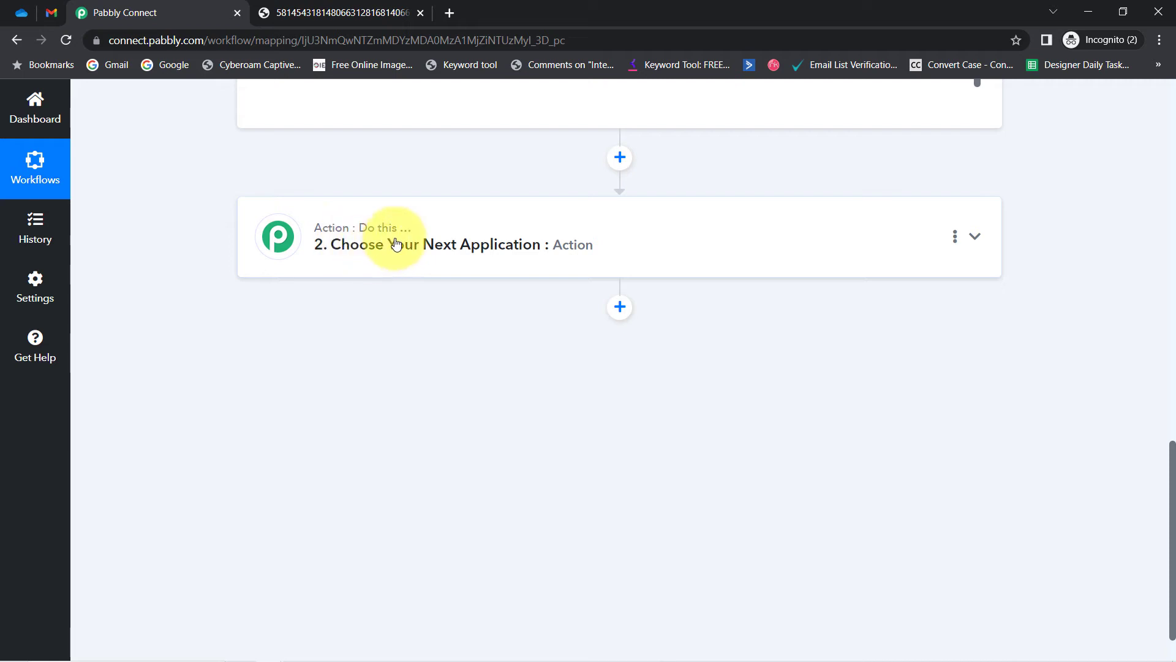
click(52, 13)
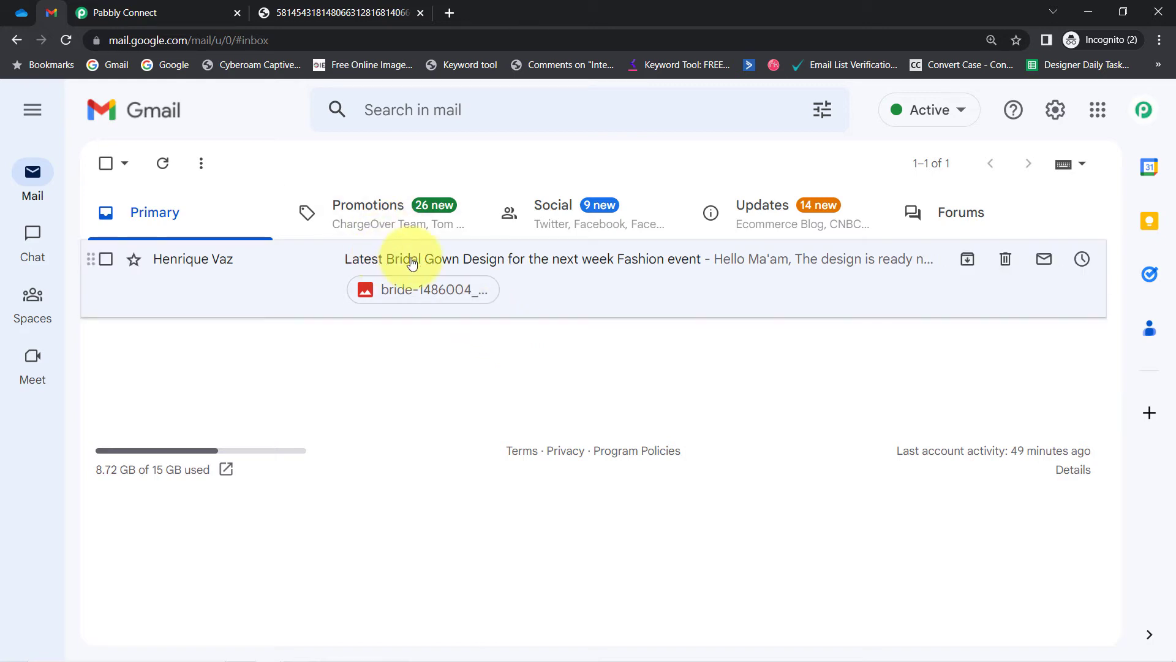
click(157, 13)
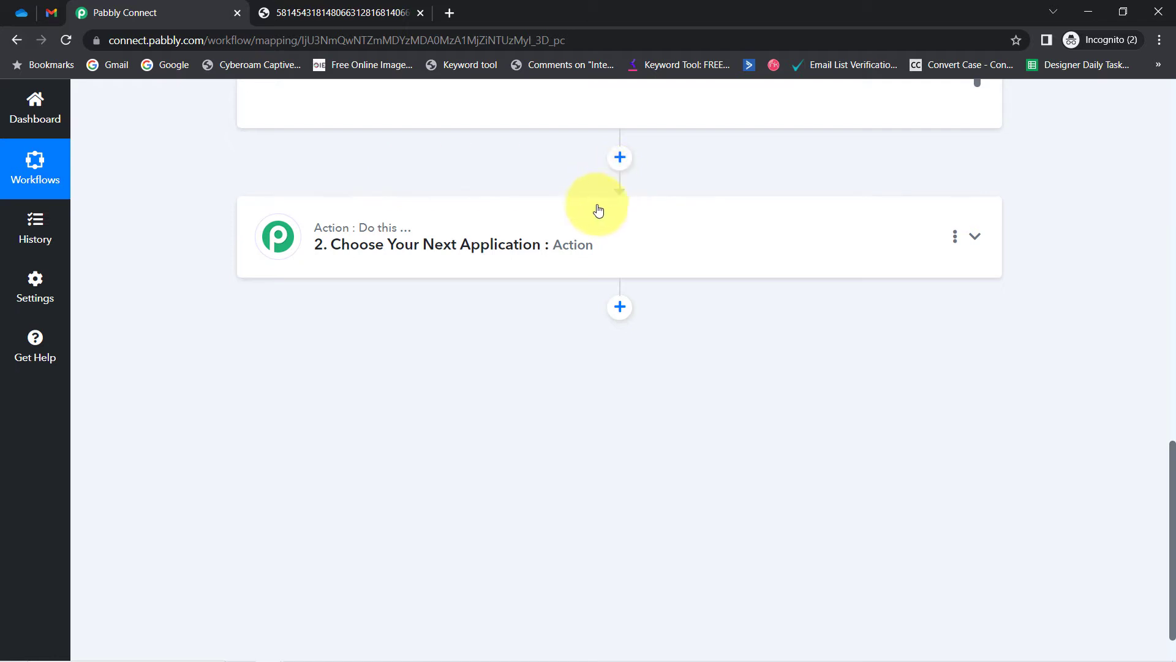
Expand the second step of the workflow and choose Filter as its action app.
scroll(427, 237, down, 1)
click(579, 189)
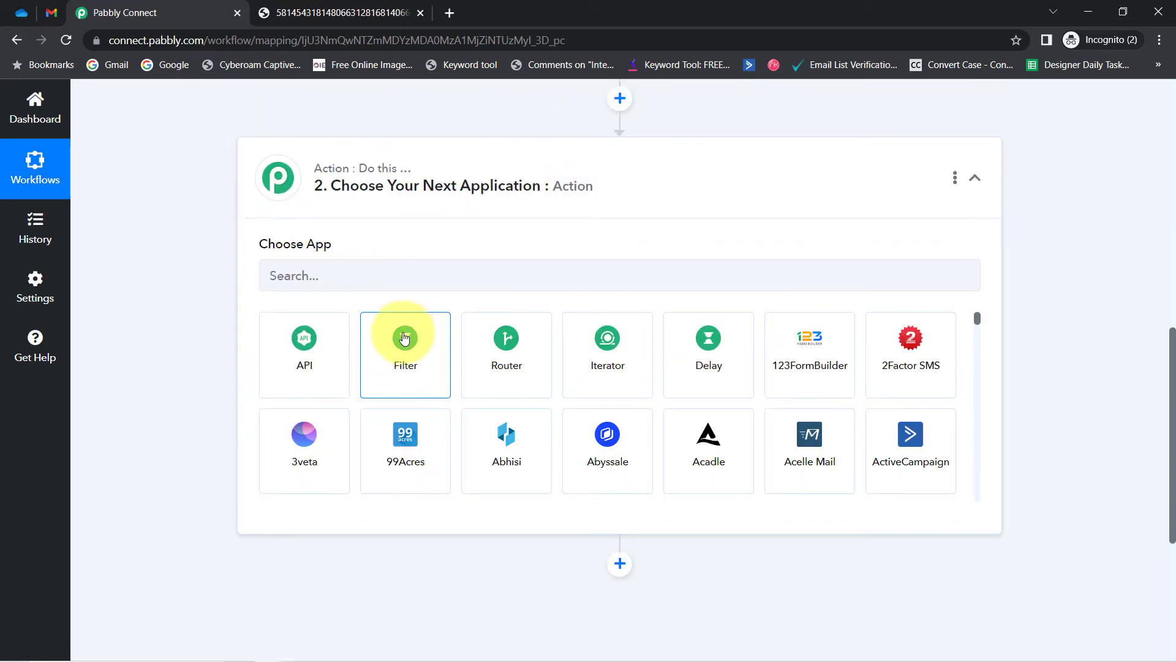
click(404, 336)
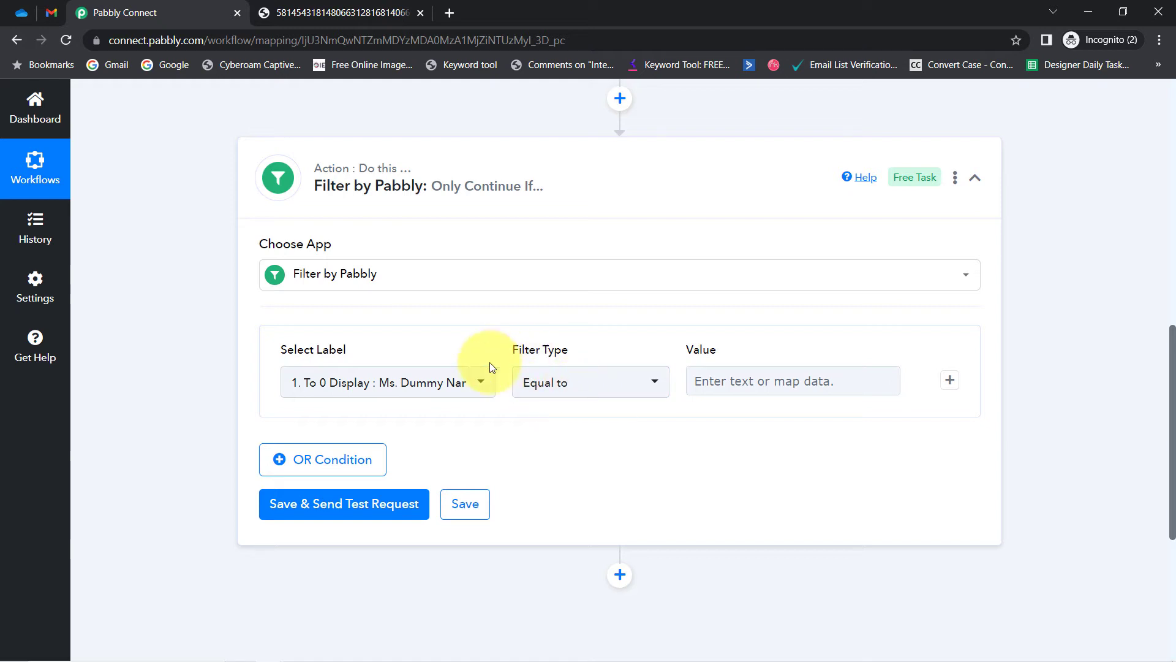
Open the bridal gown email in Gmail, examine its subject and body for filter keywords, and return to the Pabbly Connect workflow.
click(55, 12)
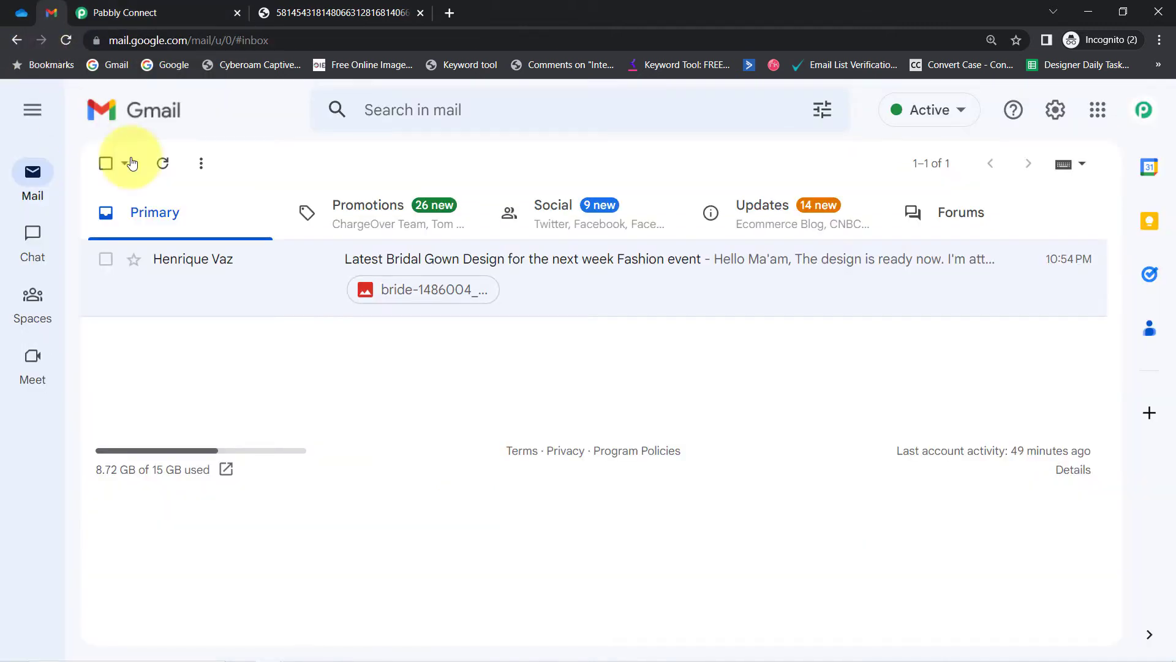
click(420, 268)
drag(202, 219, 374, 220)
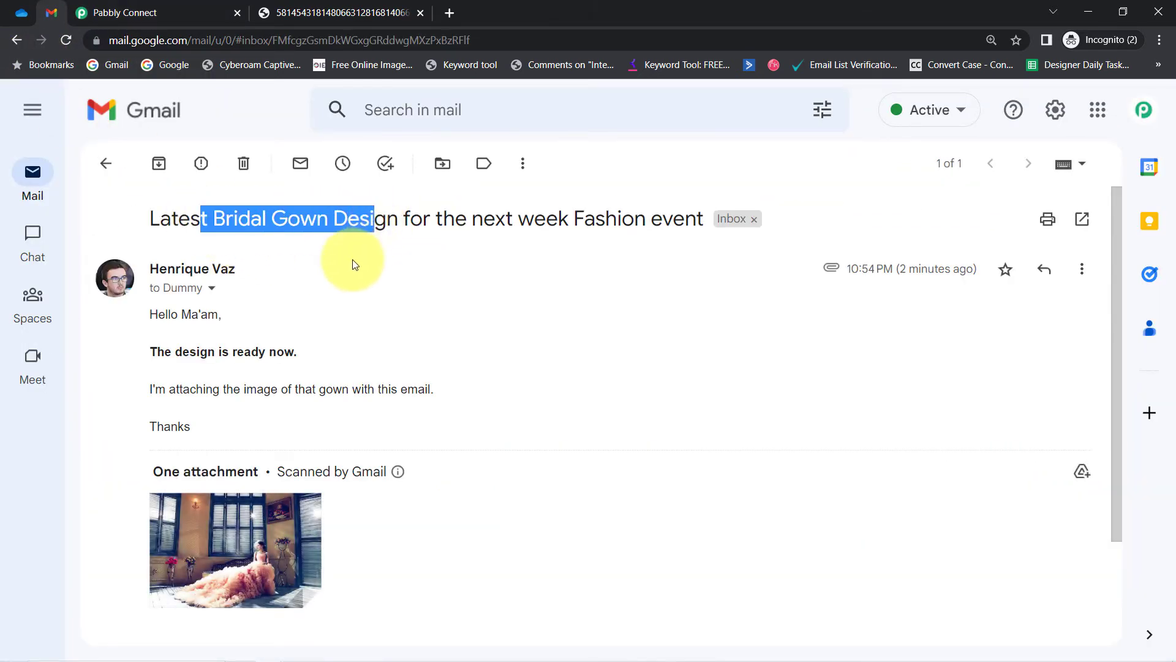
drag(157, 313, 260, 417)
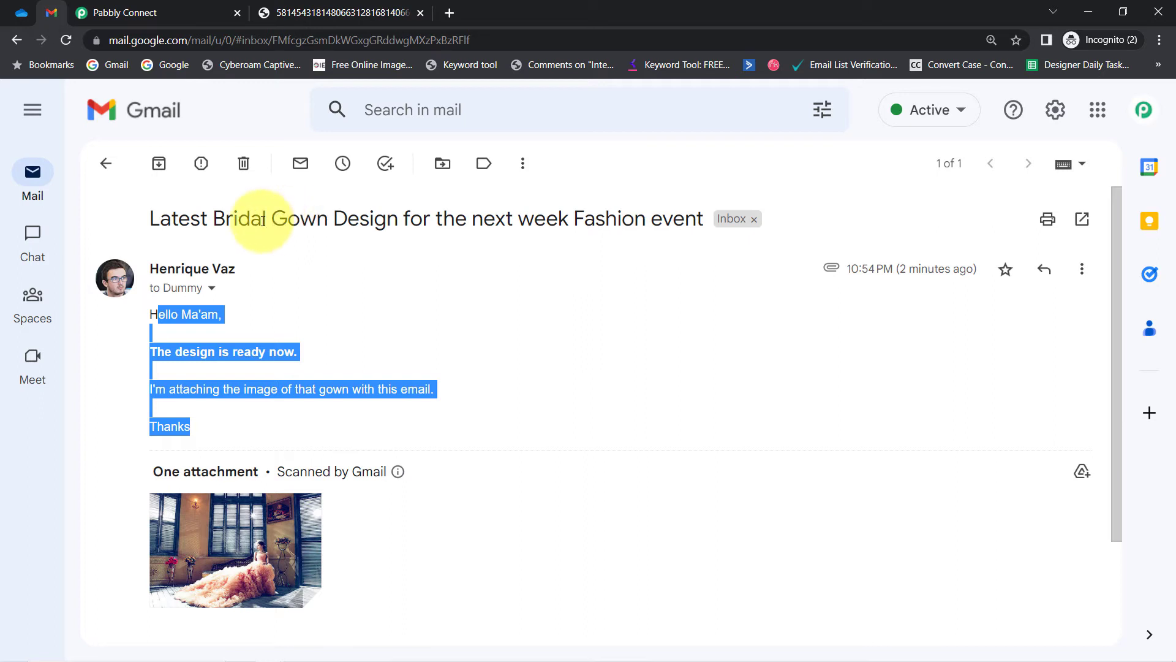
drag(225, 219, 277, 219)
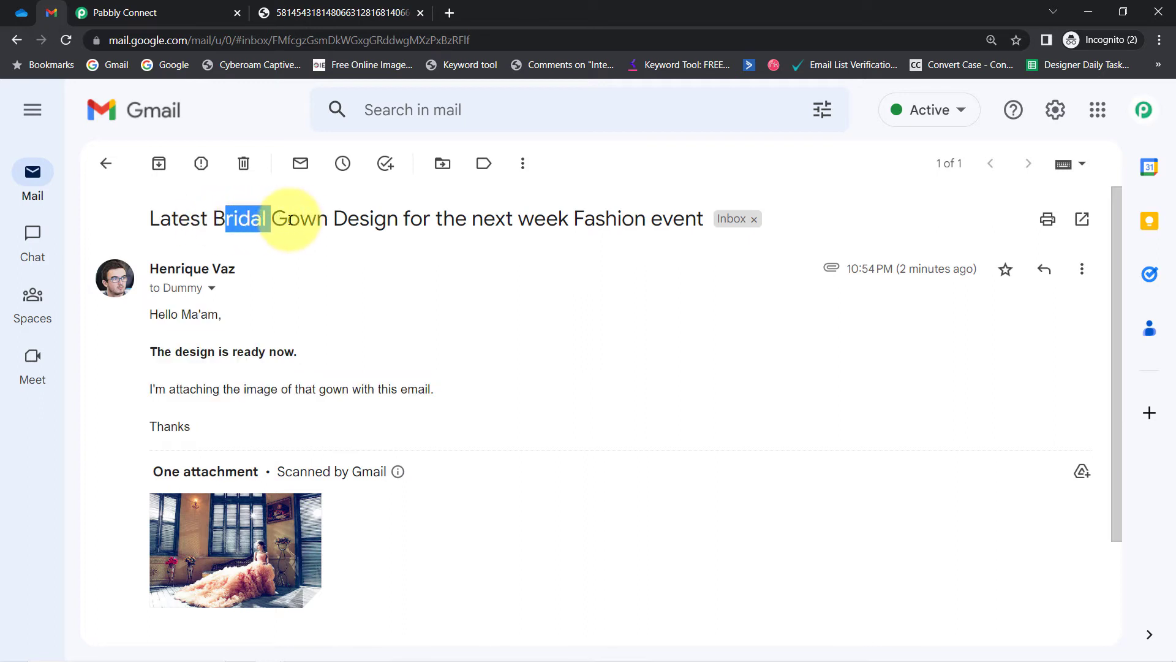
double_click(336, 220)
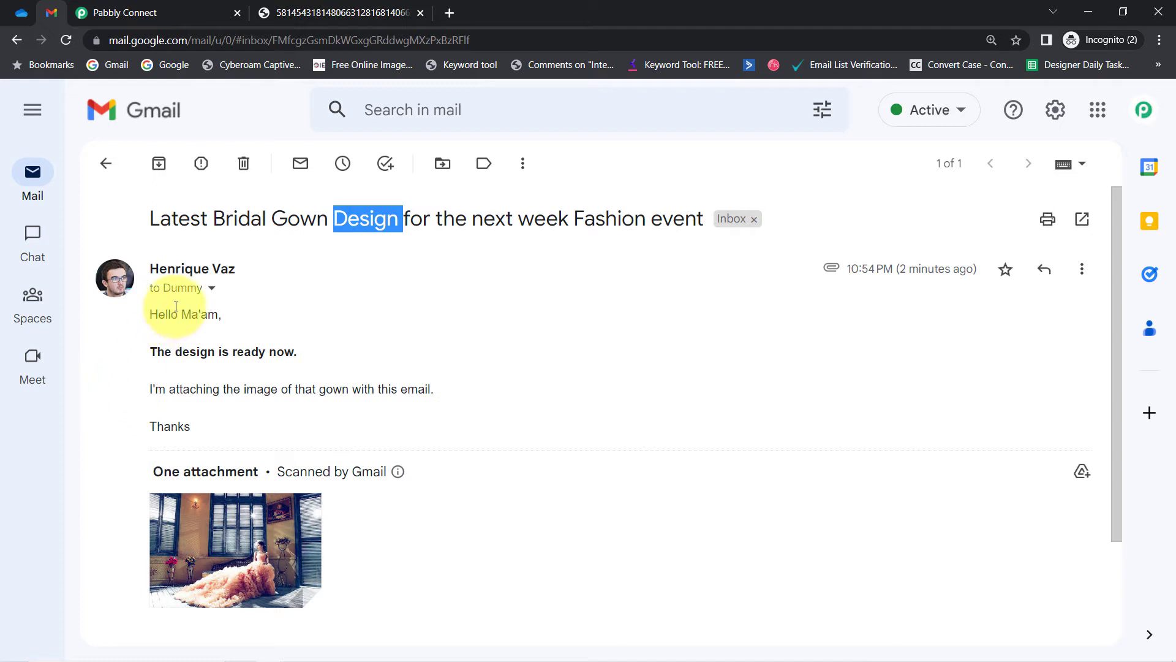
drag(174, 313, 204, 433)
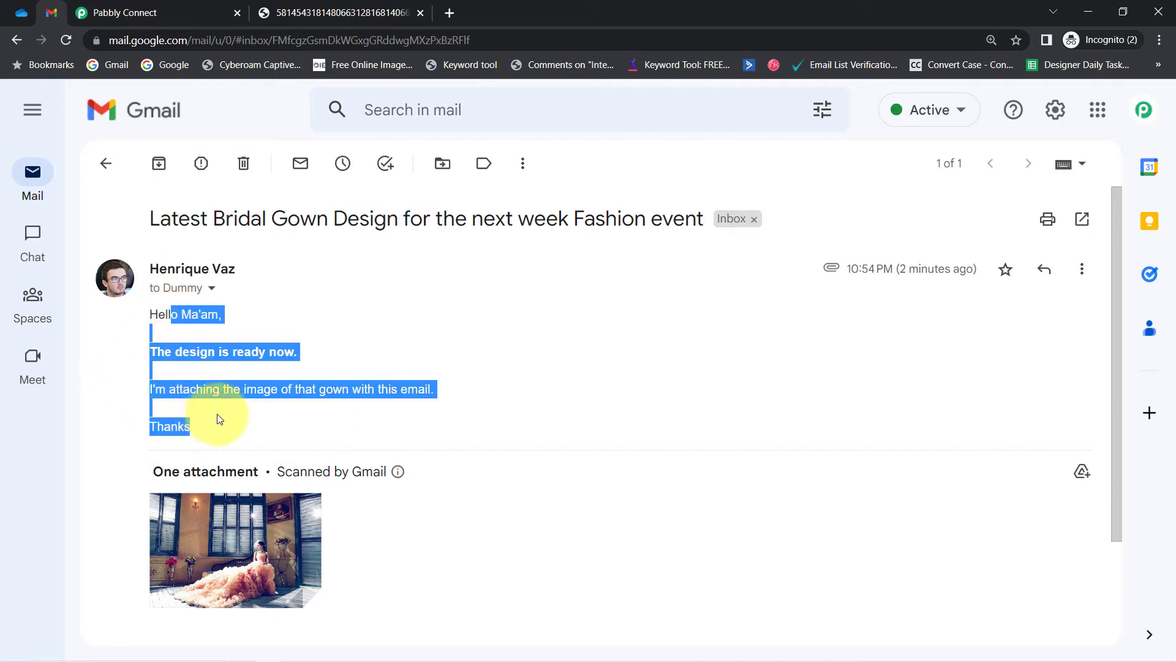
click(185, 351)
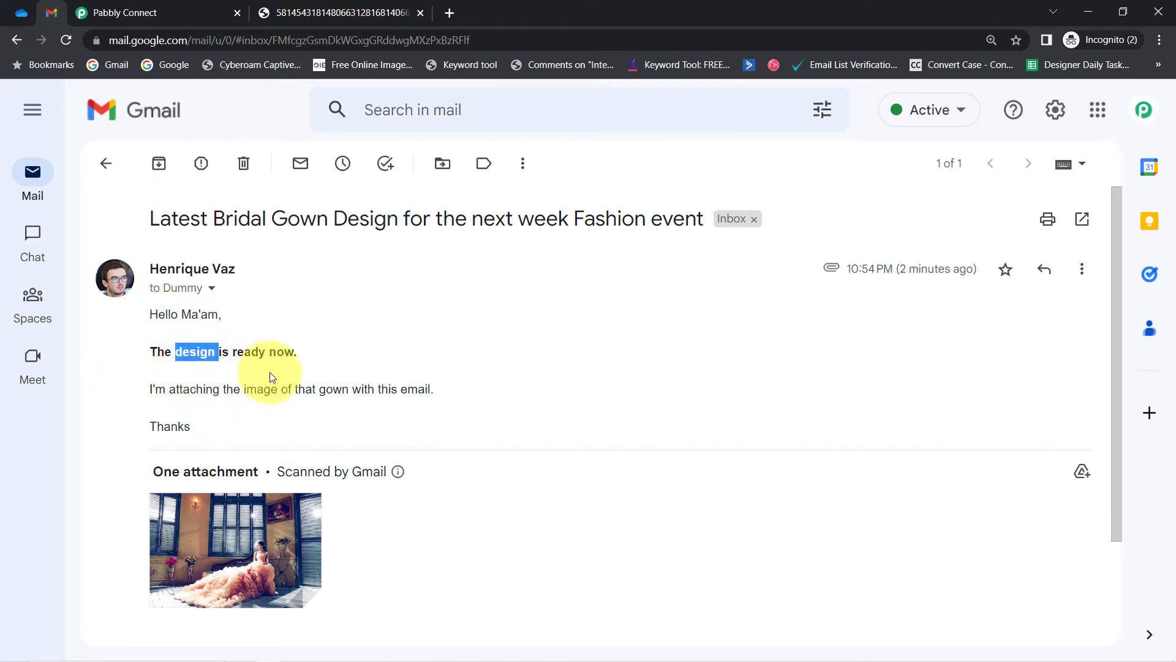
click(120, 5)
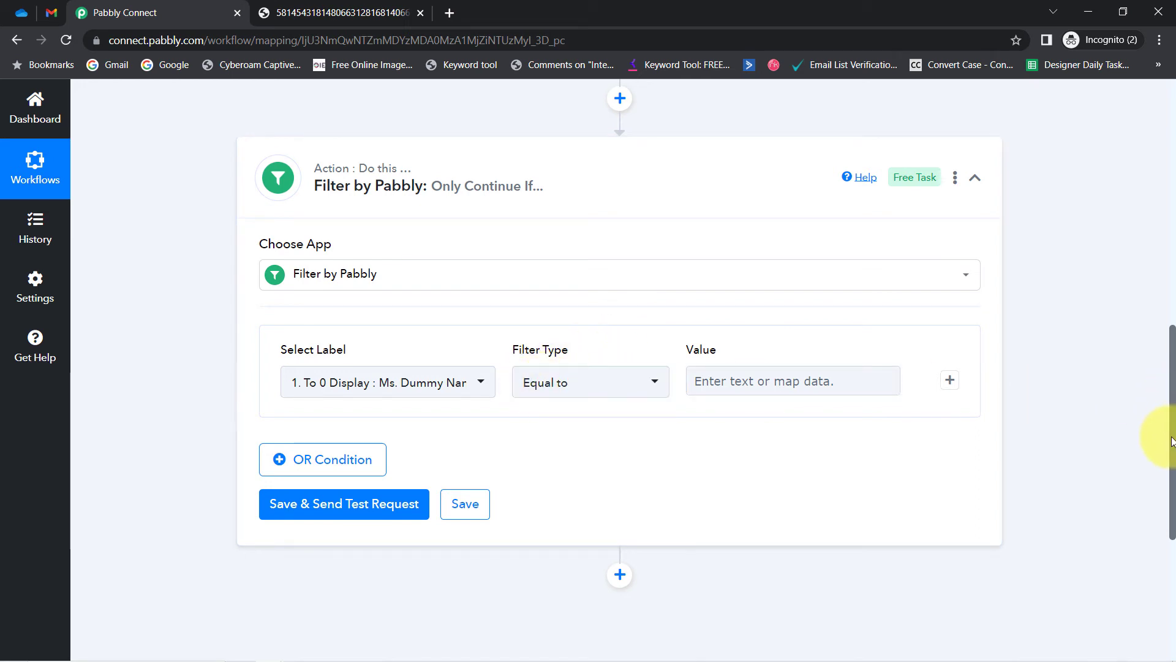
Set the filter's first condition to the Email Parser Subject label, filter type Contains, with the value "design".
mouse_move(1171, 441)
mouse_down()
mouse_move(1170, 430)
mouse_move(1169, 462)
mouse_up()
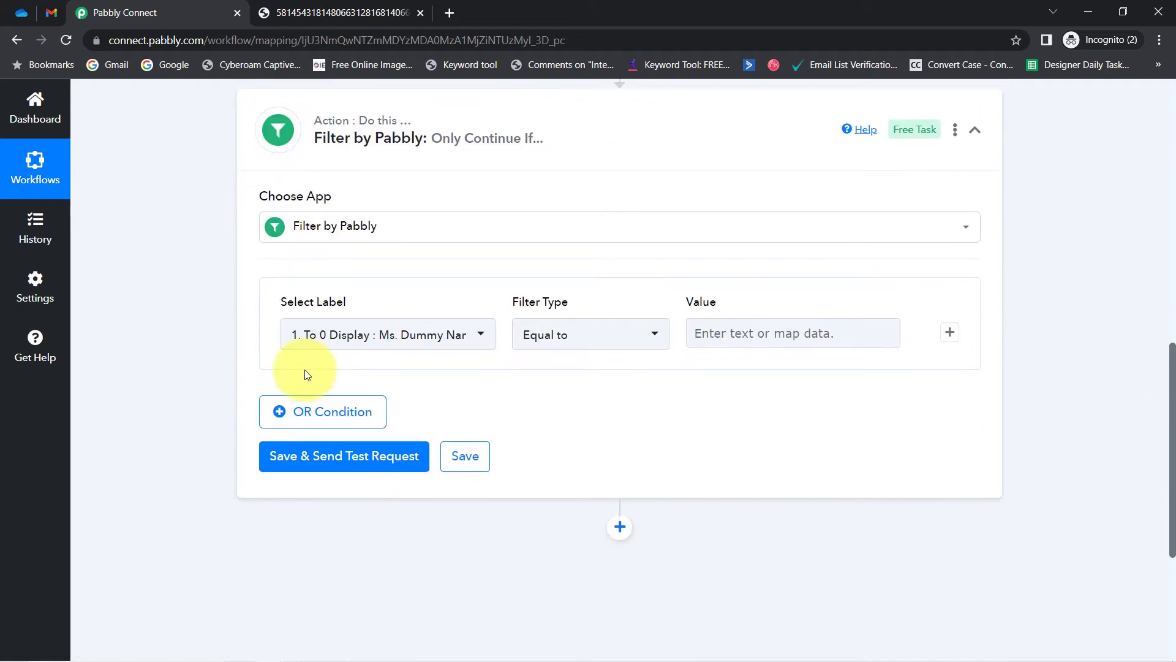
click(370, 342)
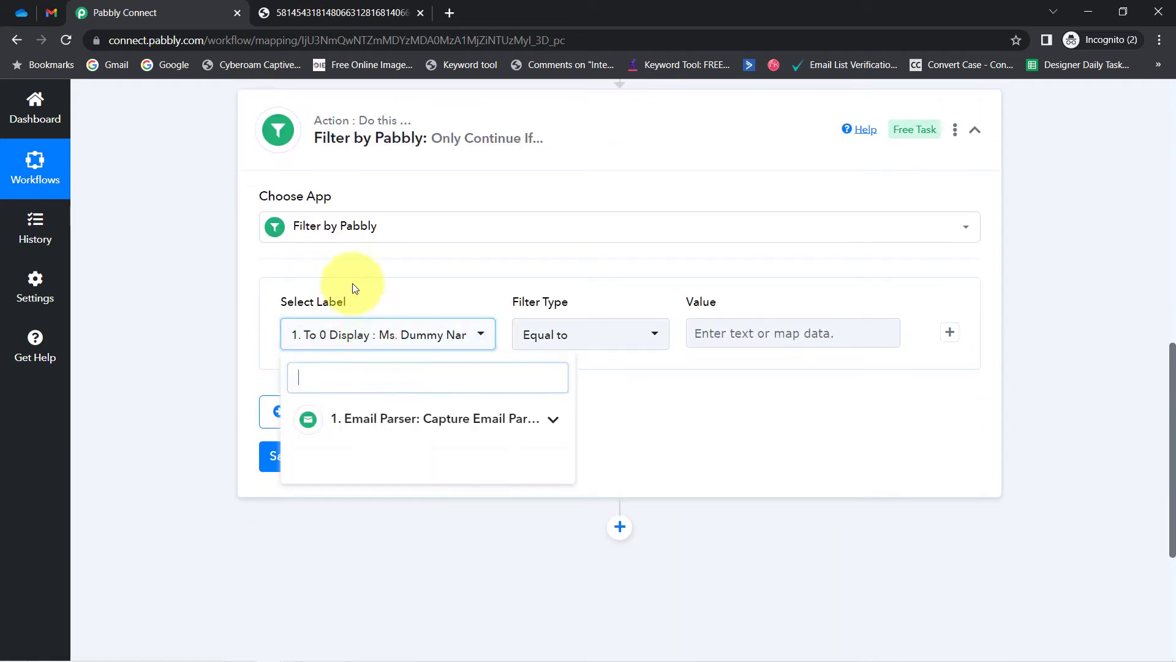
click(344, 428)
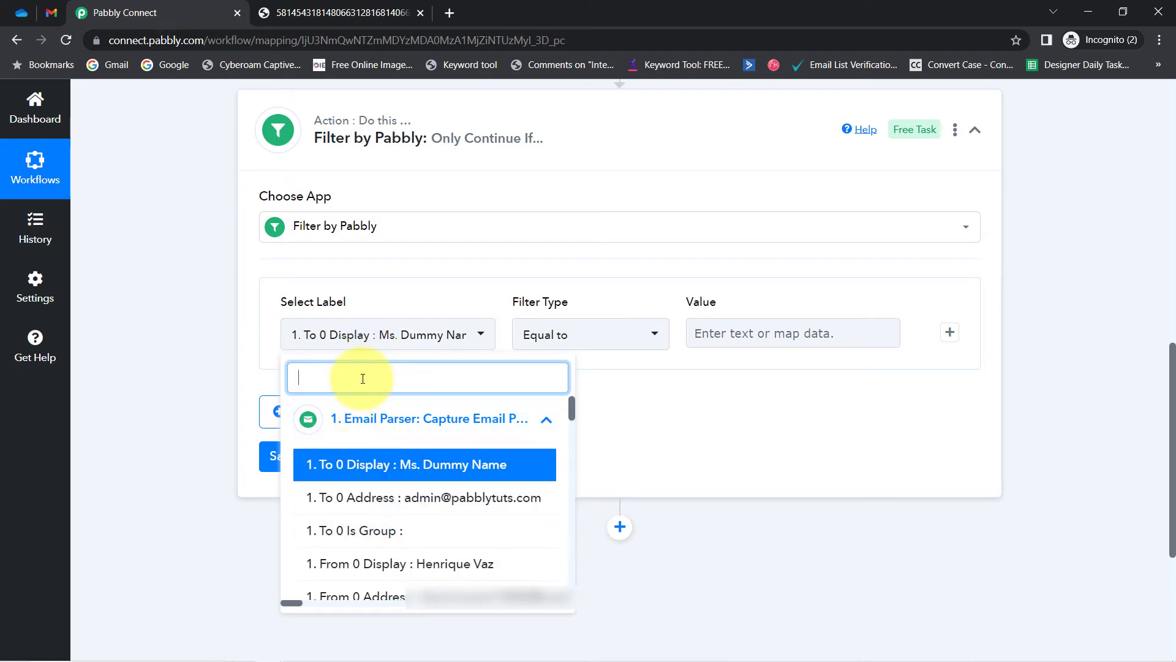
text(ubje)
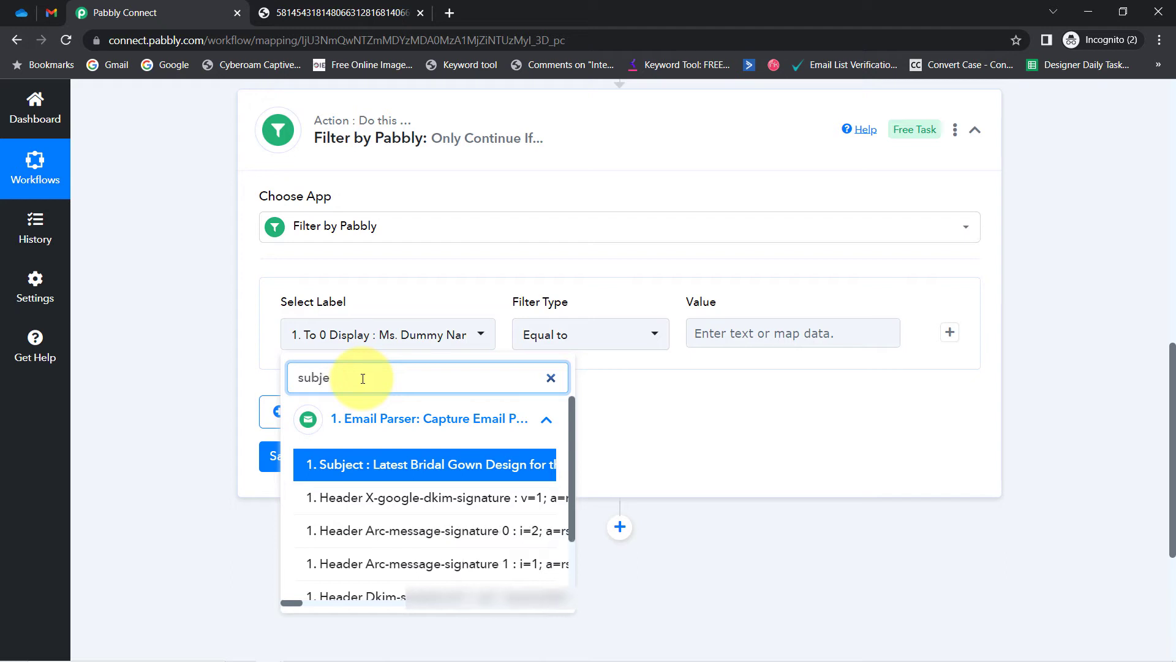
click(346, 465)
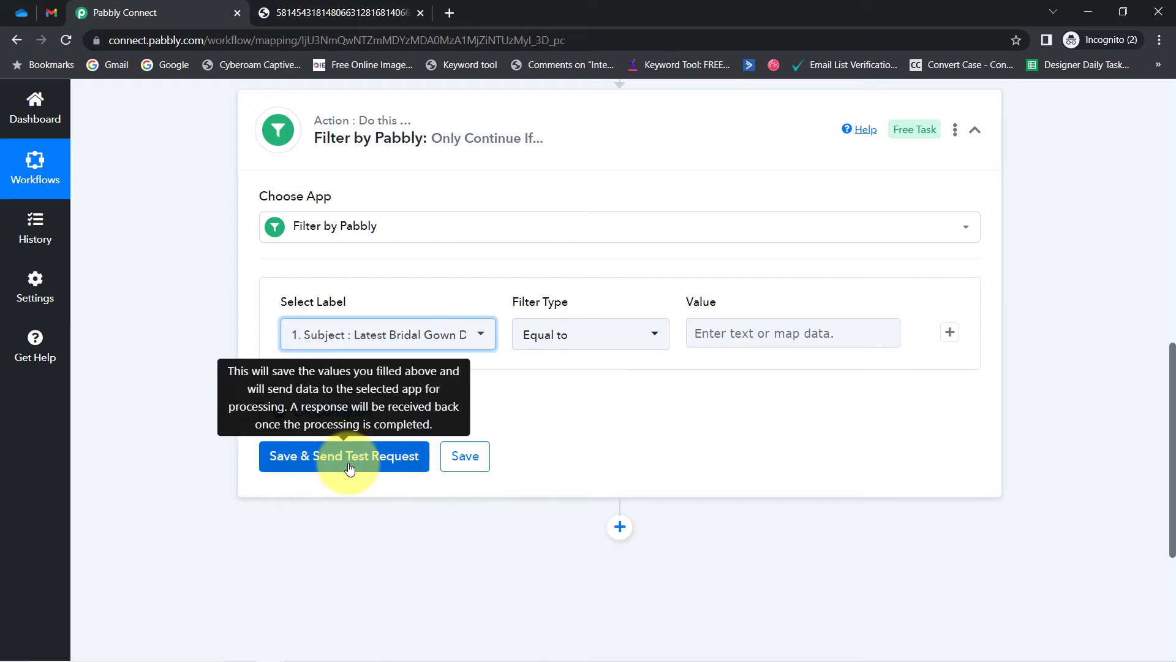
click(584, 335)
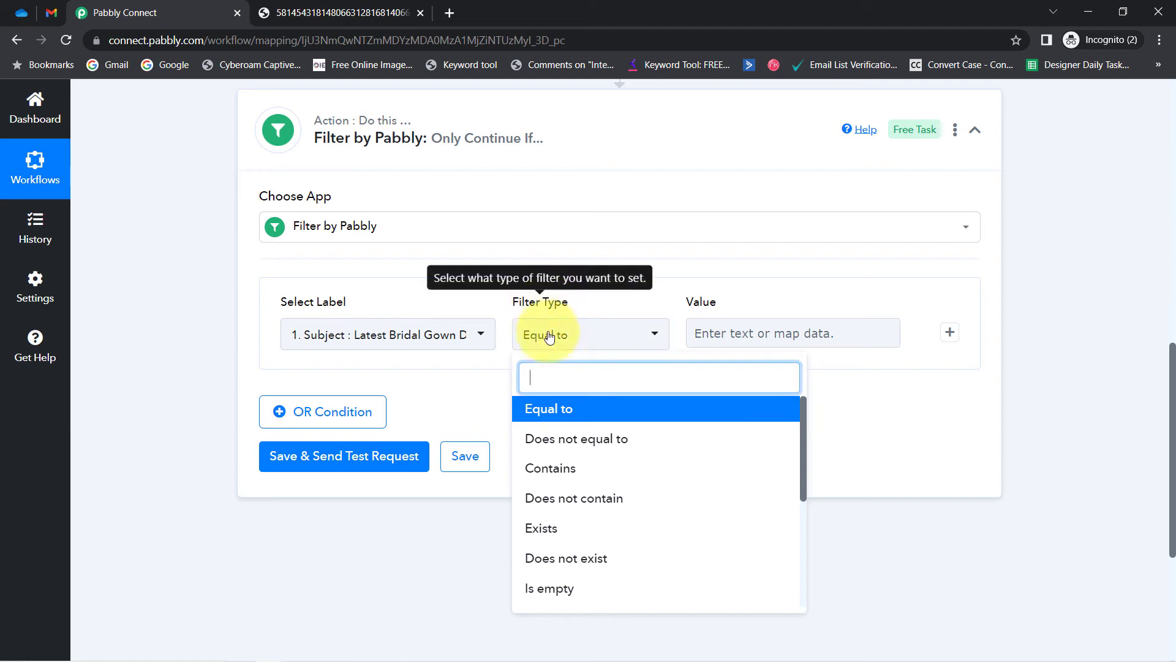
click(538, 468)
click(704, 334)
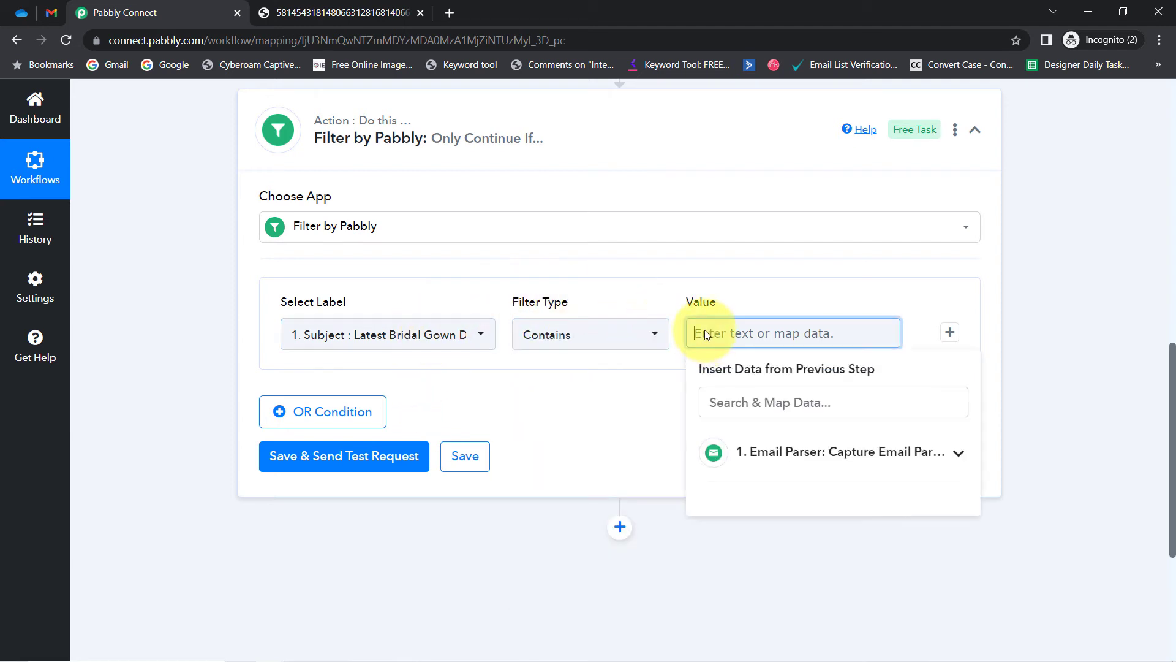
text(design)
click(573, 383)
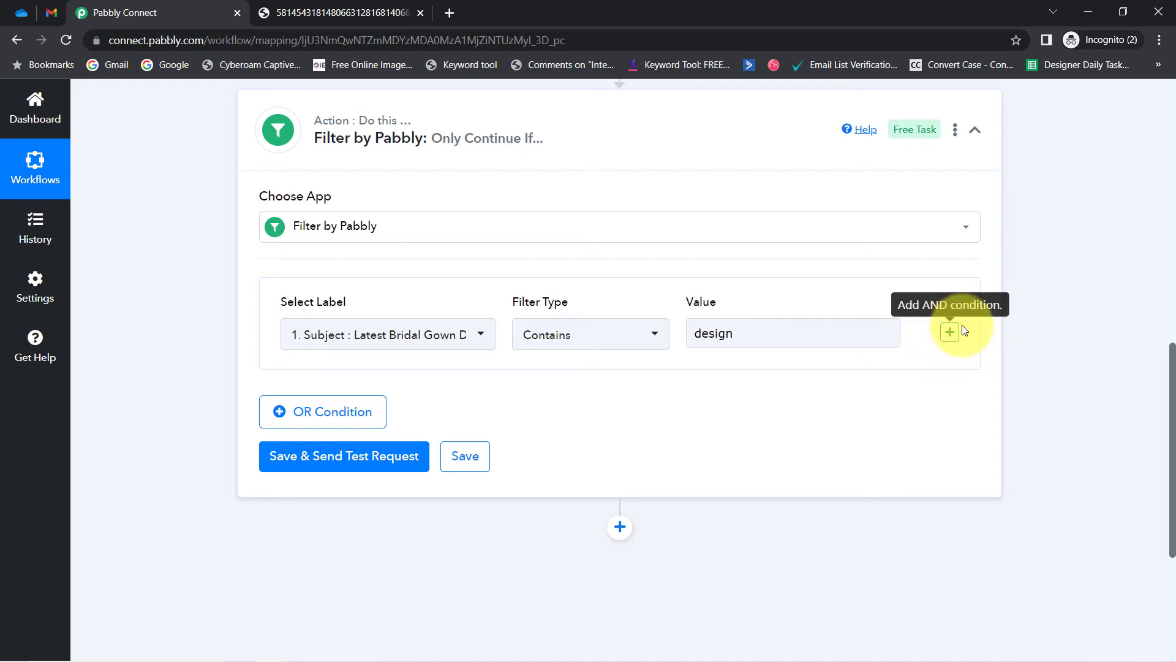
Add an OR condition to the filter requiring that the trigger's Subject label Contains "bridal".
click(310, 415)
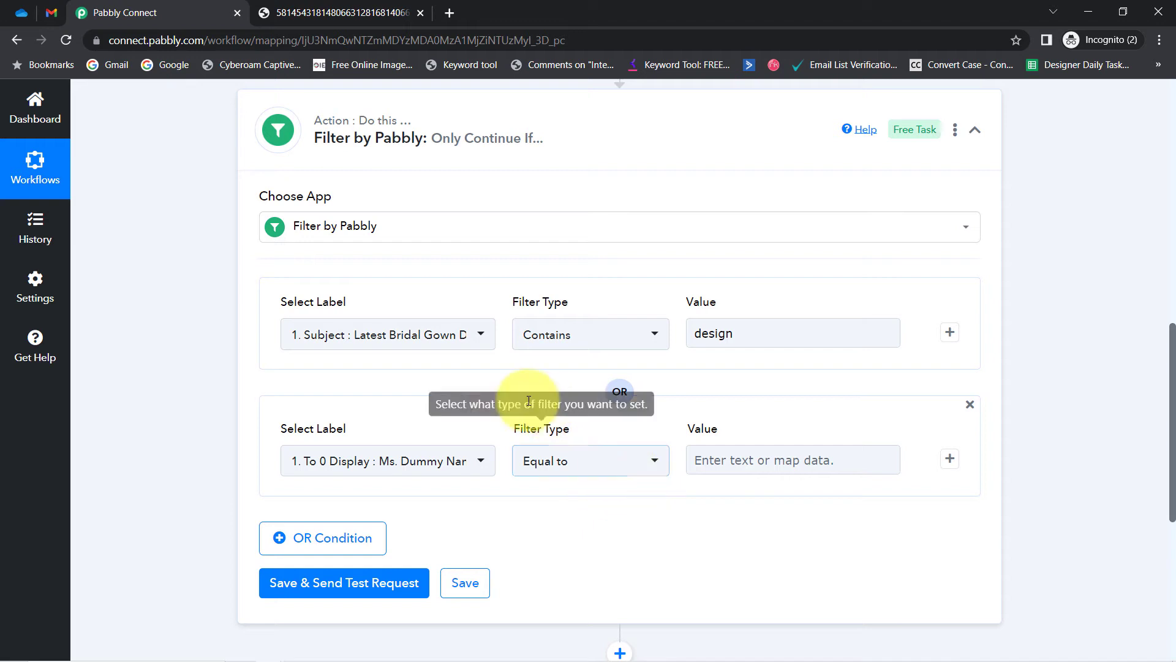
click(344, 468)
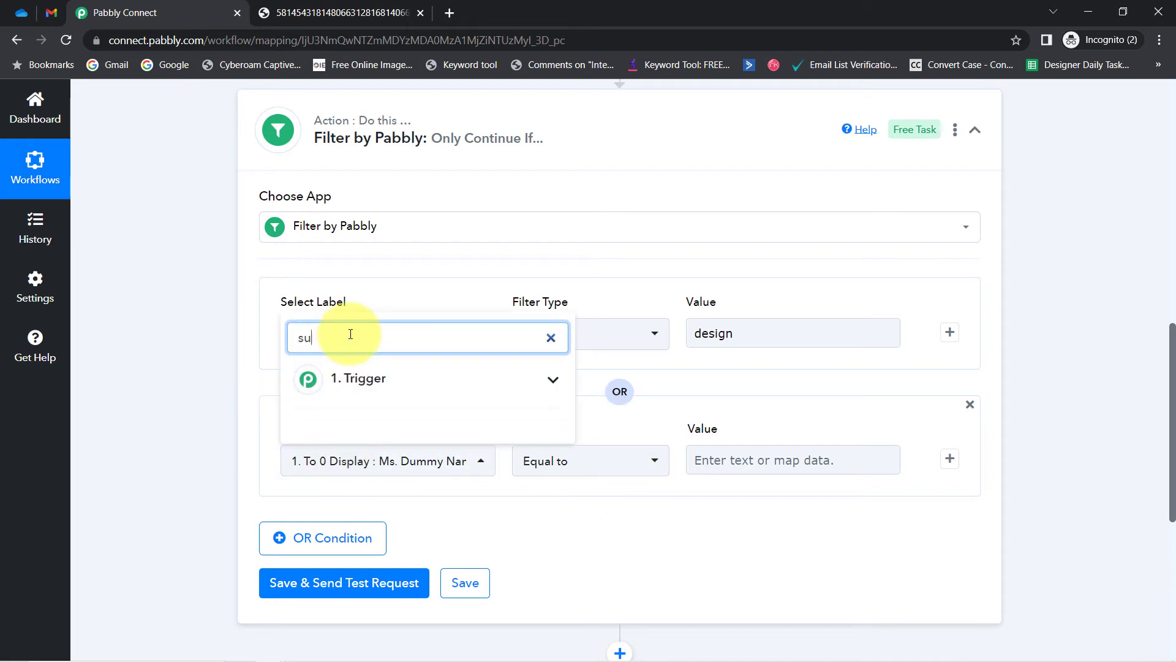
click(343, 378)
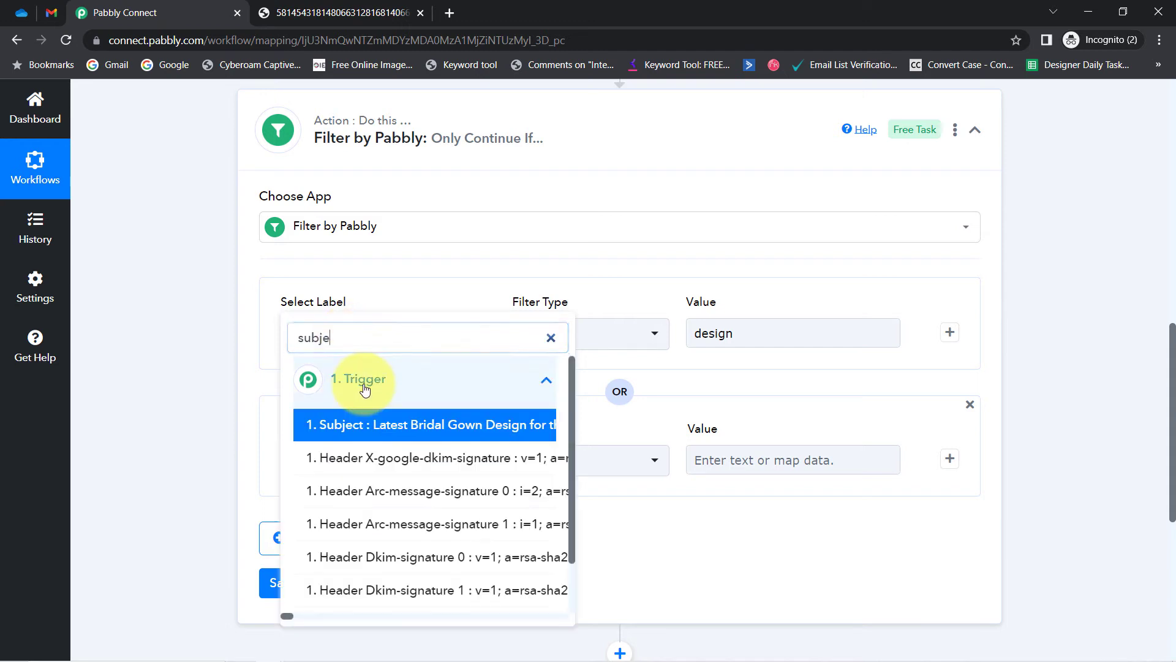
click(379, 427)
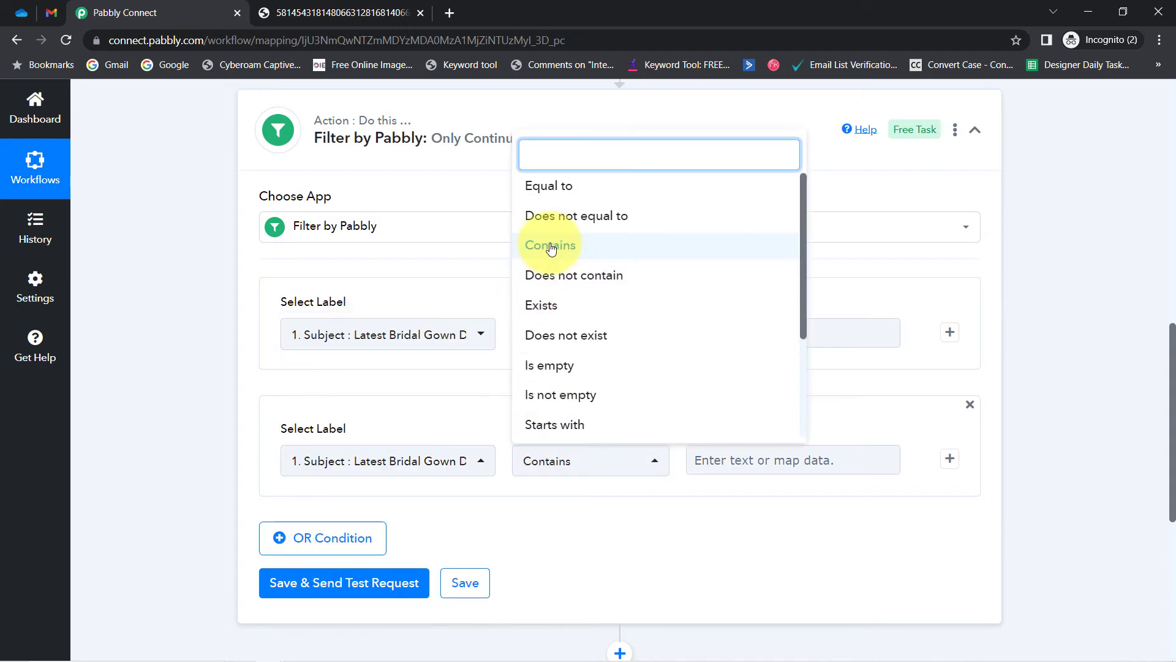
click(541, 244)
click(700, 456)
text(bridal)
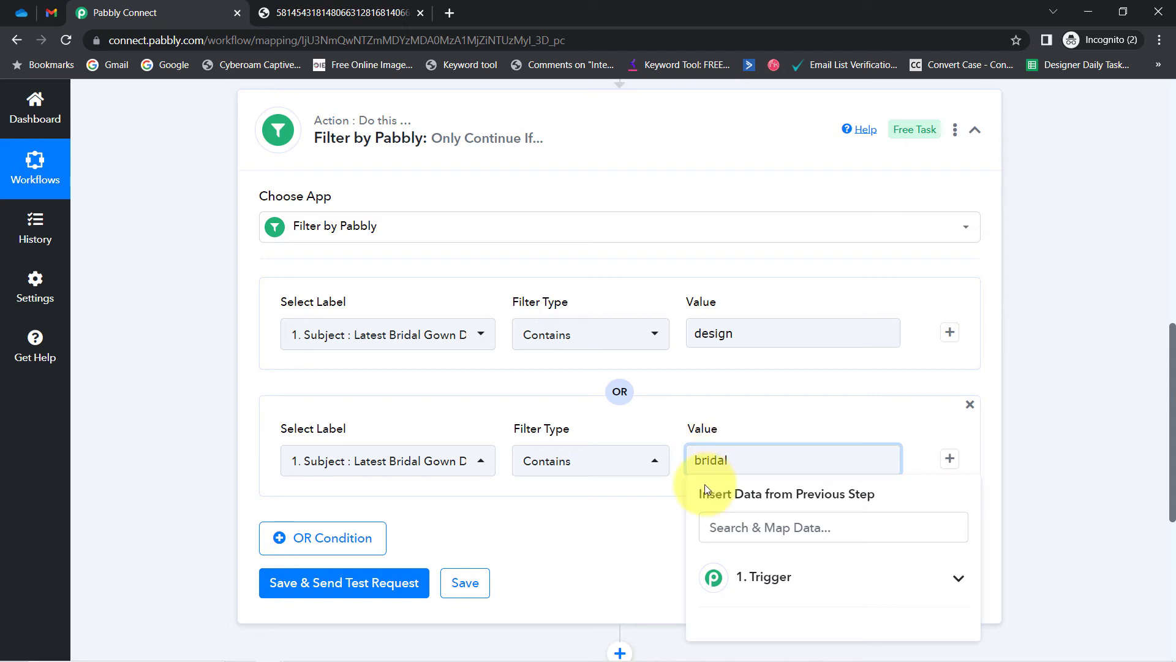
click(619, 507)
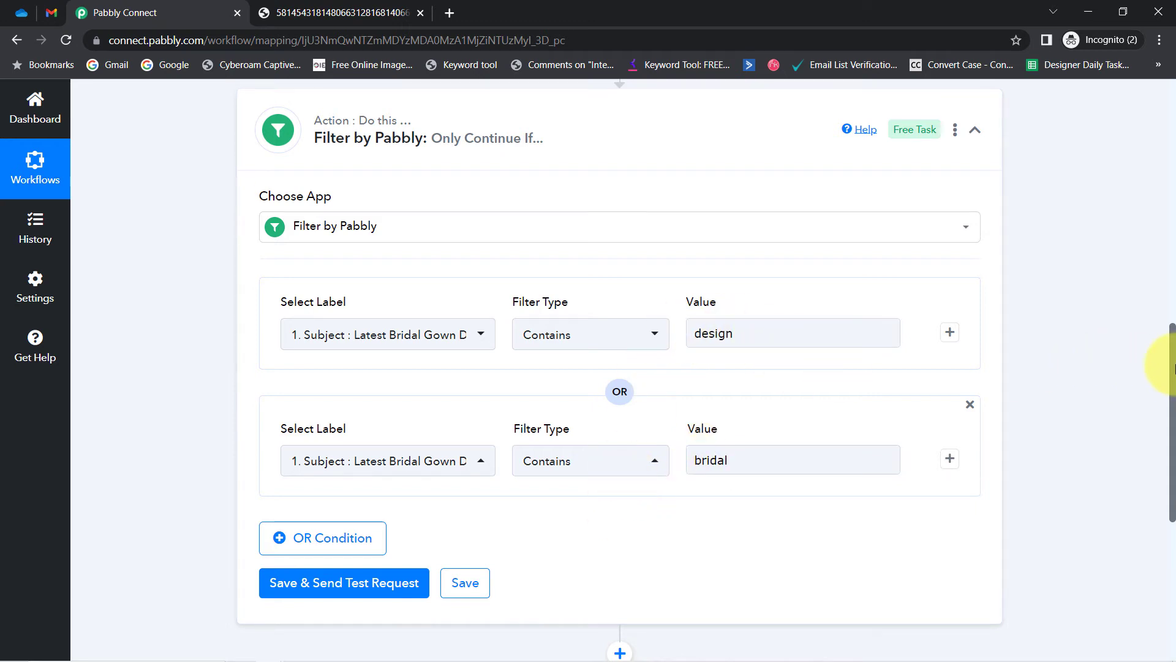
Add a third OR condition to the filter, requiring that the trigger's Body Text label Contains "design".
scroll(1173, 367, down, 3)
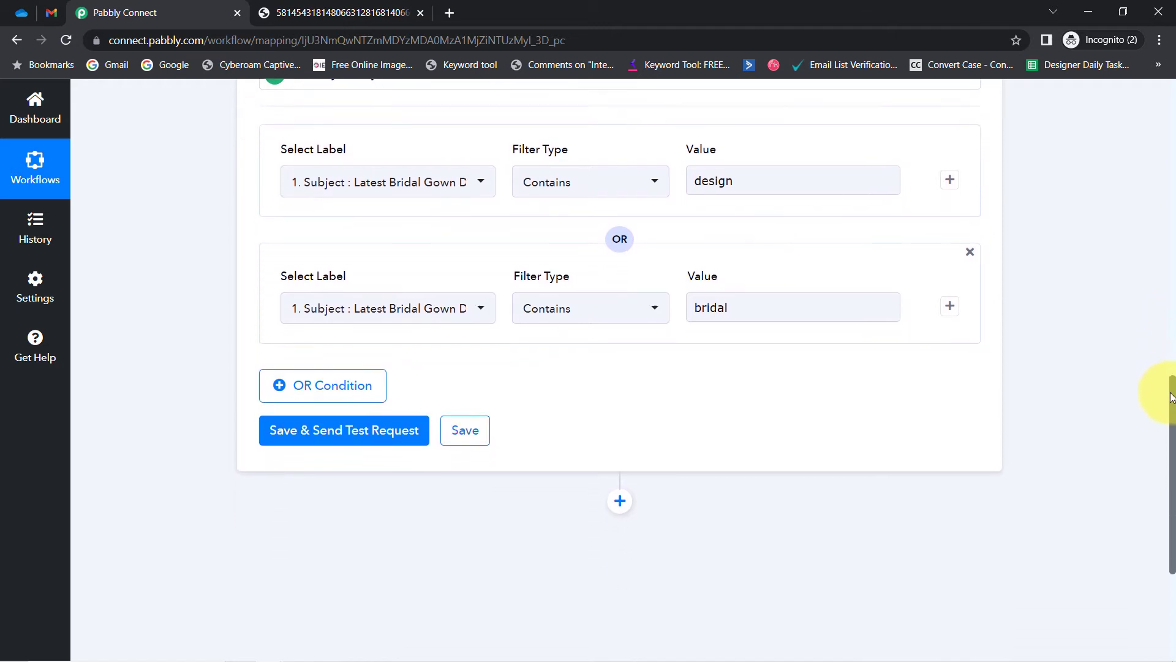
scroll(1171, 397, down, 1)
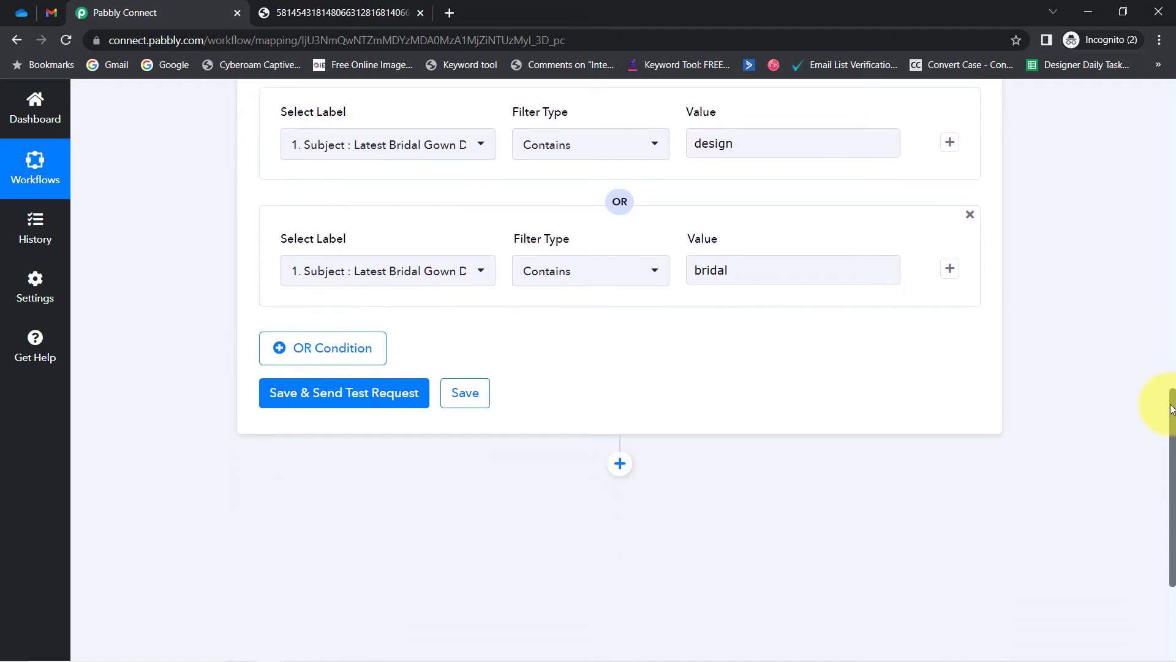
click(293, 346)
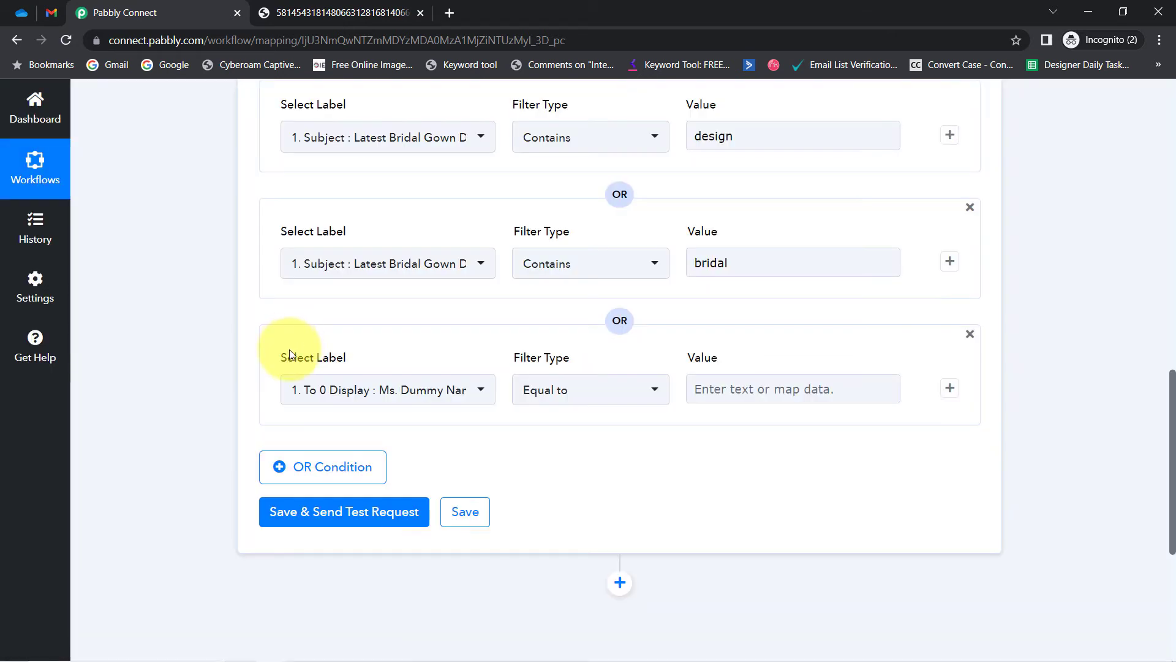
click(377, 402)
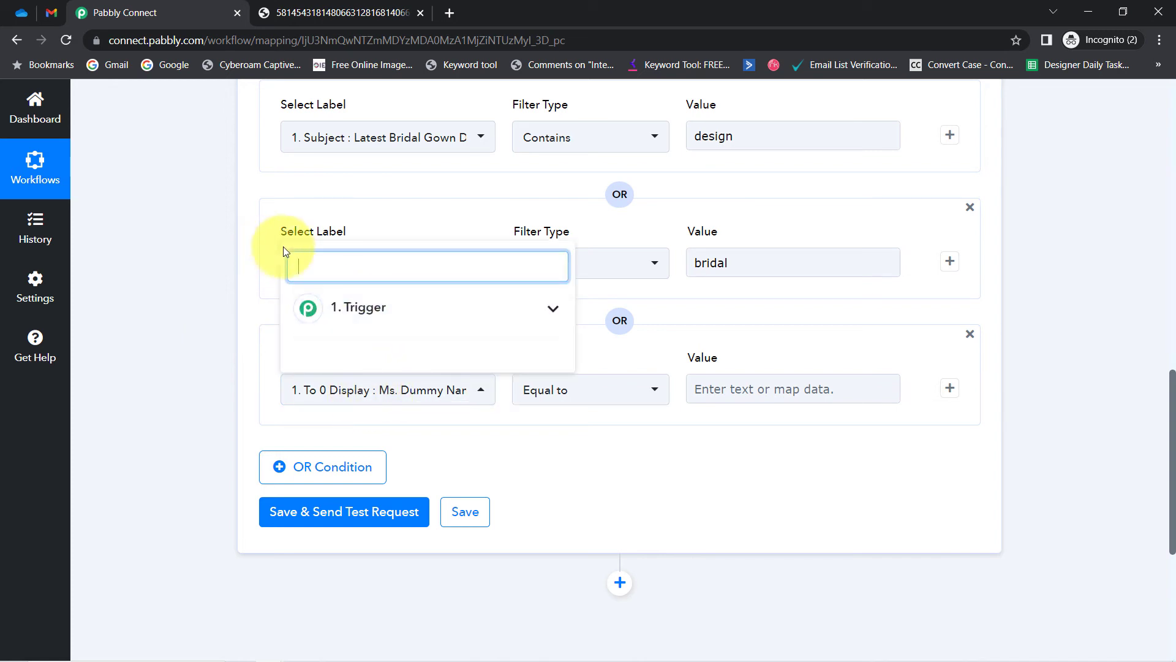
click(361, 313)
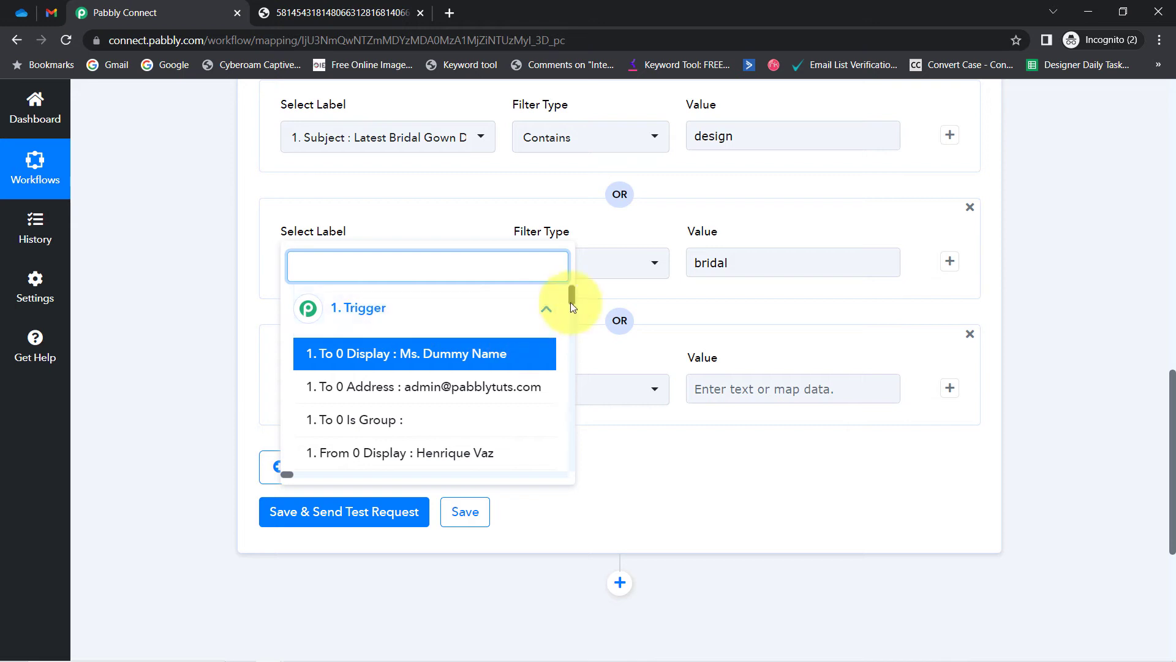
text(body)
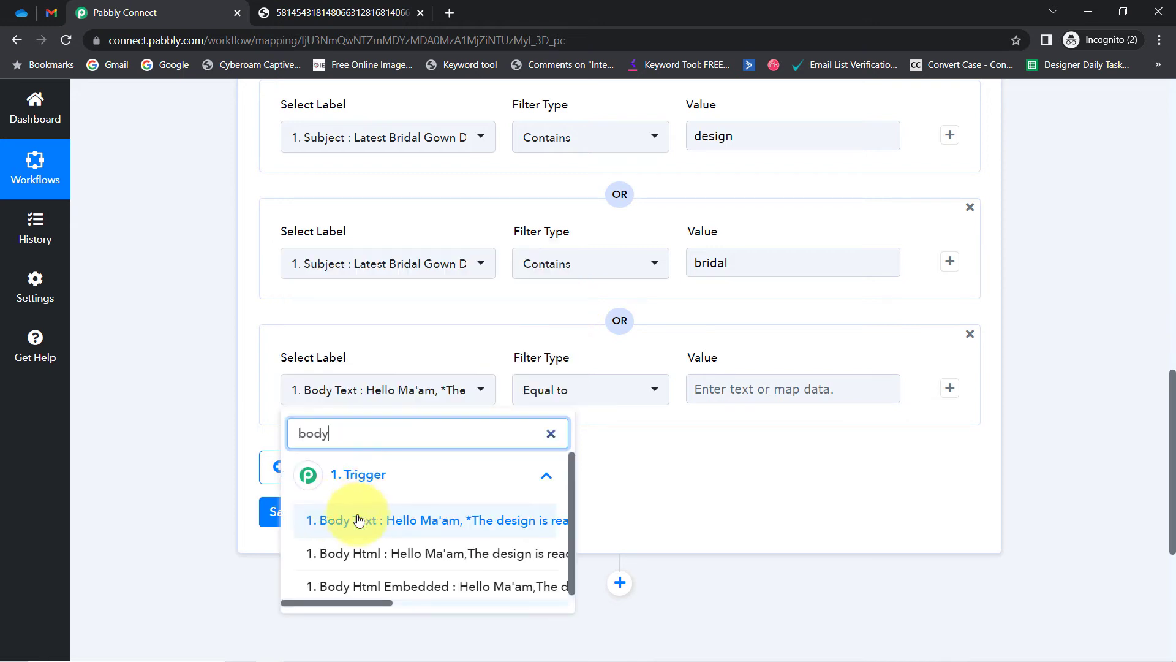
click(359, 520)
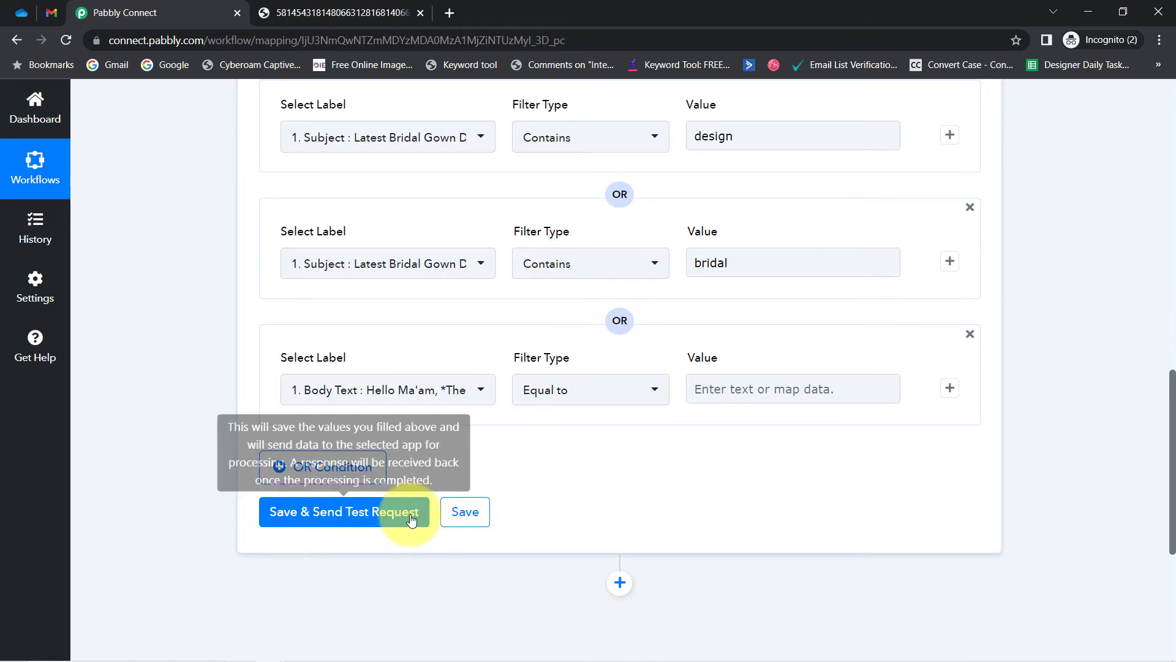
click(585, 391)
click(540, 246)
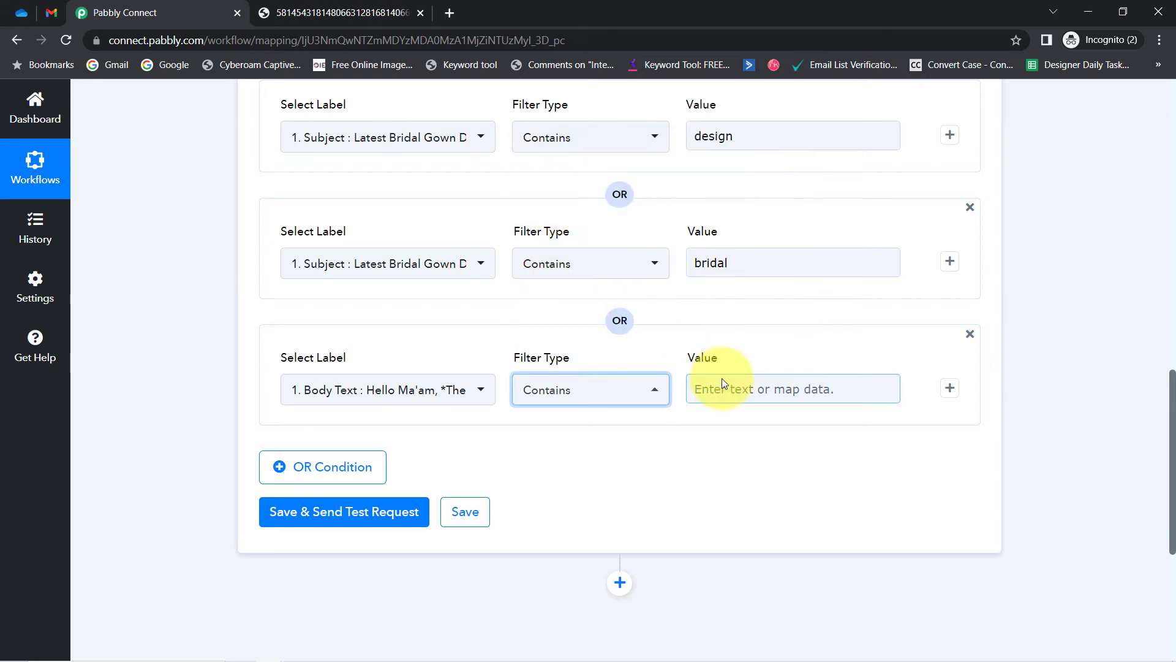
click(727, 388)
text(design)
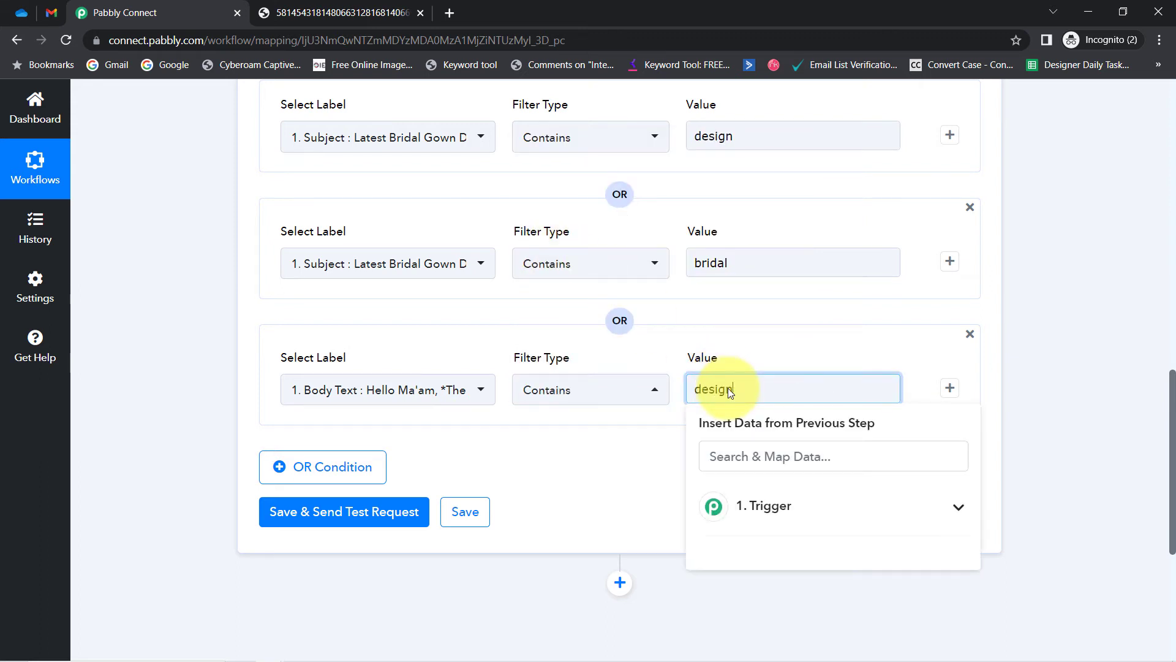
Add a fourth OR condition to the filter, requiring that the trigger's Body Text label Contains "bridal".
click(289, 467)
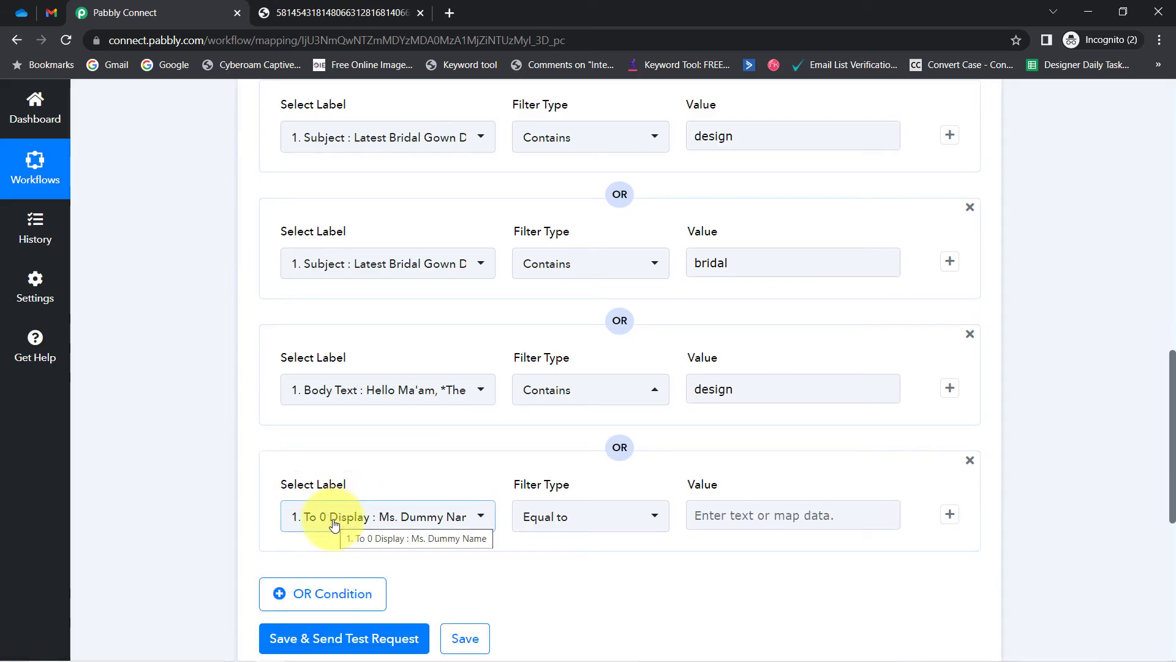
drag(1171, 371, 1172, 423)
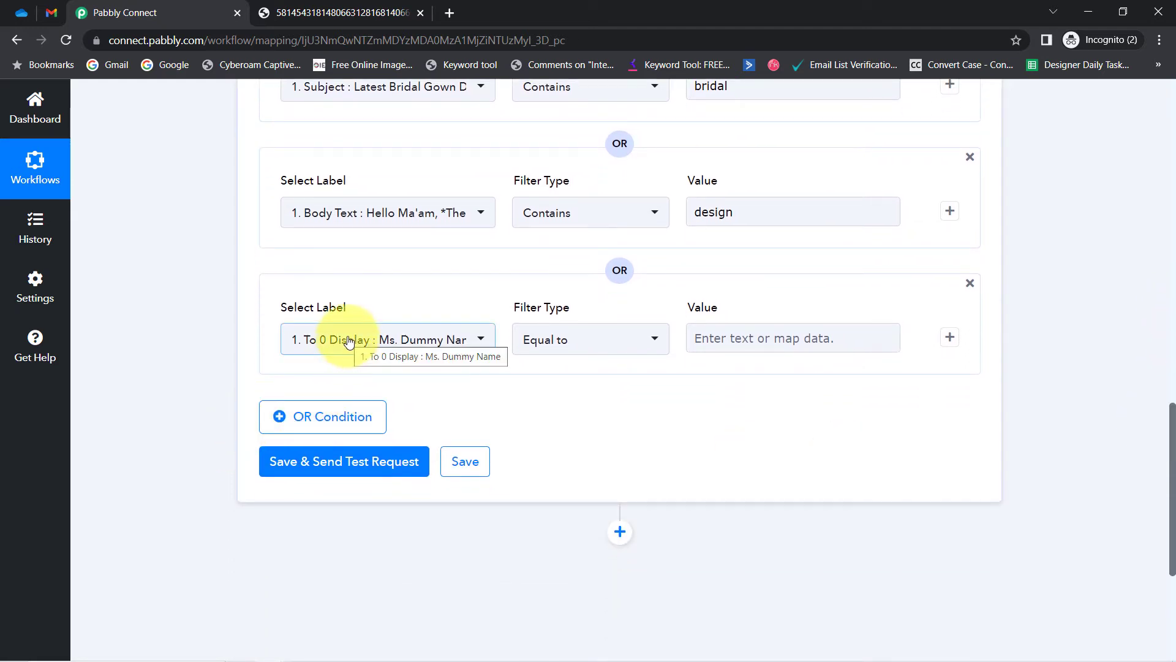
click(399, 339)
click(412, 423)
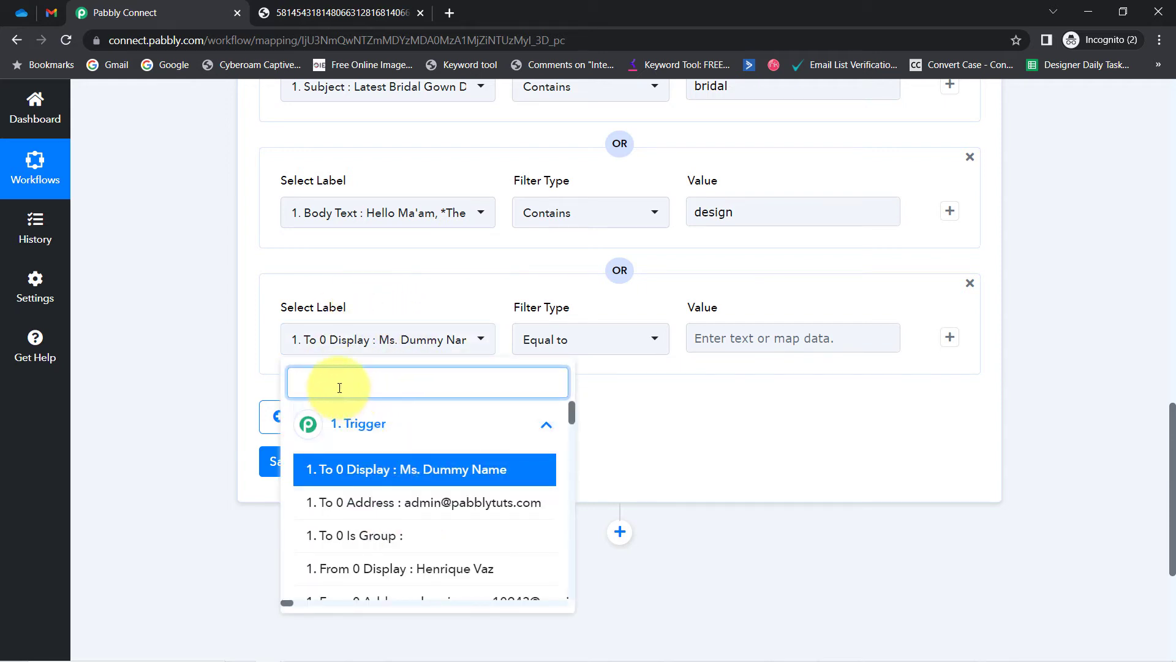
text(body)
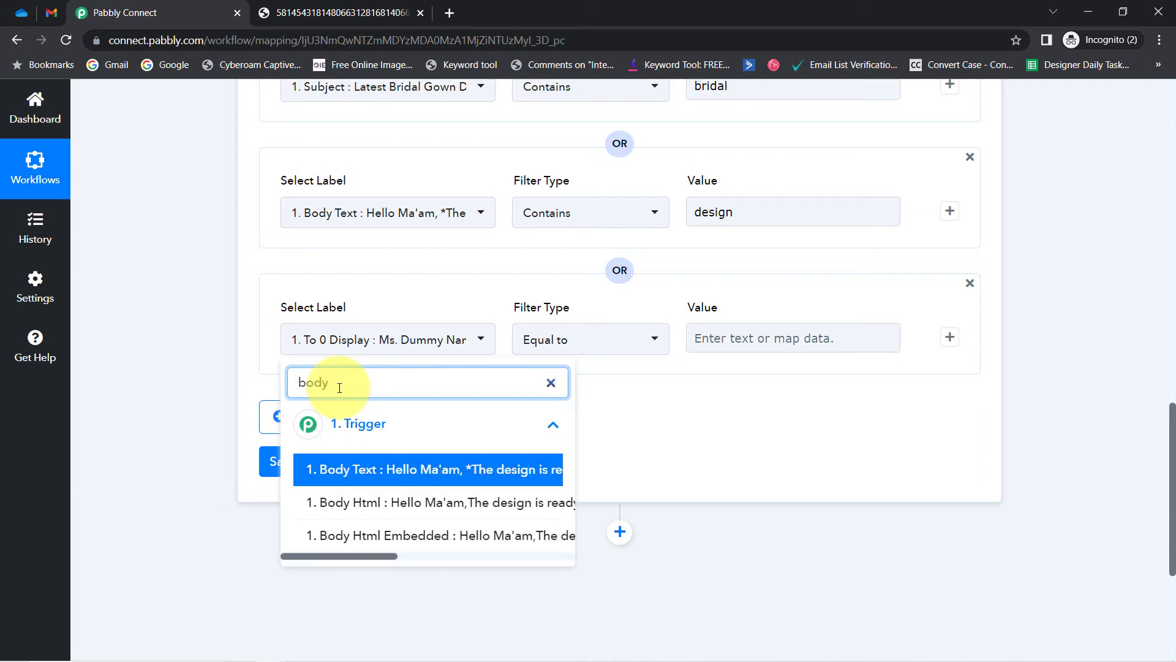
click(333, 470)
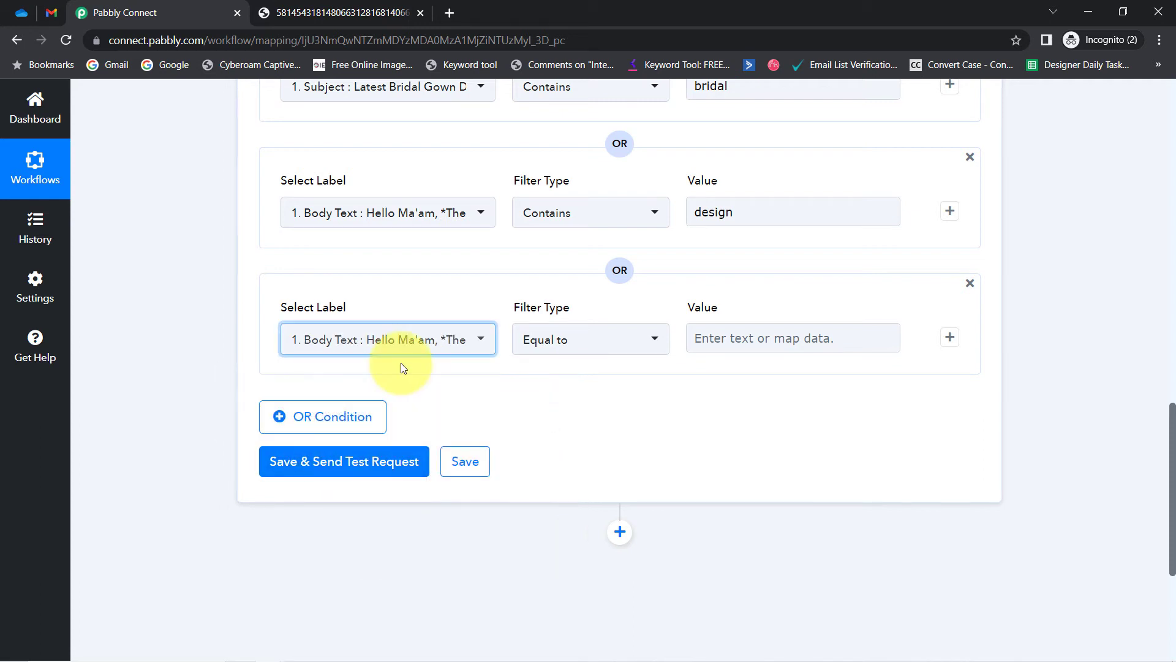
click(540, 338)
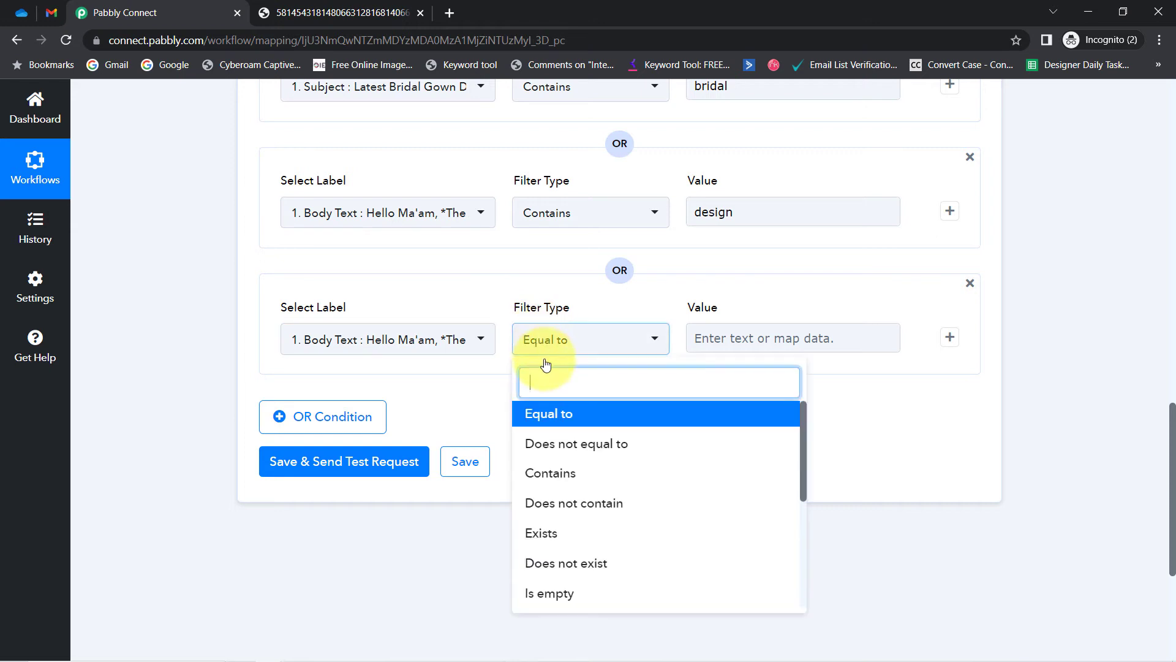
click(582, 473)
click(704, 343)
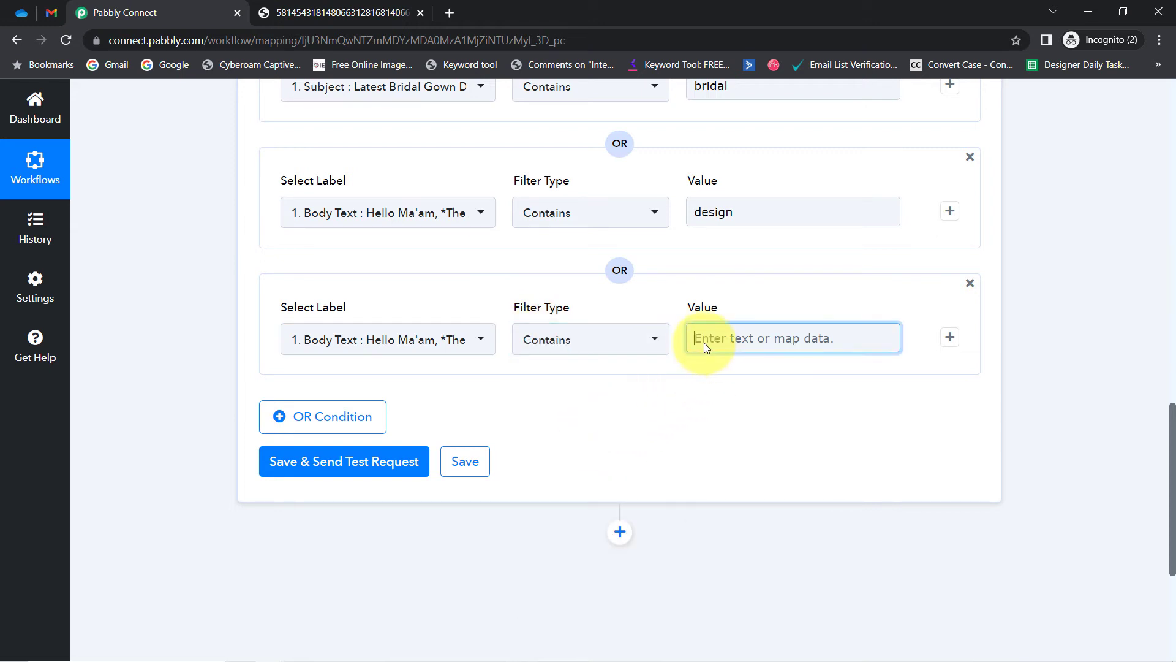
text(bridal)
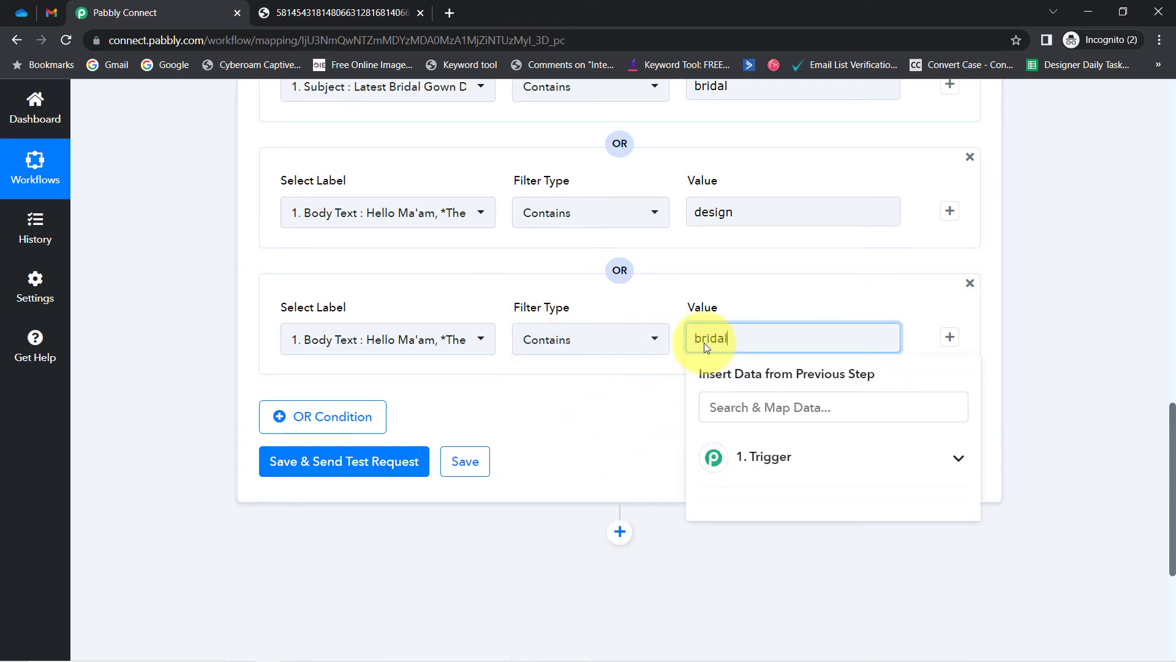
Add a fifth OR condition, searching its trigger labels for "from", and save the filter with a test request.
click(306, 427)
click(347, 465)
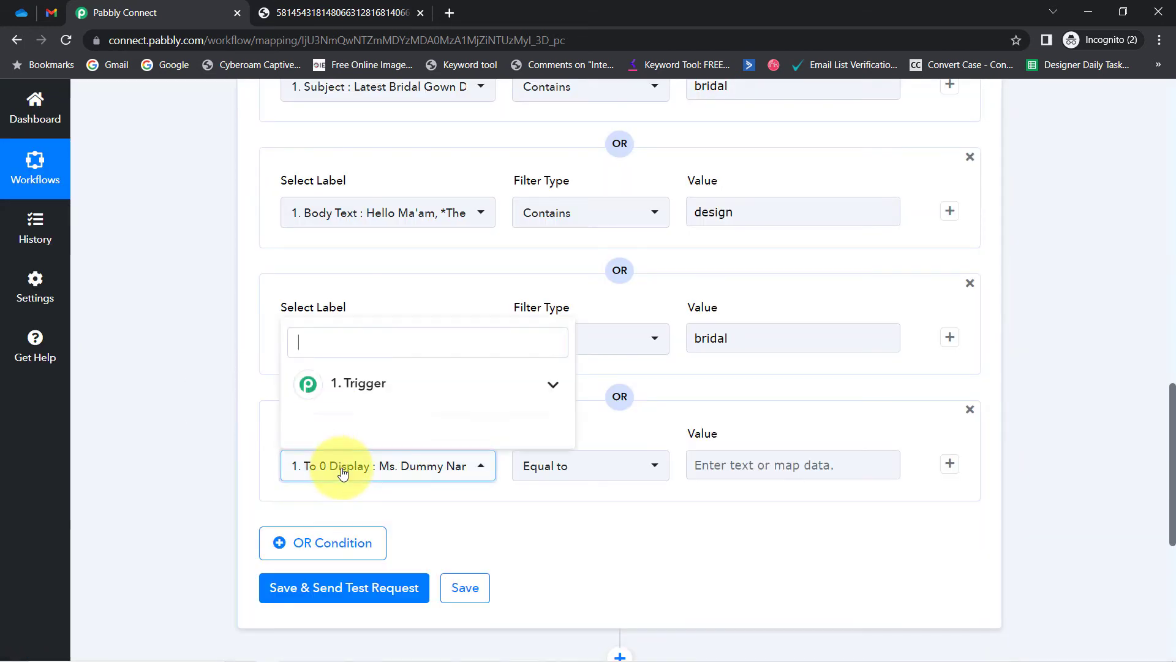
click(344, 382)
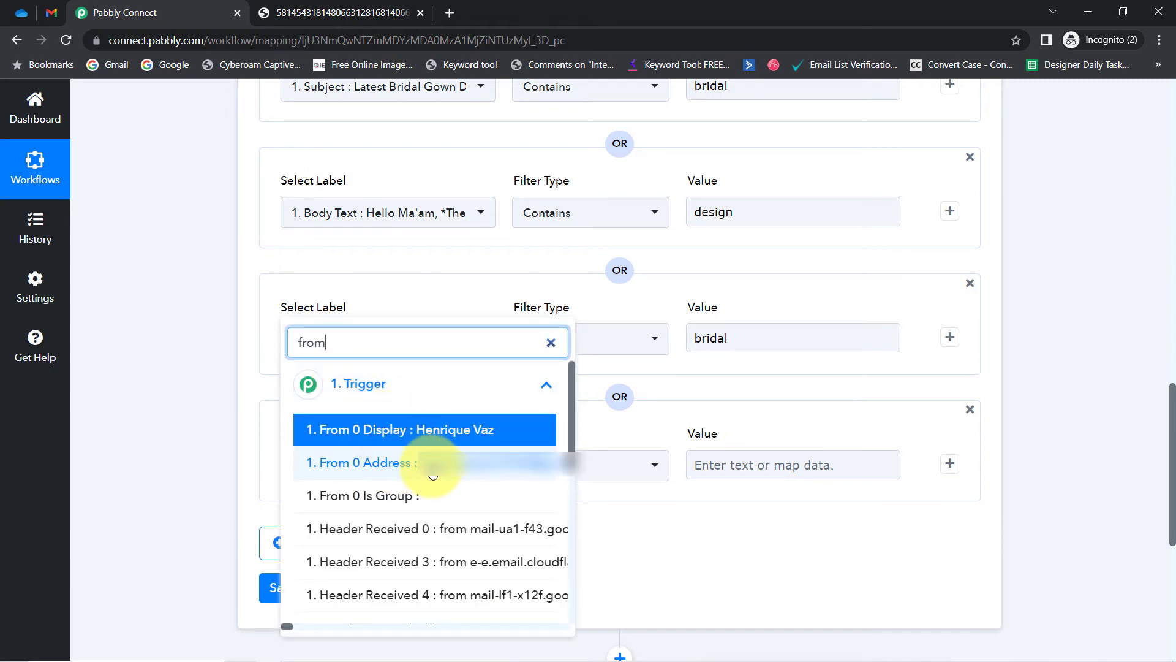
click(386, 487)
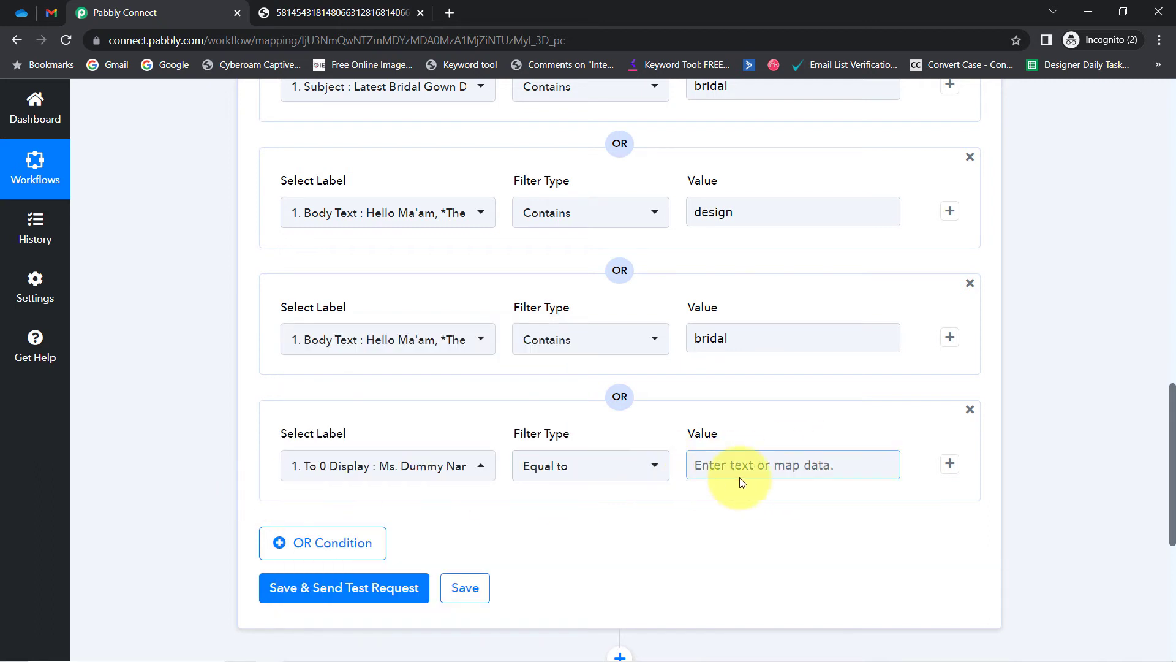
click(294, 592)
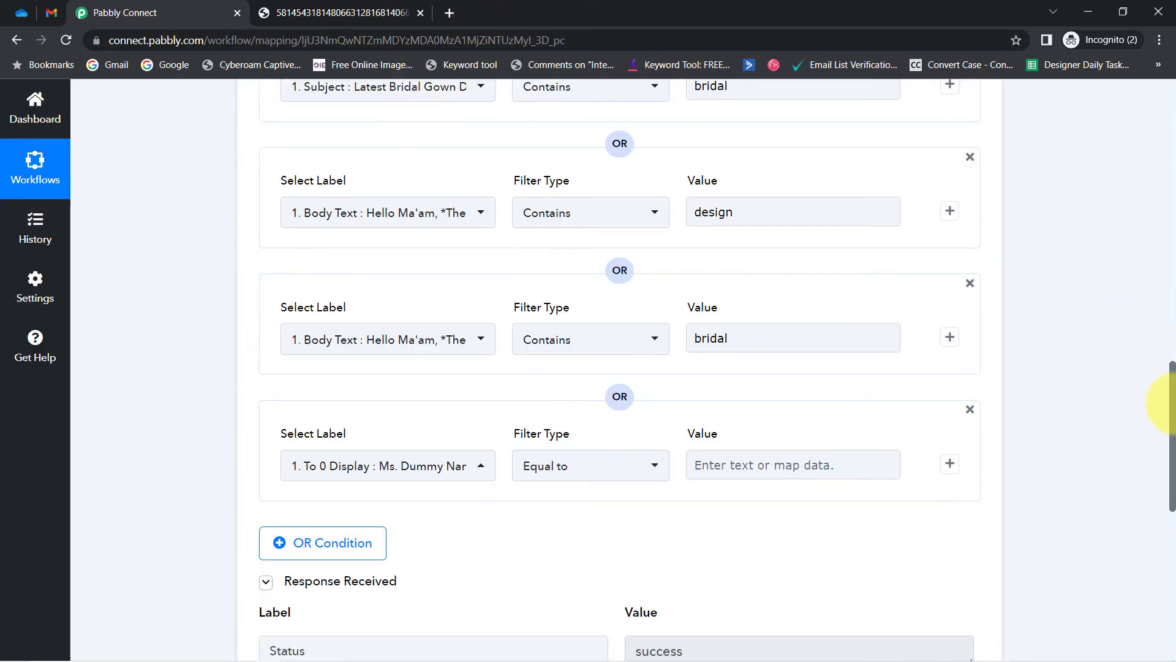
Remove the incomplete To 0 Display condition from the filter and save the filter with a test request.
drag(1173, 397, 1157, 473)
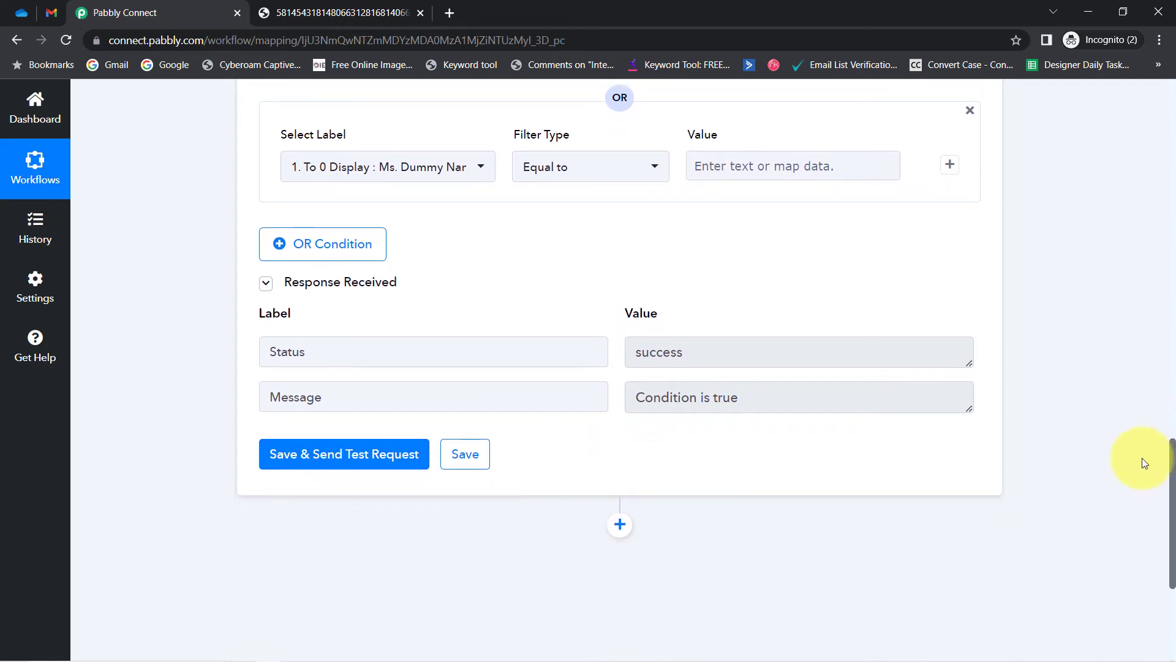
drag(746, 397, 604, 397)
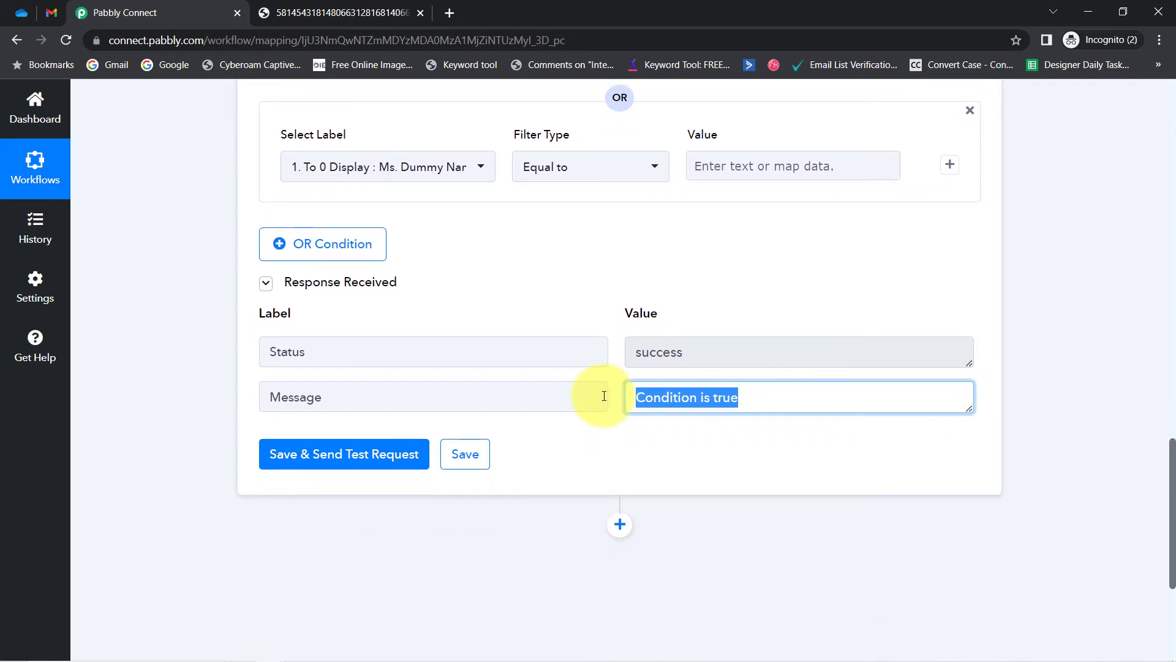
click(700, 360)
drag(700, 360, 652, 358)
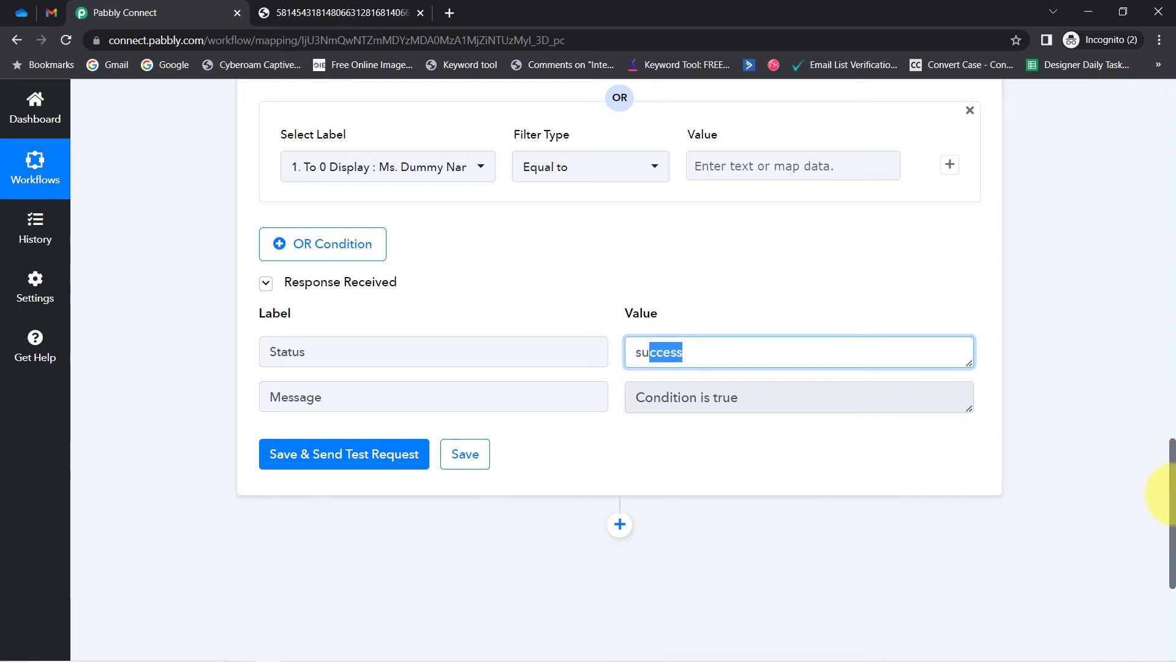
drag(1168, 480, 1160, 429)
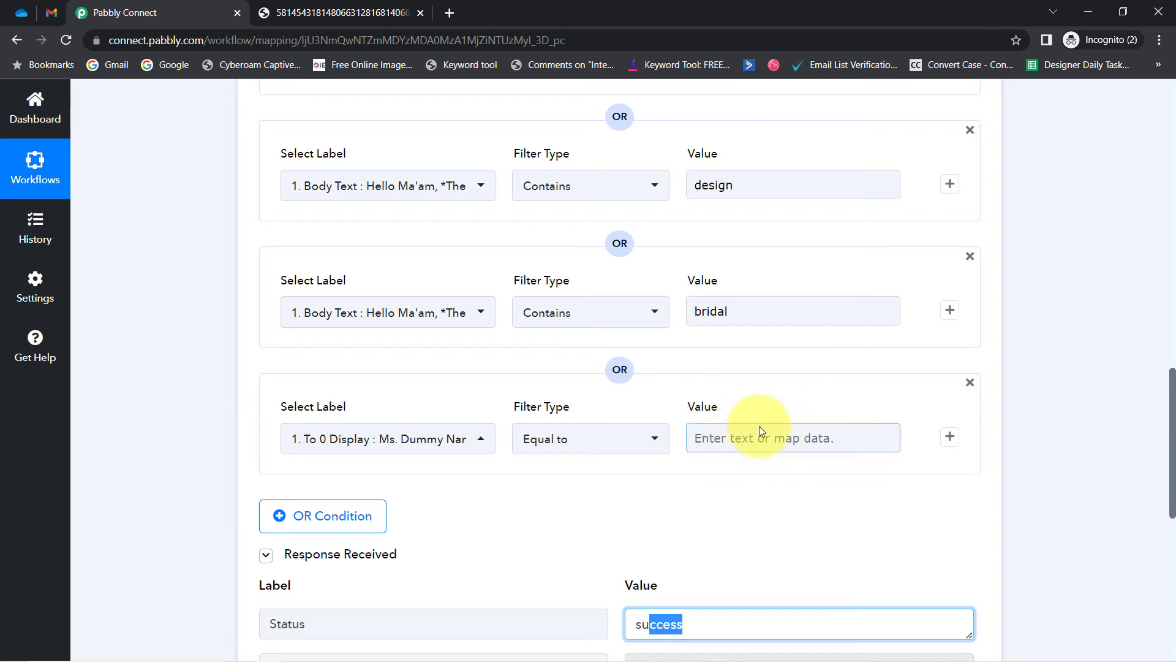
click(969, 382)
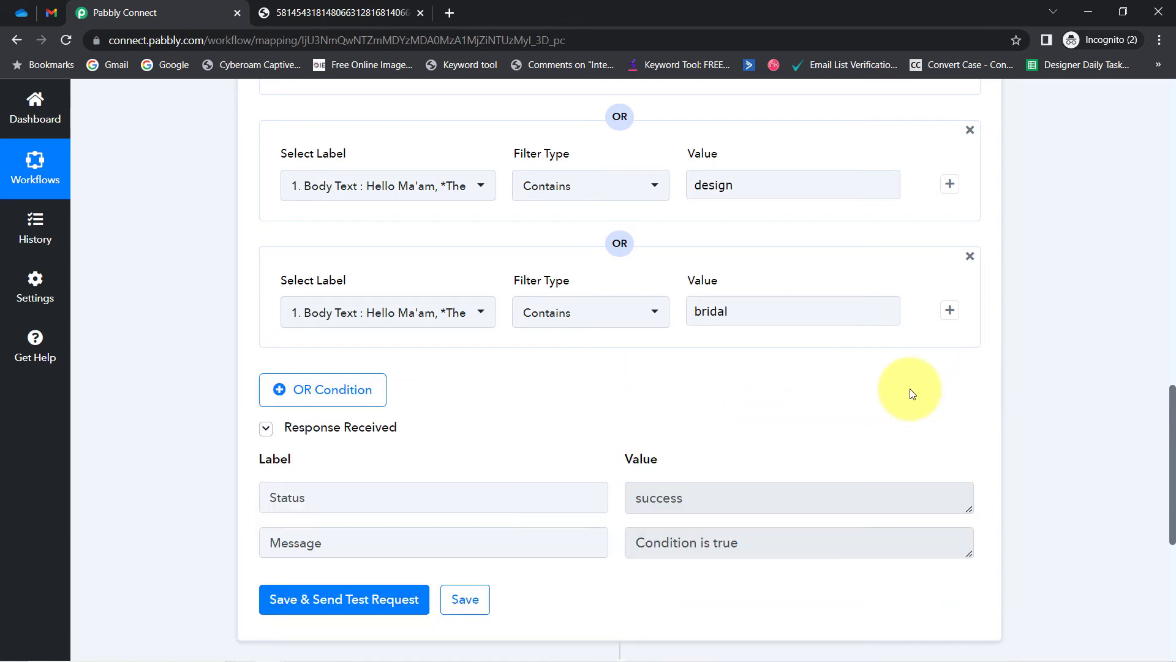
click(351, 593)
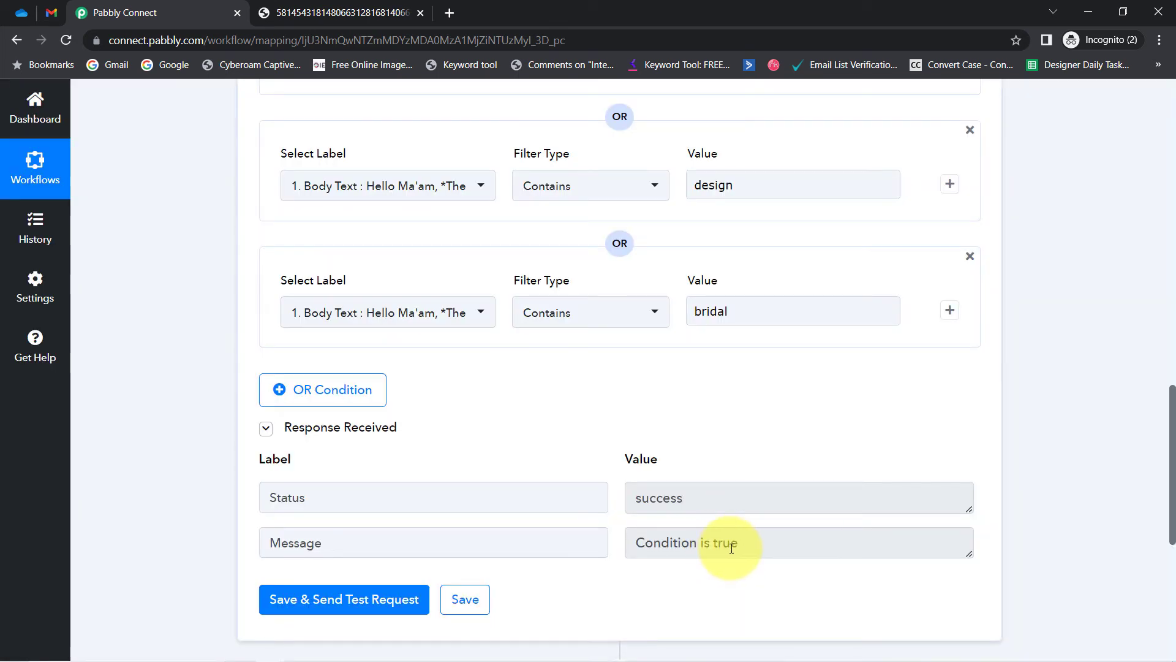
Add a Microsoft OneDrive action after the filter with the Upload File event and open its account connection settings.
drag(1171, 434, 1155, 399)
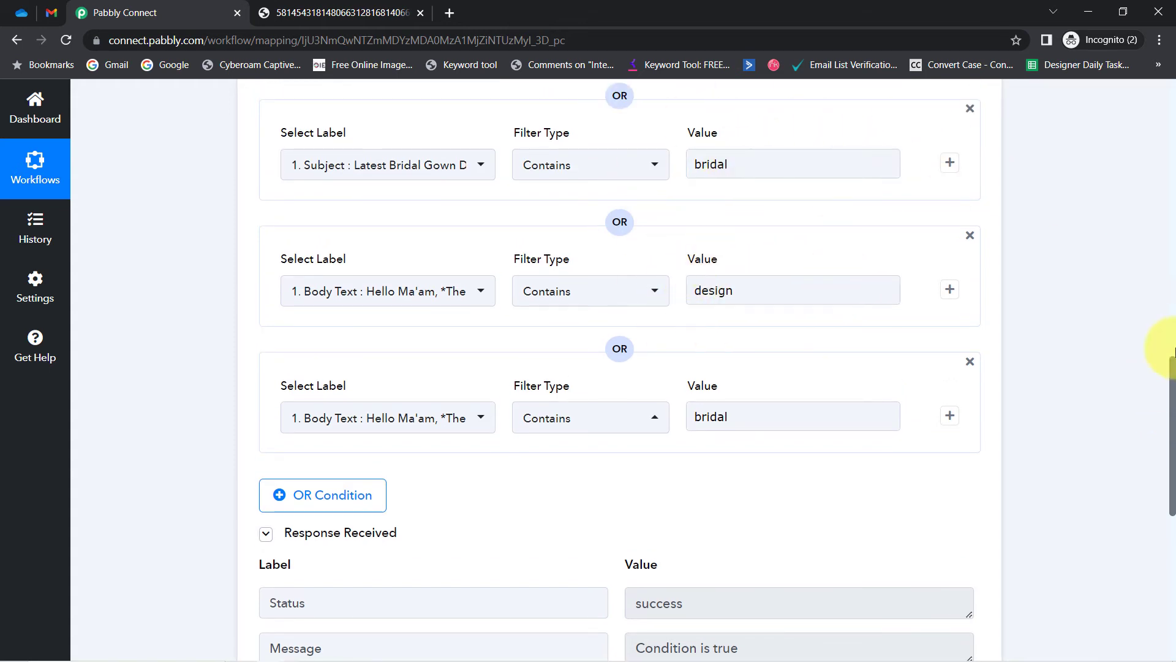
drag(1172, 375, 1164, 464)
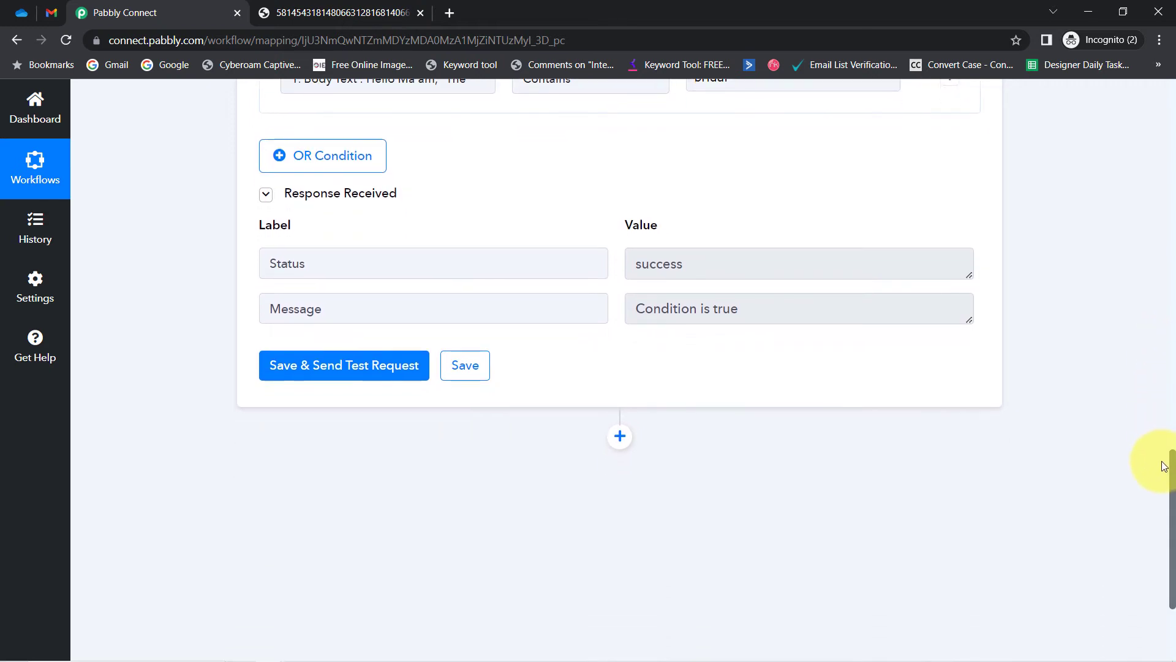
drag(1164, 465, 1163, 520)
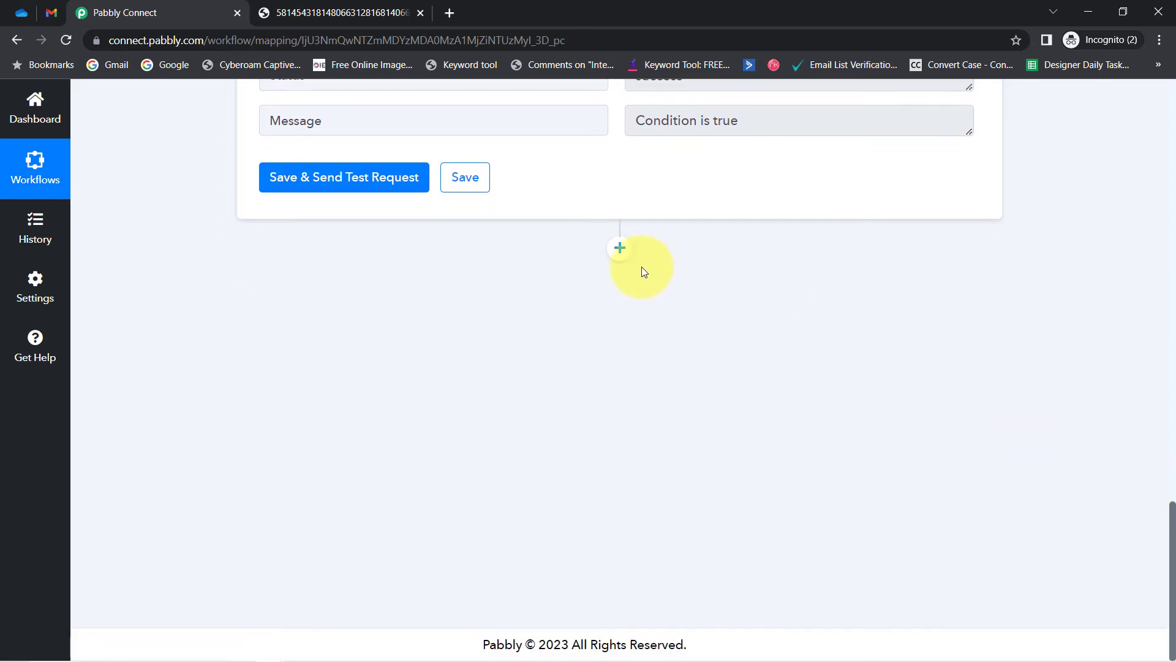
click(618, 250)
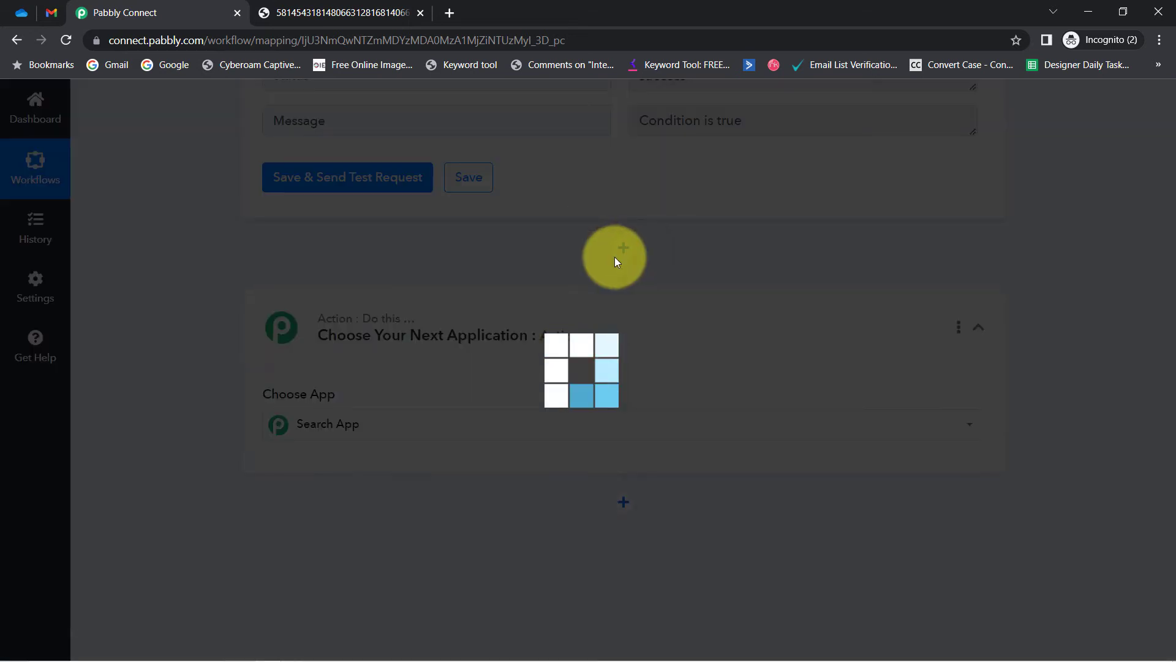
click(337, 425)
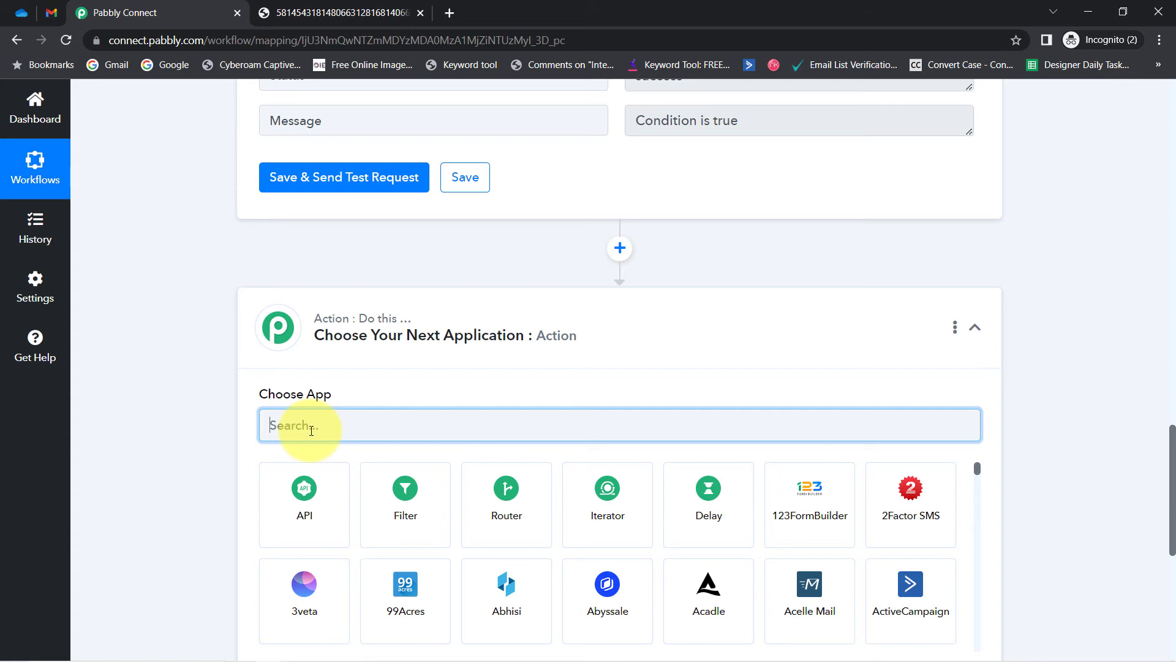
text(onedr)
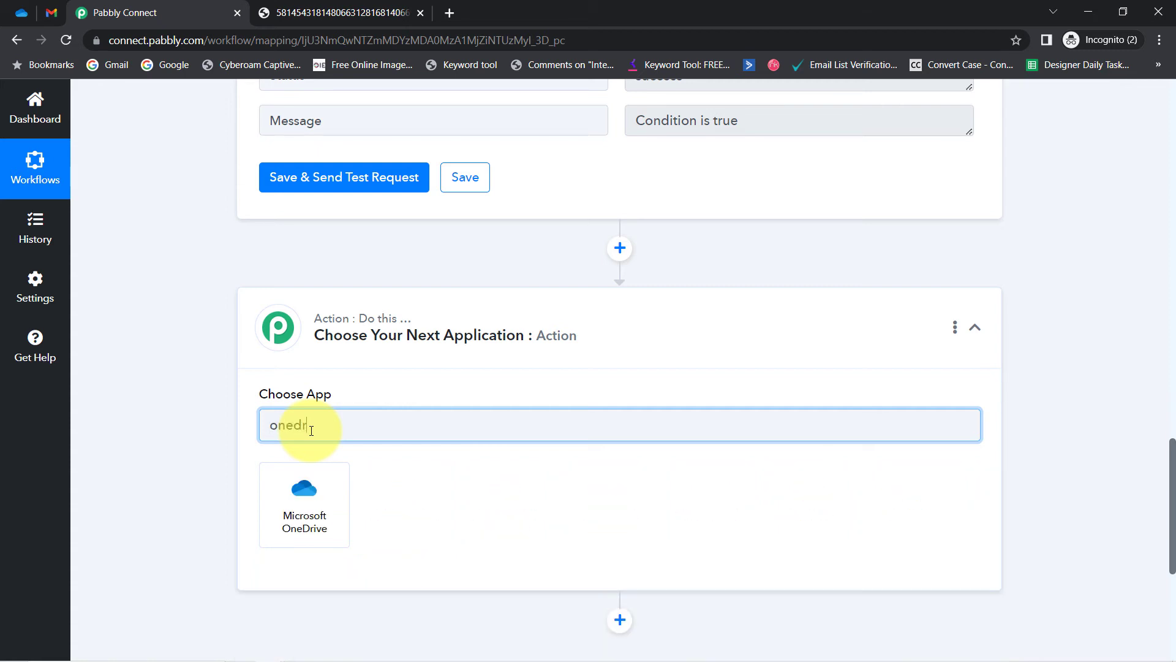
click(306, 496)
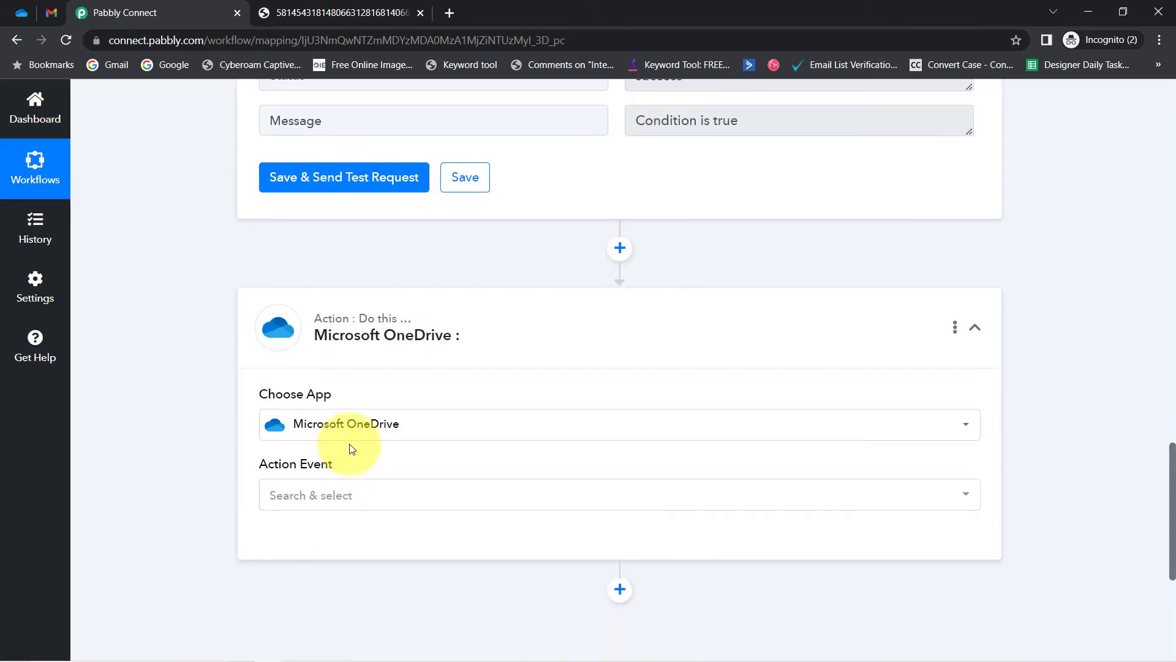
click(300, 504)
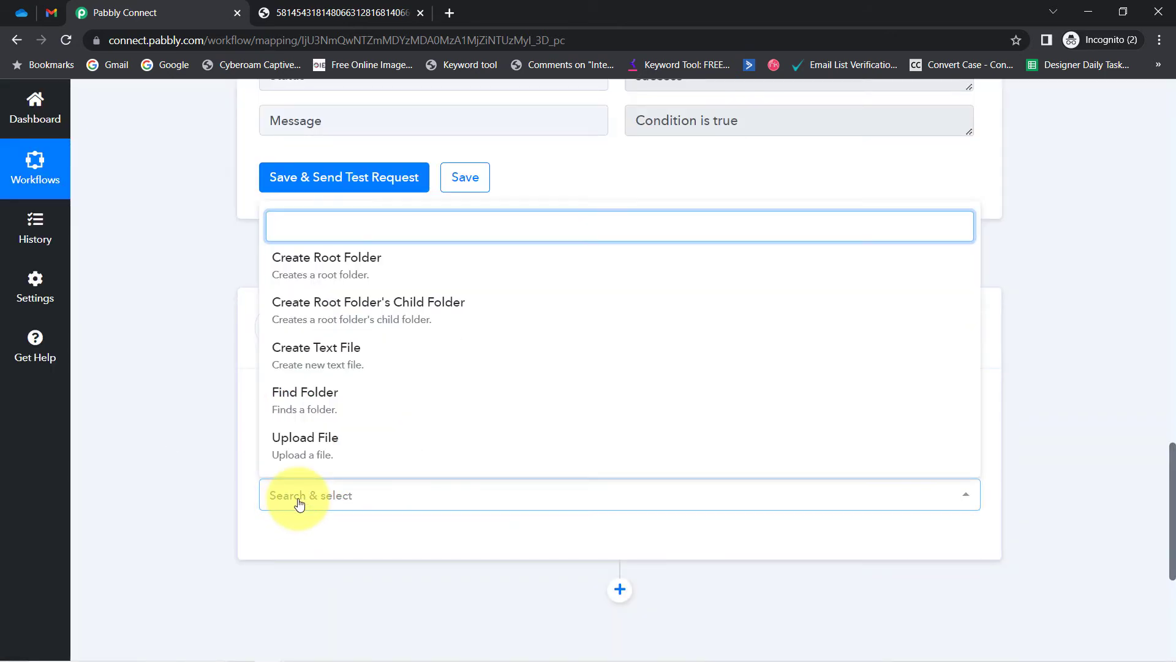
click(236, 489)
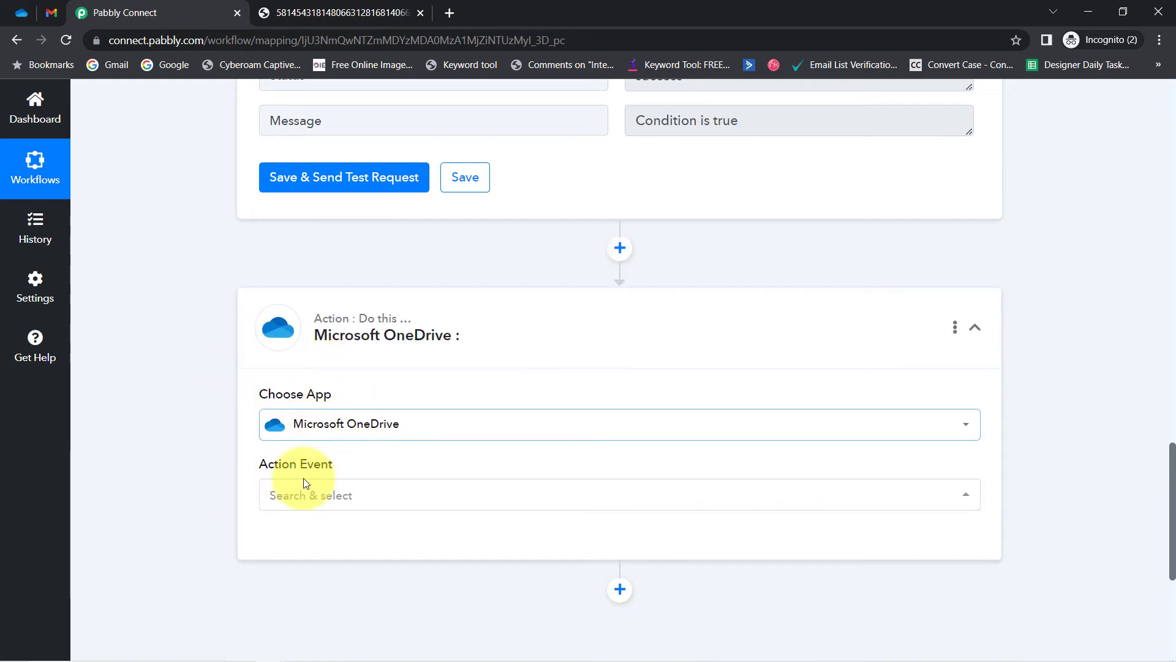
click(302, 496)
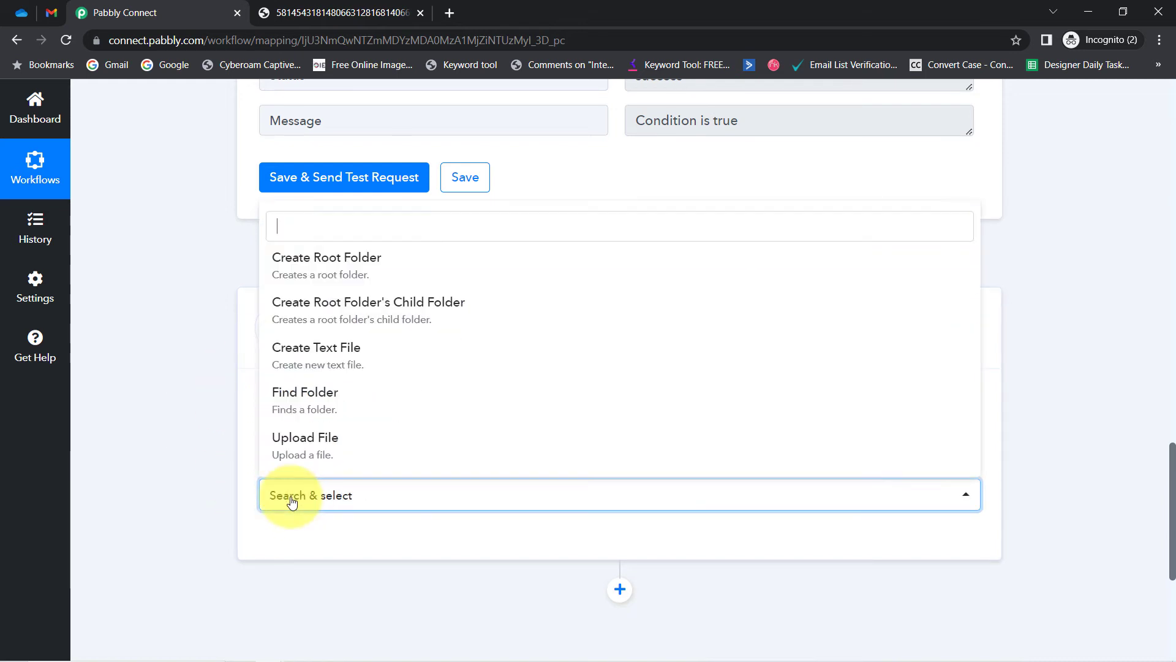
click(298, 459)
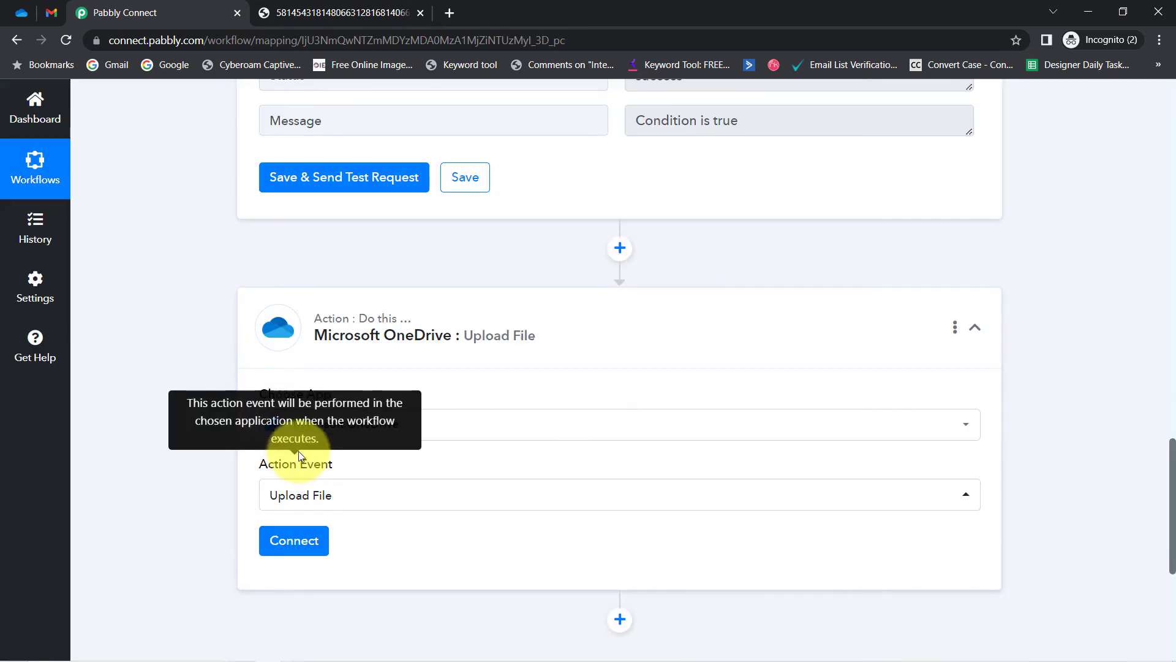
click(289, 544)
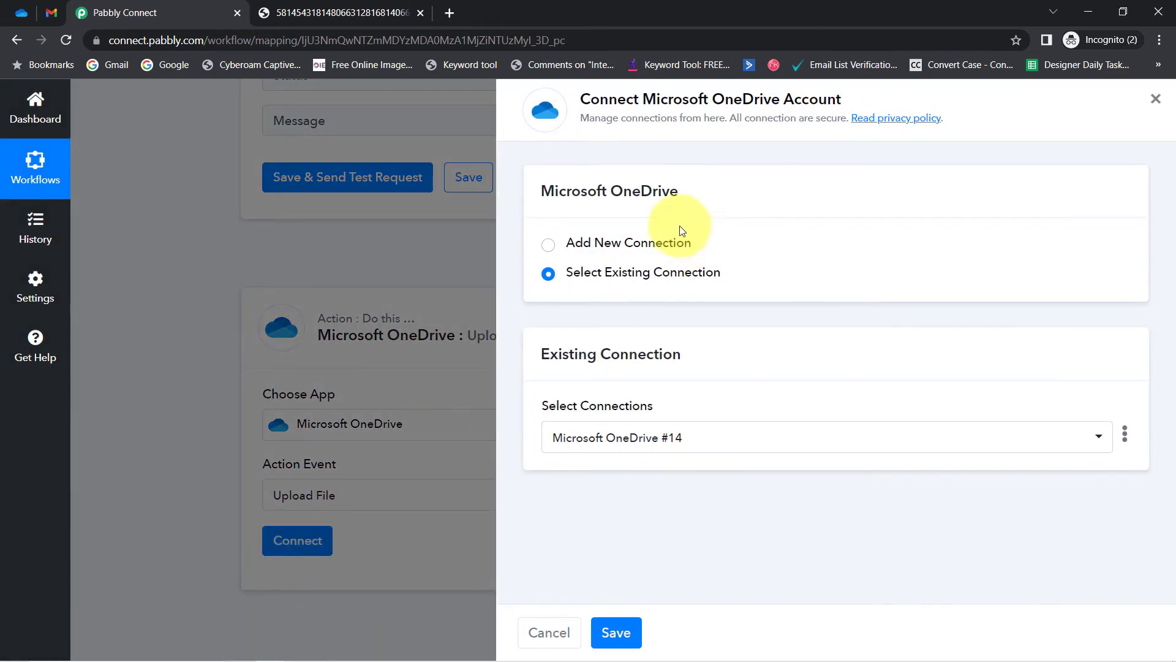
click(651, 245)
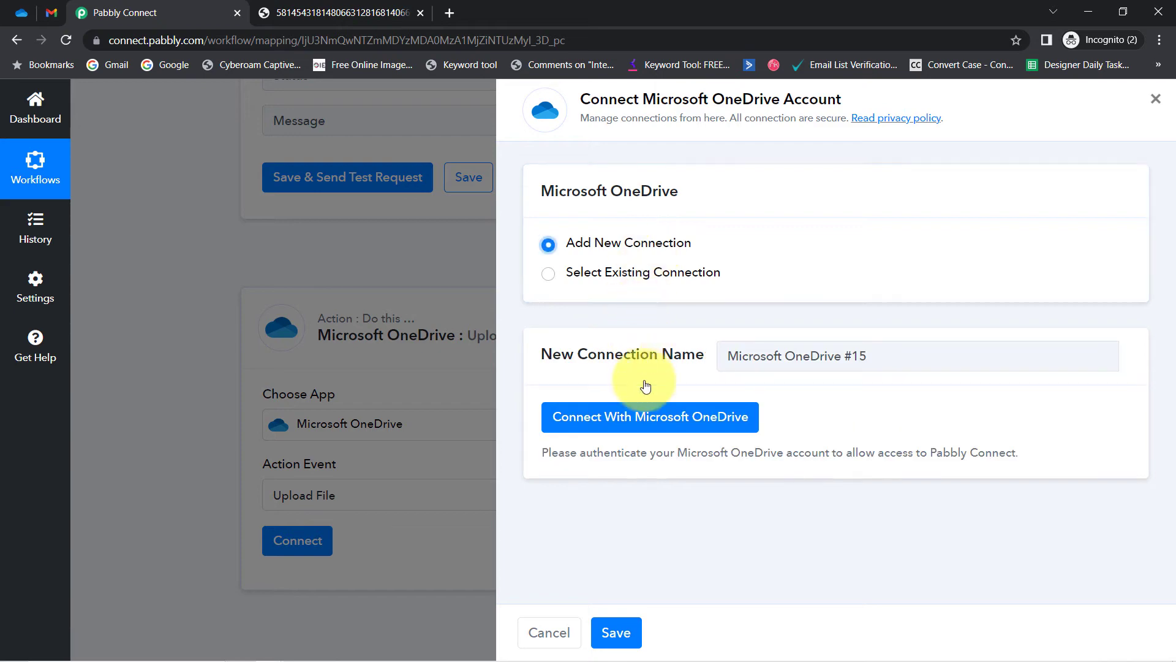
click(629, 422)
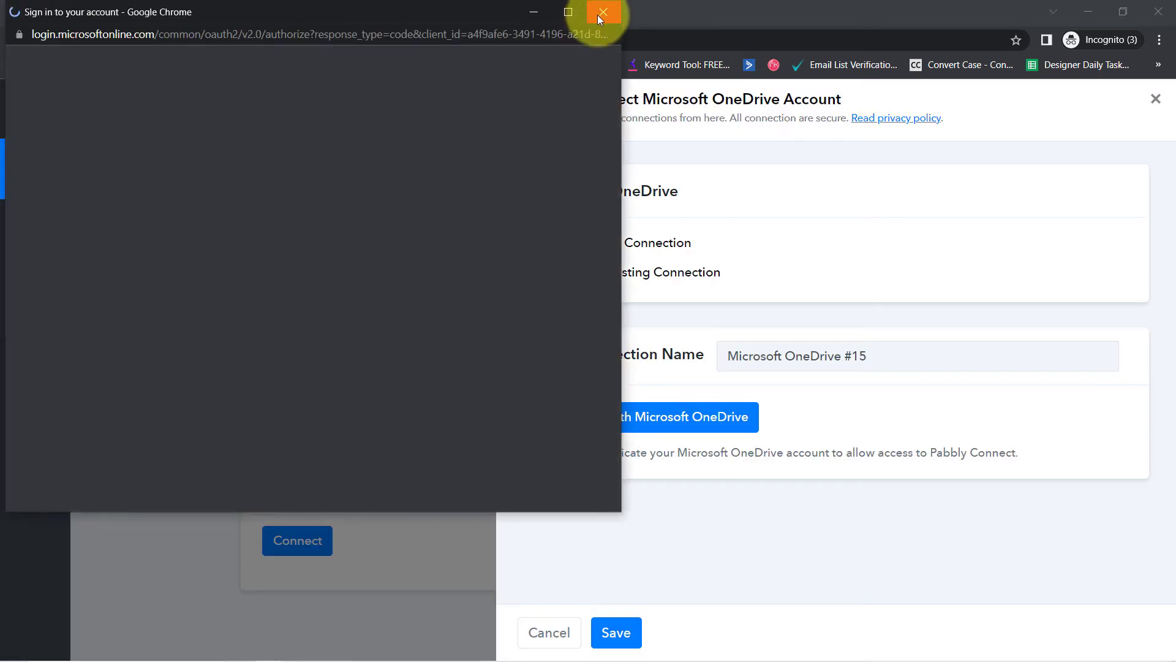
click(601, 19)
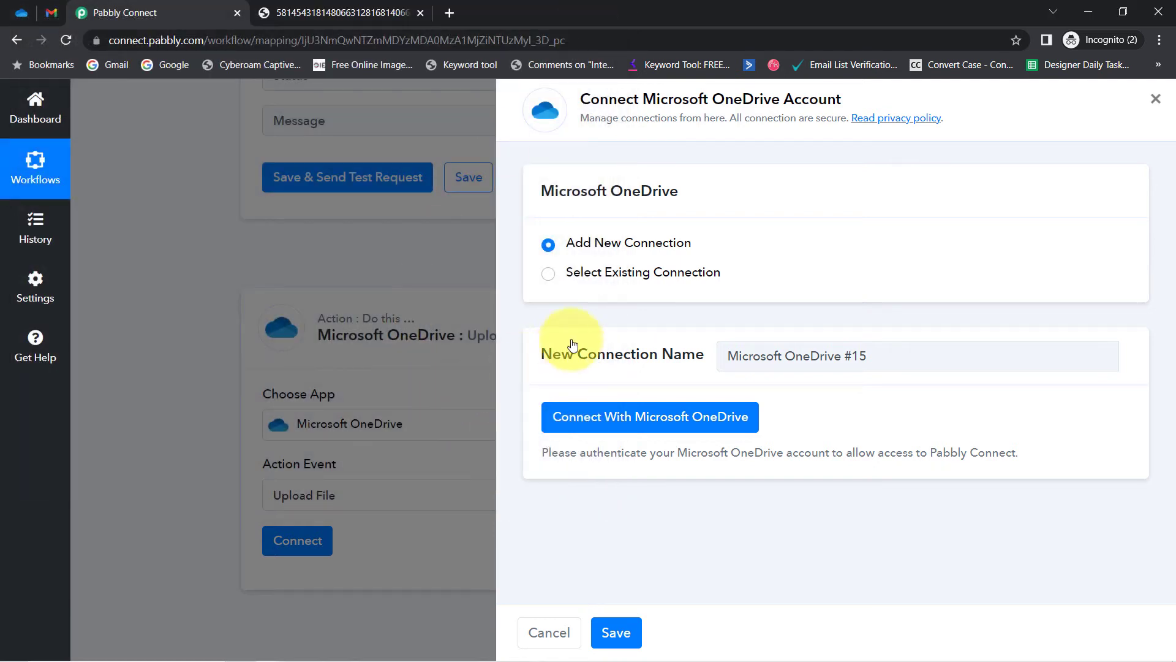
Connect the OneDrive action through the existing connection Microsoft OneDrive #14 and save it.
click(658, 279)
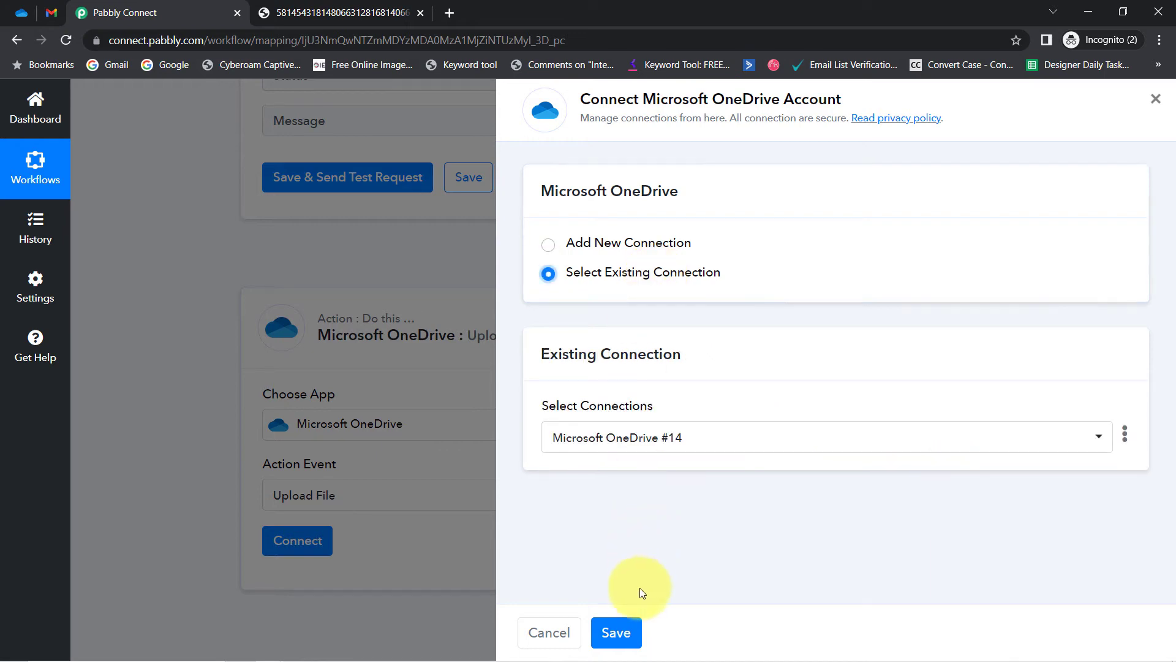
click(614, 636)
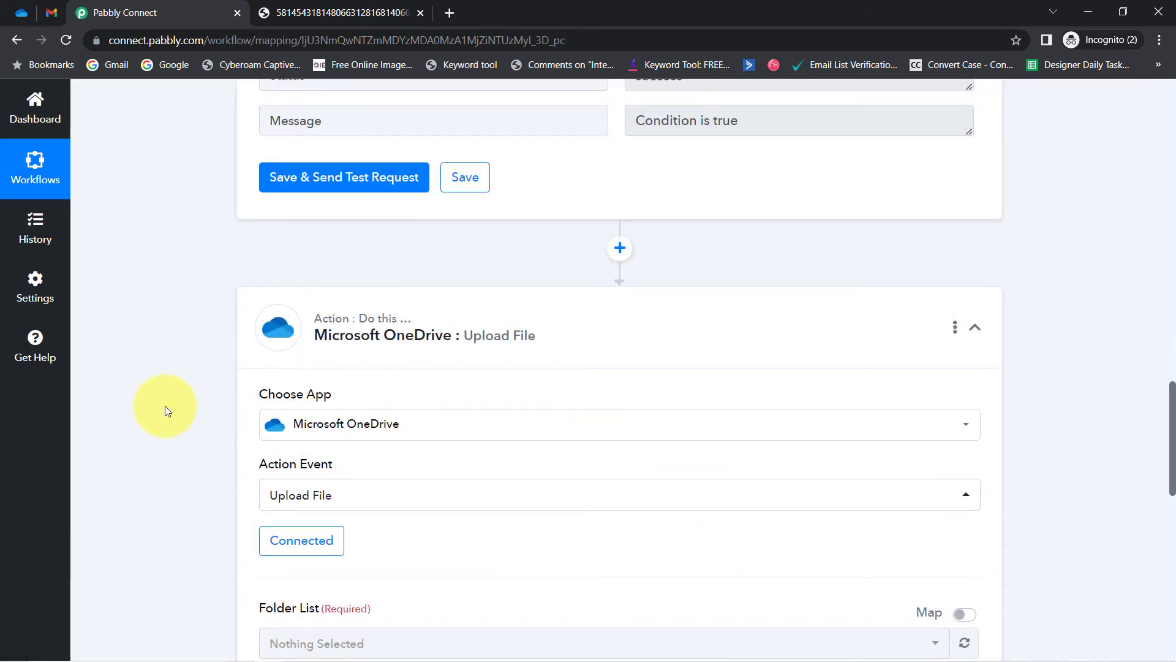
Set the upload's destination folder to All Important Designs & Files.
scroll(165, 410, down, 3)
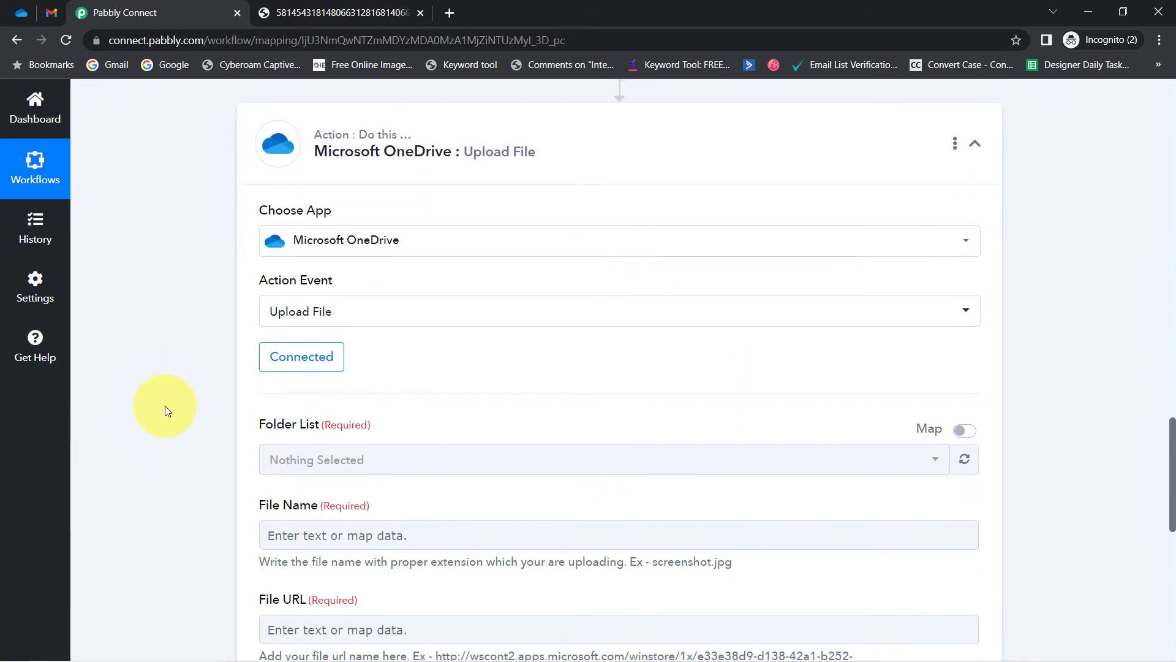
scroll(164, 406, down, 2)
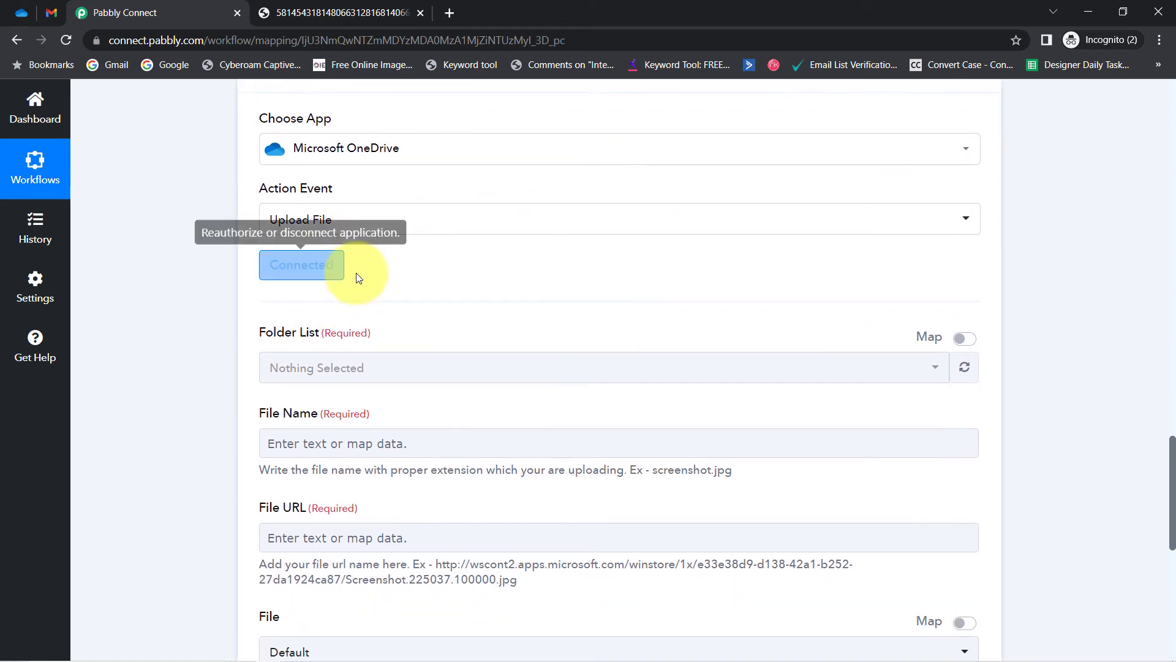
click(319, 378)
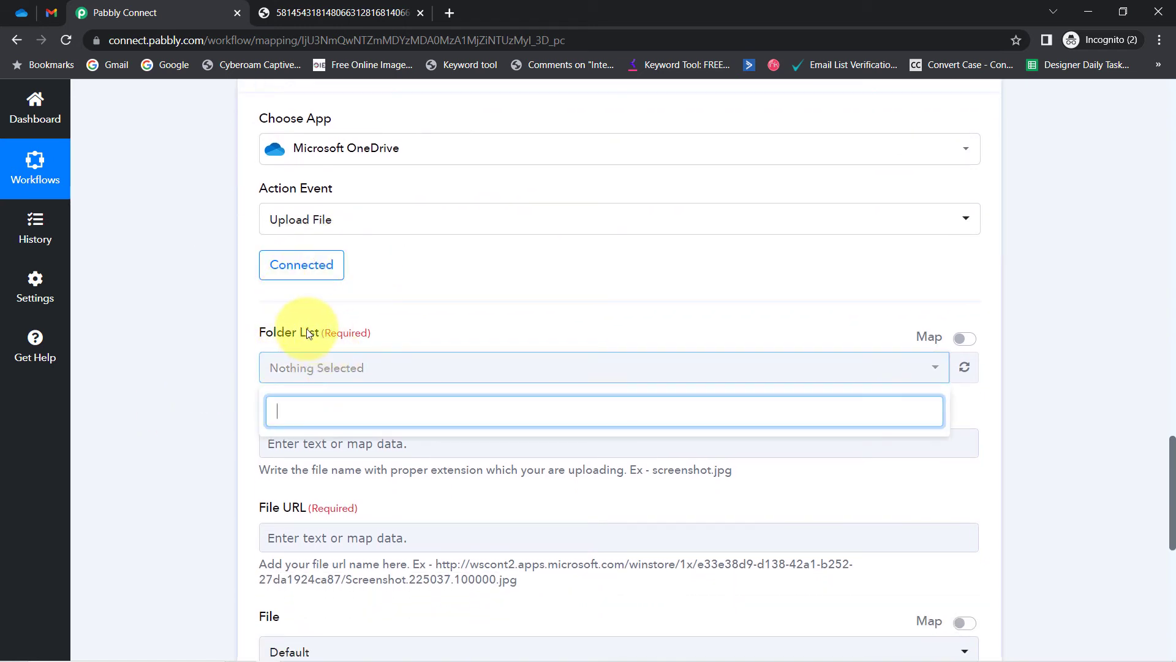
click(171, 349)
click(297, 275)
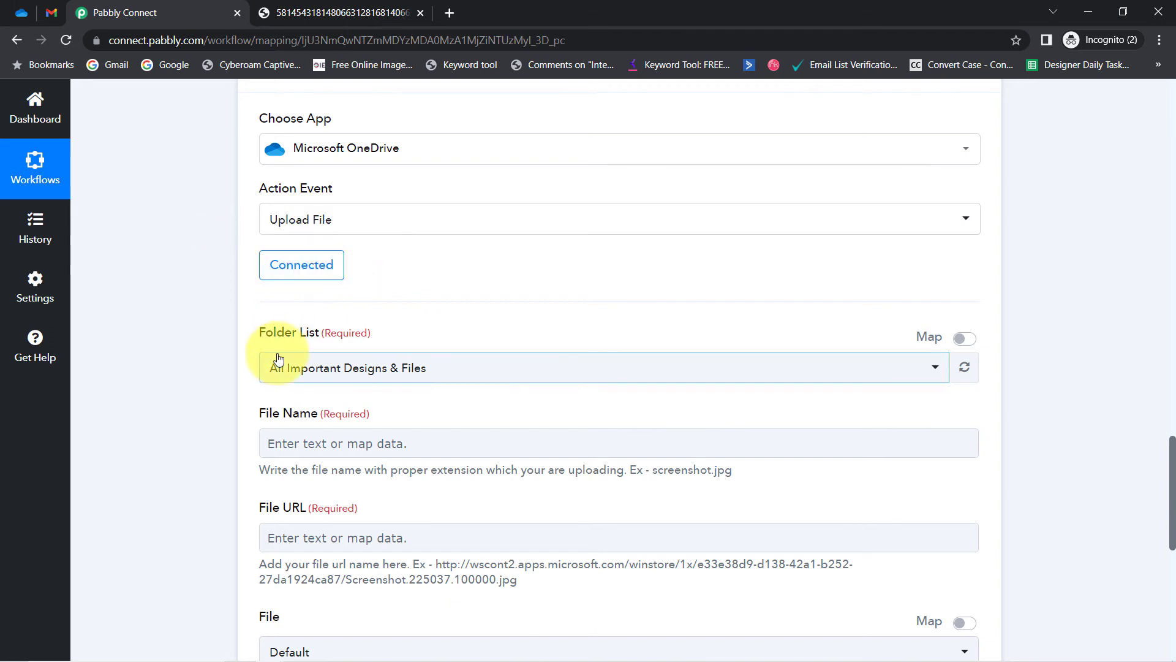
Switch to OneDrive, inspect the All Important Designs & Files folder under My files, and return to the Pabbly Connect workflow.
click(295, 370)
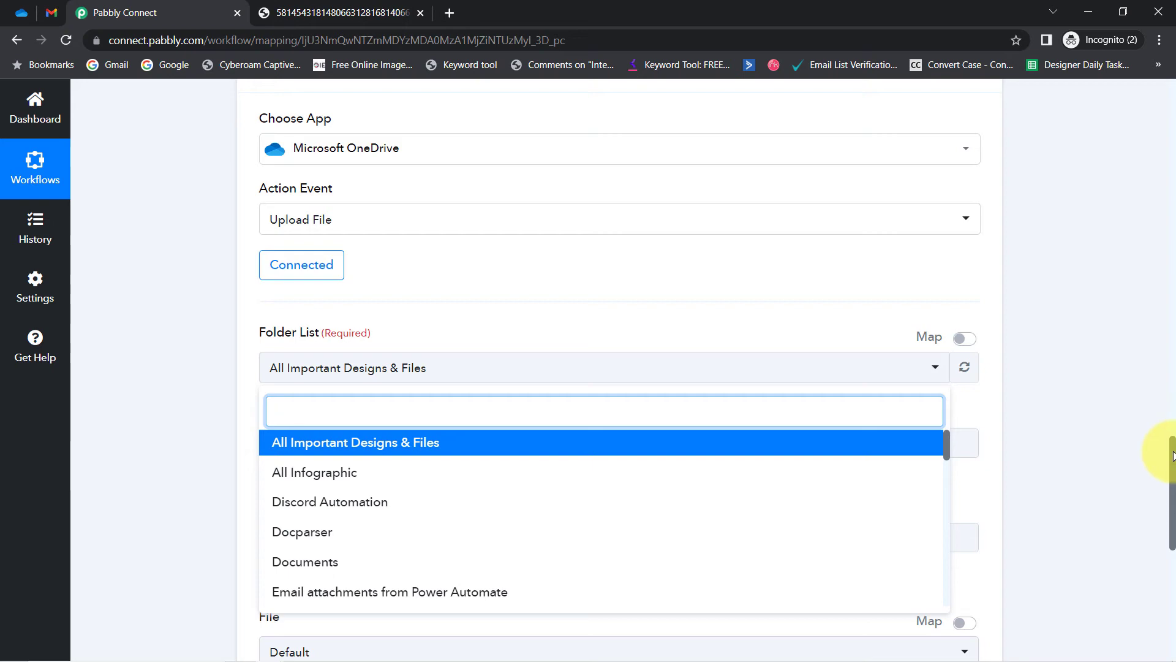
drag(1171, 454, 1166, 481)
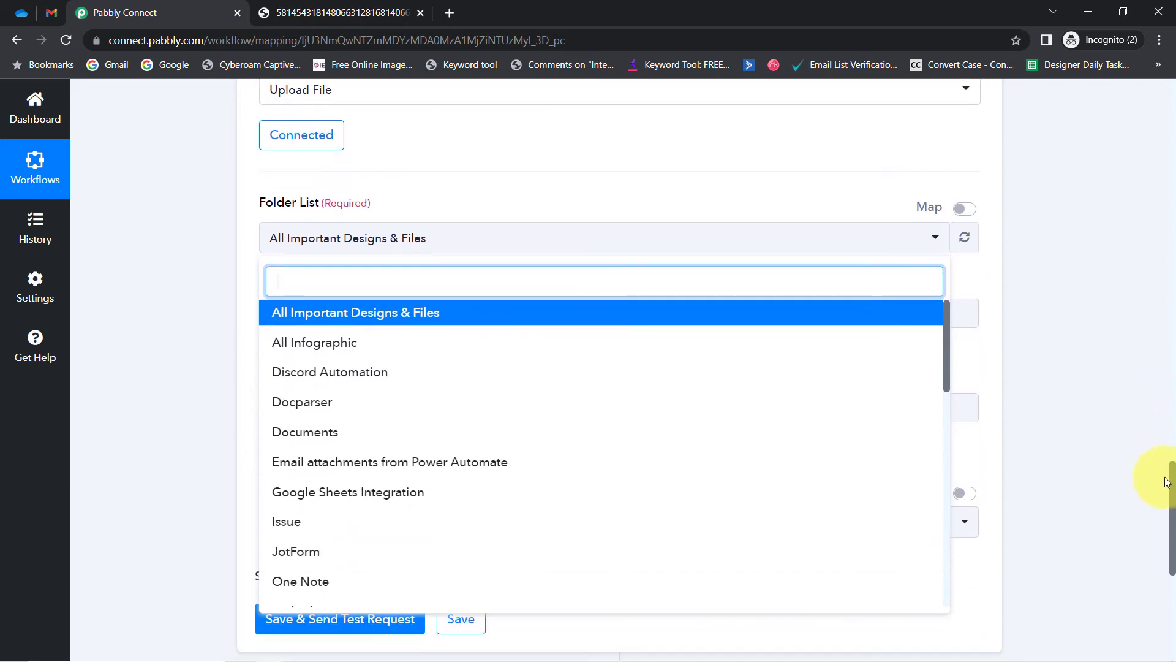
click(410, 13)
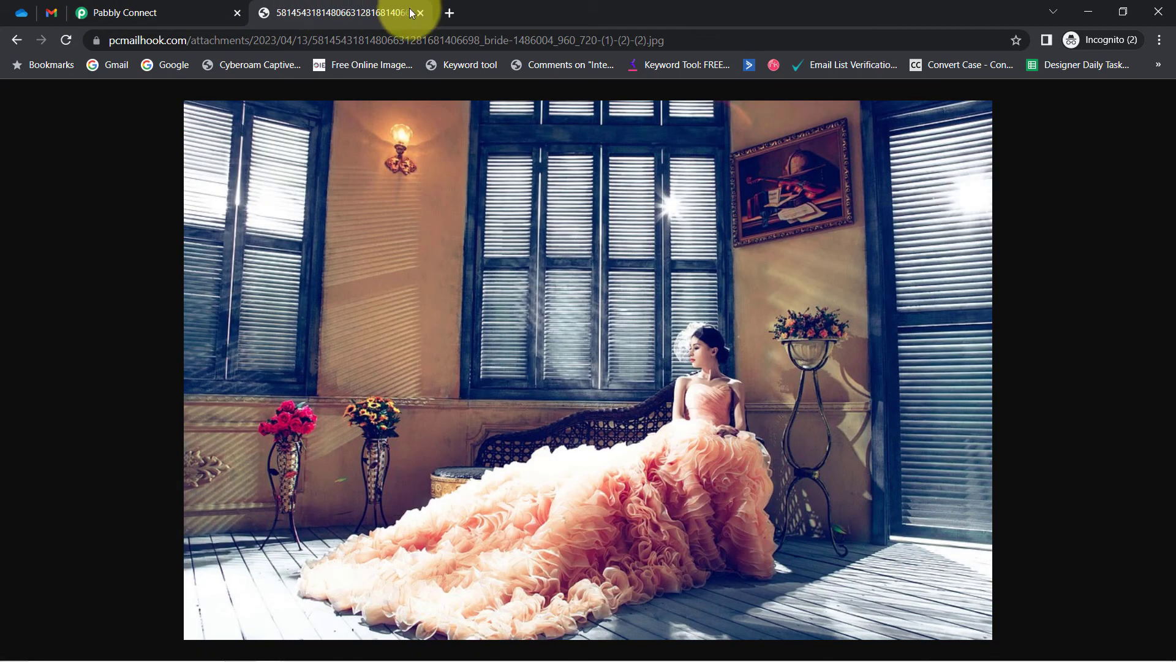
click(416, 12)
click(21, 14)
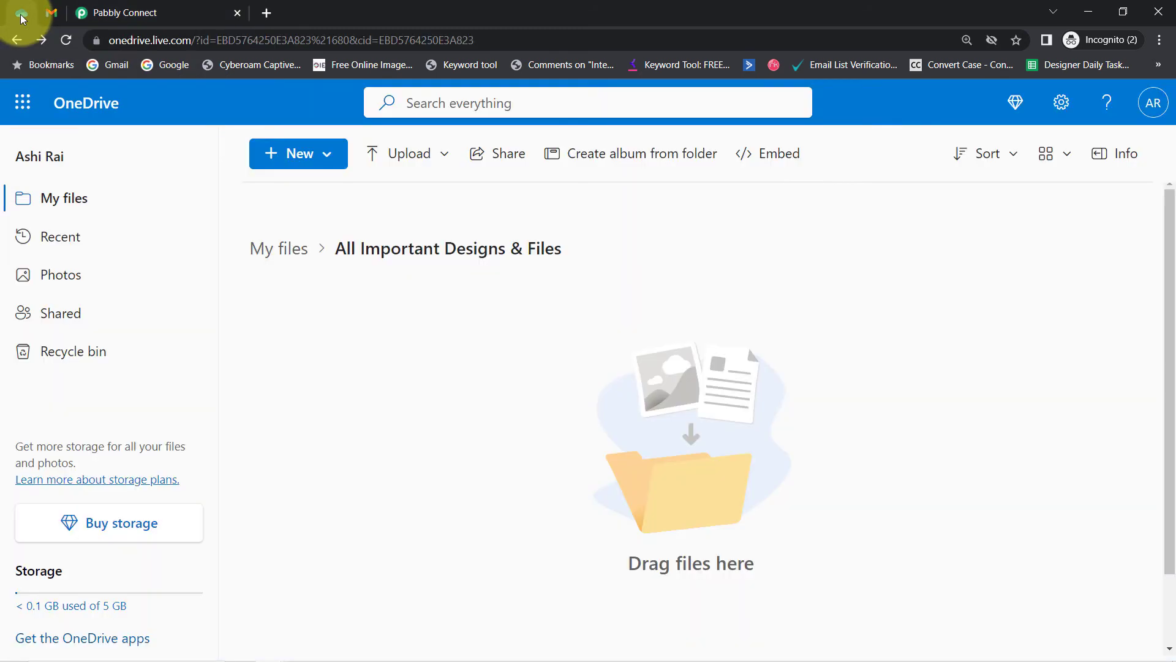
click(89, 203)
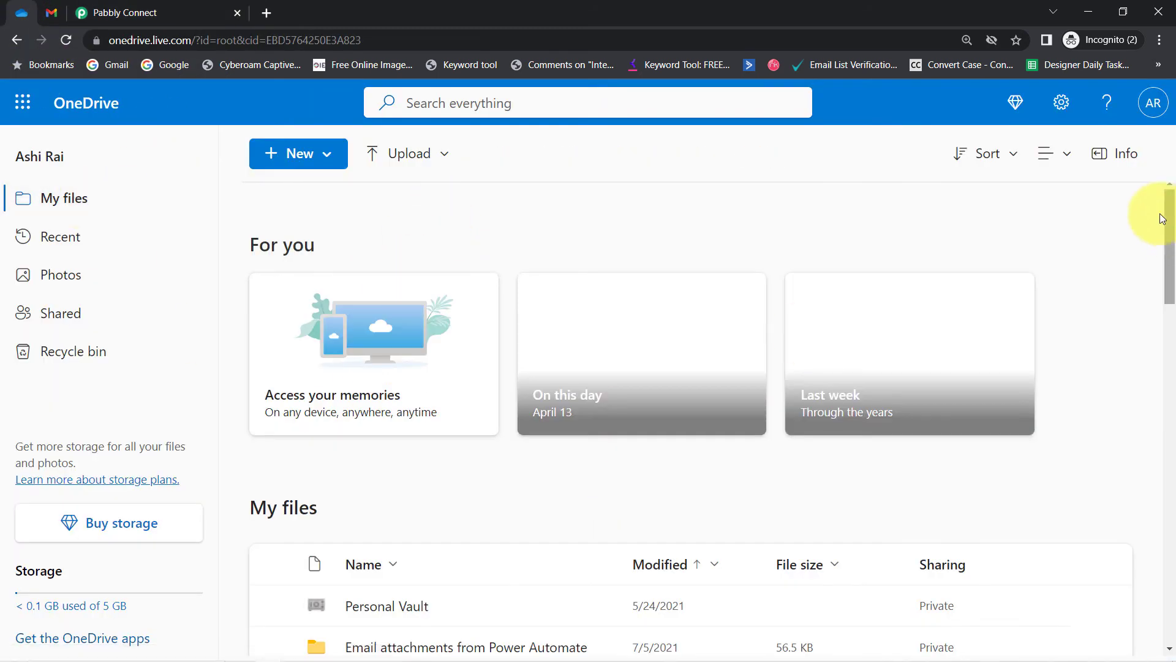
drag(1162, 219, 1165, 479)
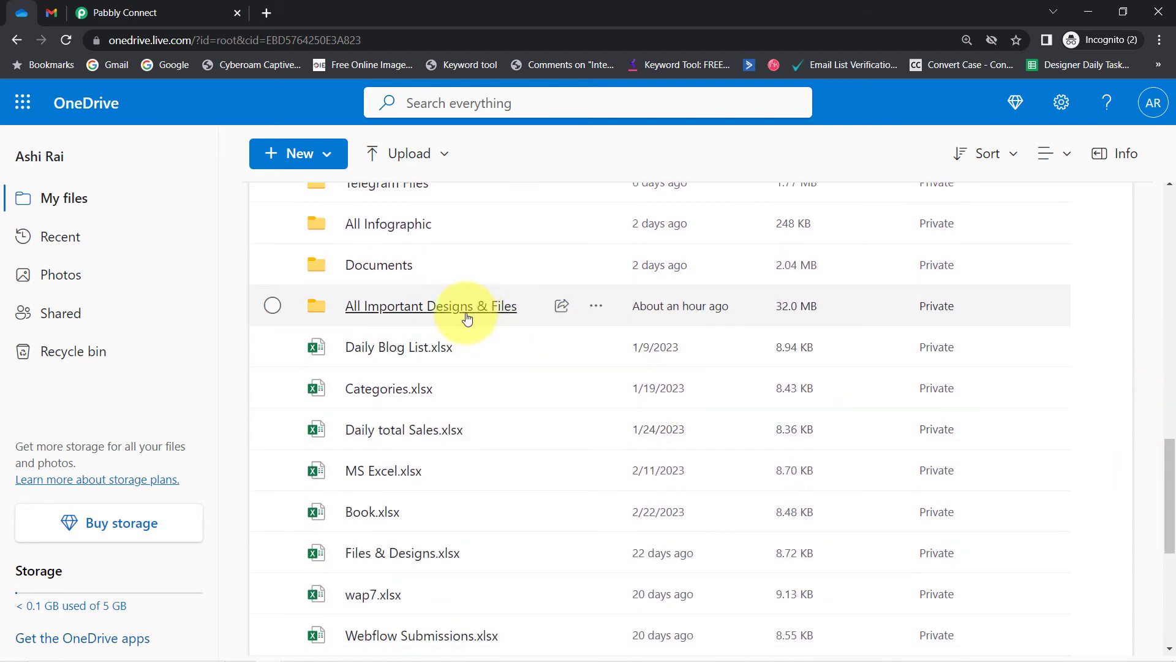
click(419, 307)
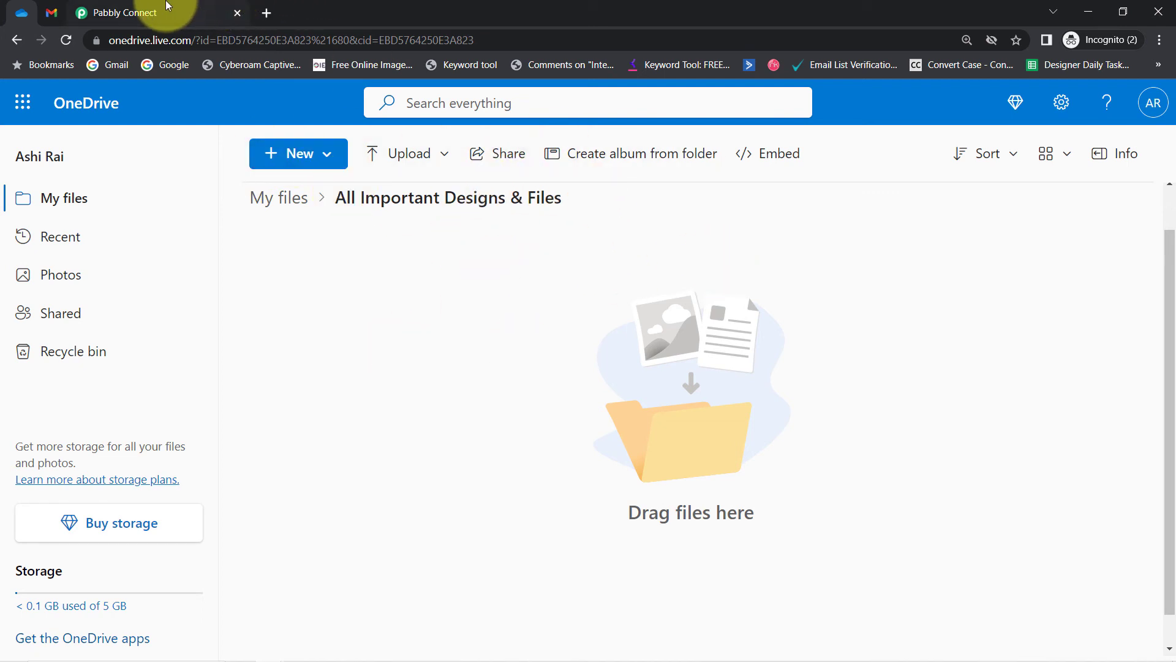
click(164, 8)
click(211, 262)
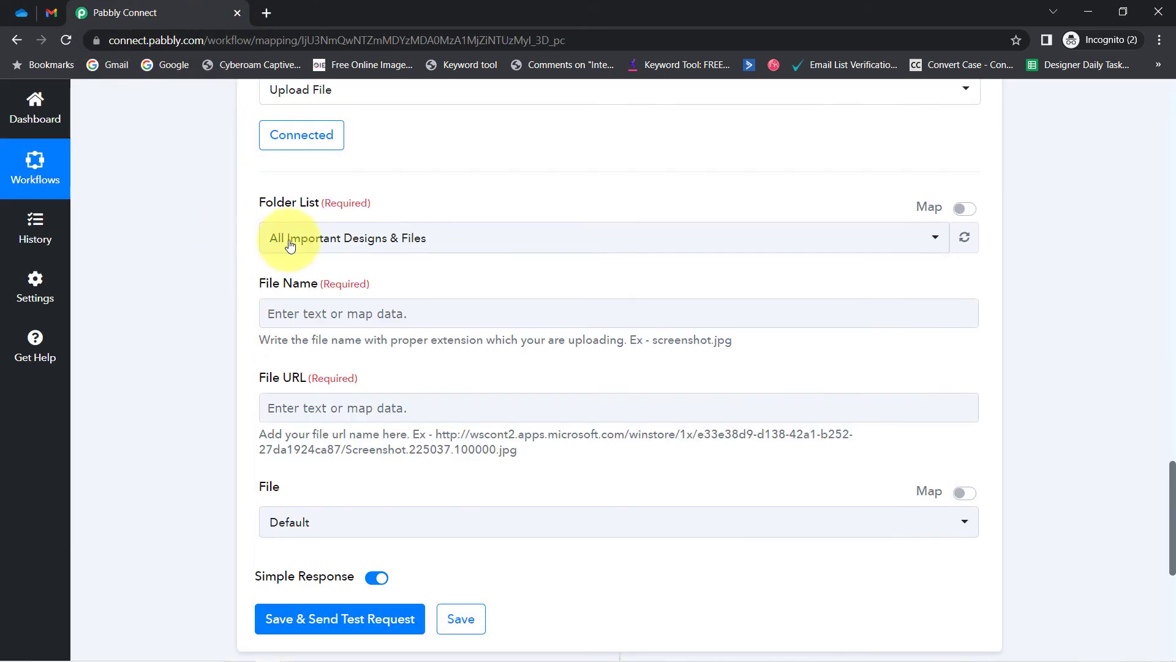
Examine the upload action's File Name and File URL fields and the response captured by the Email Parser trigger.
click(338, 247)
click(300, 315)
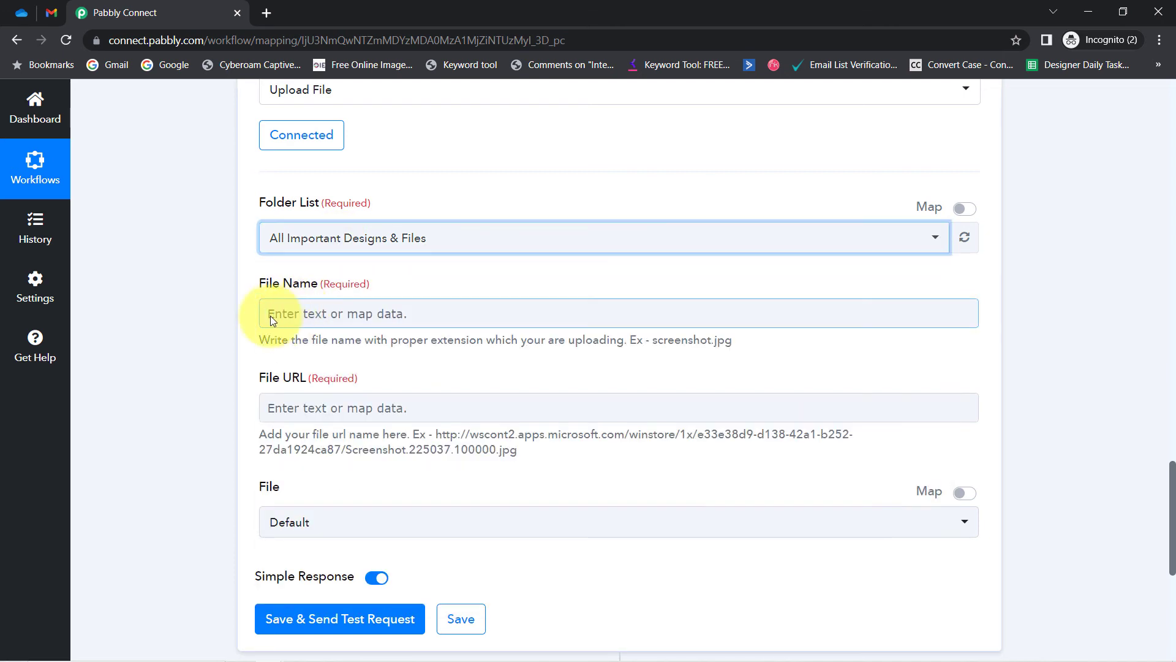
click(200, 313)
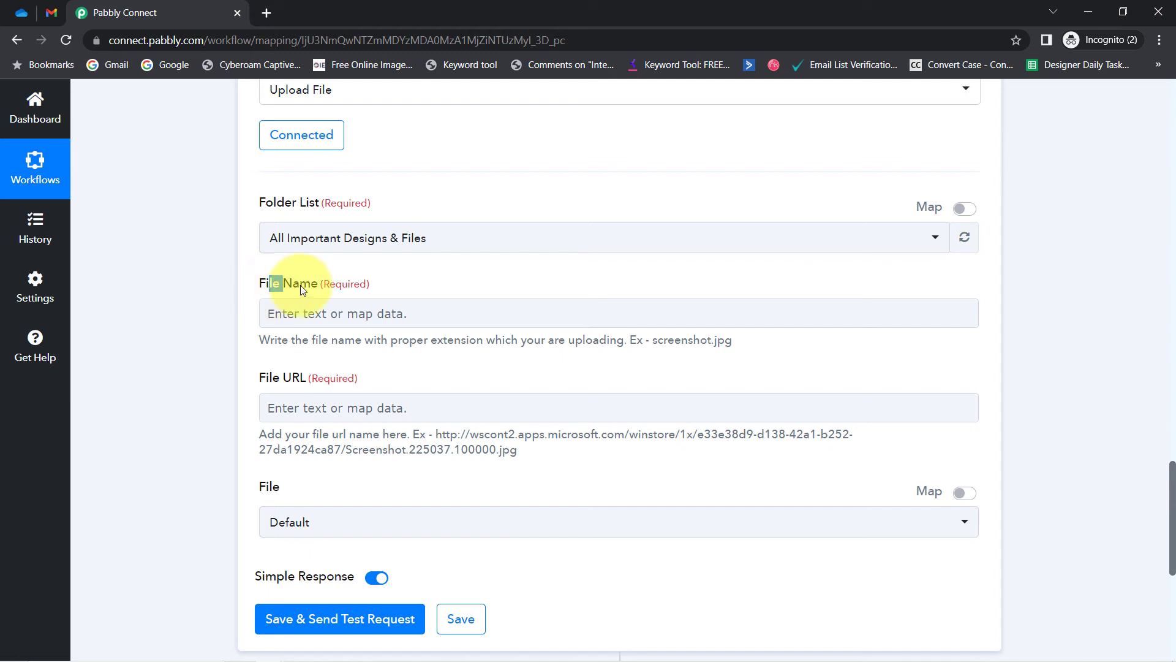
drag(300, 289, 317, 284)
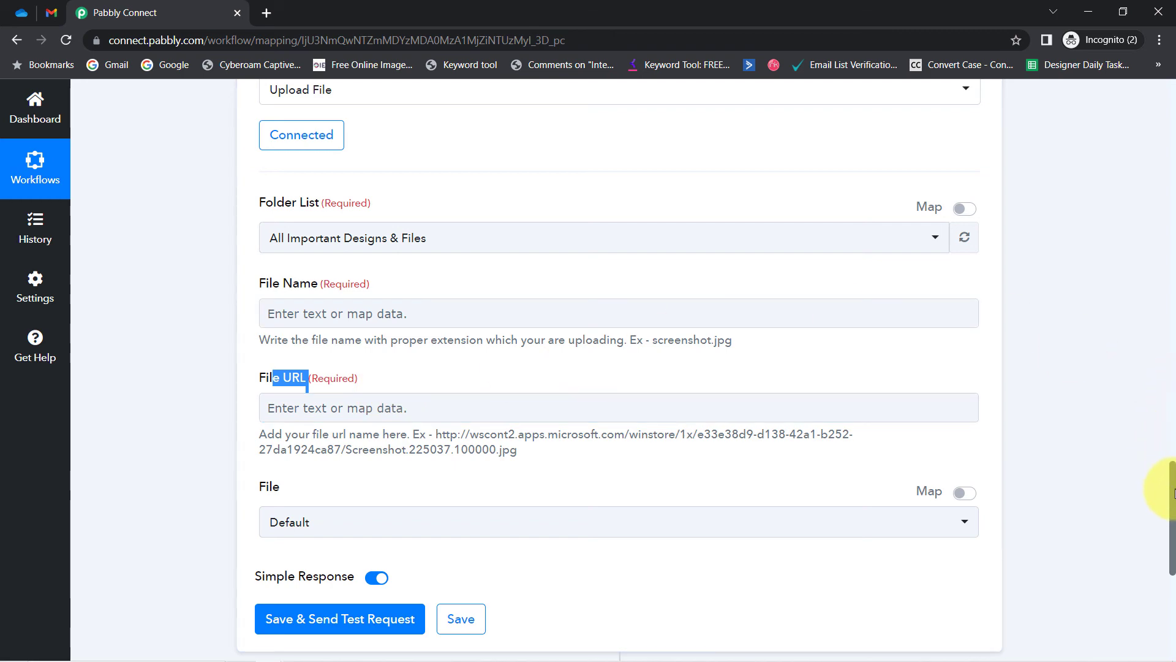
drag(1173, 492, 1158, 196)
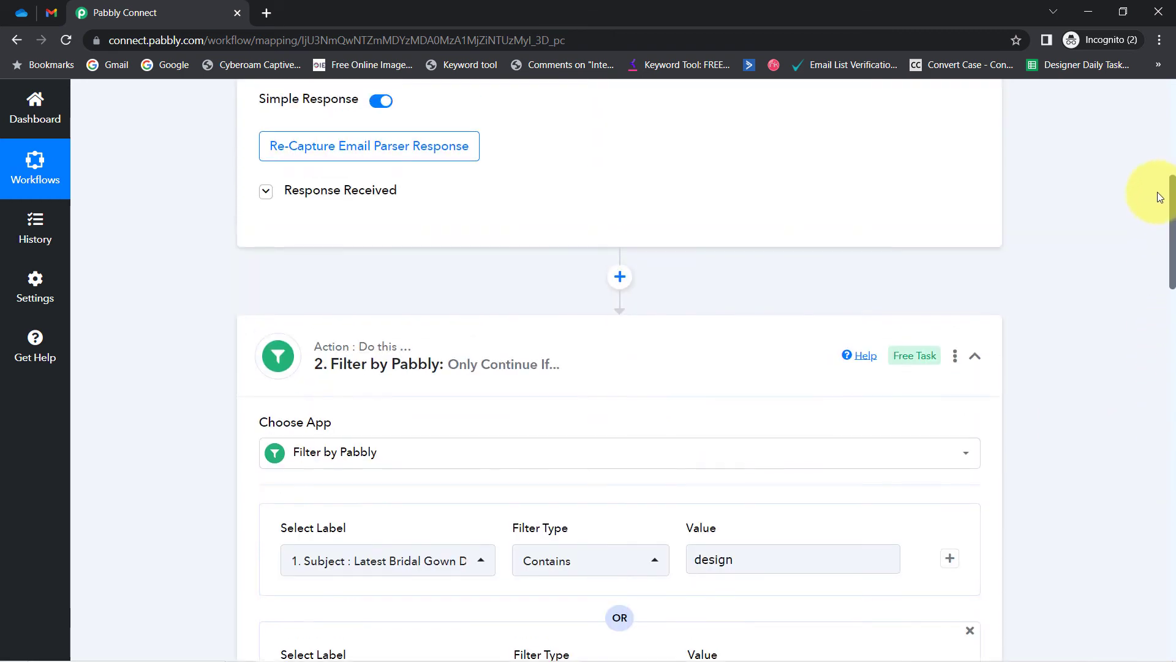
click(374, 325)
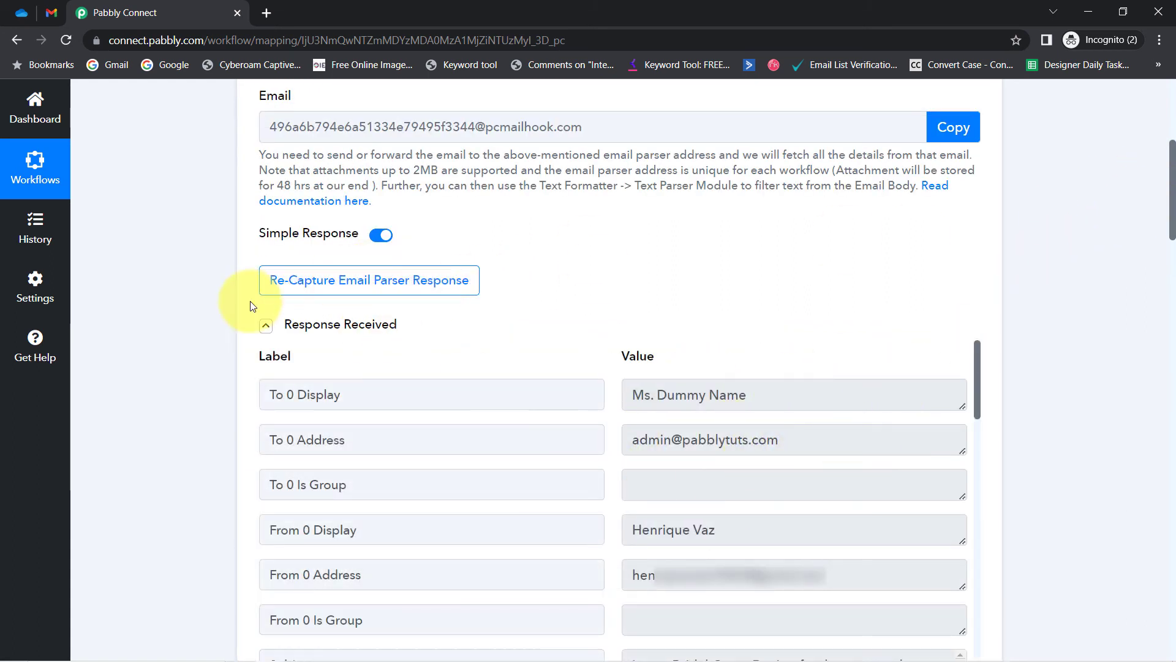
click(268, 326)
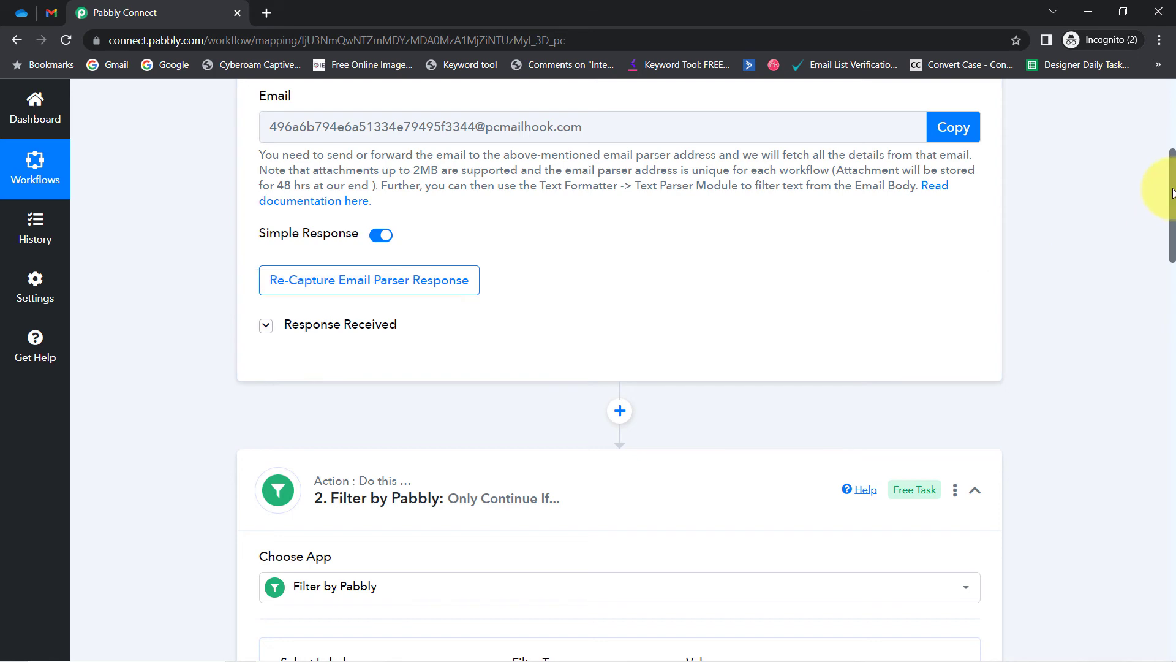
drag(1171, 204, 1143, 518)
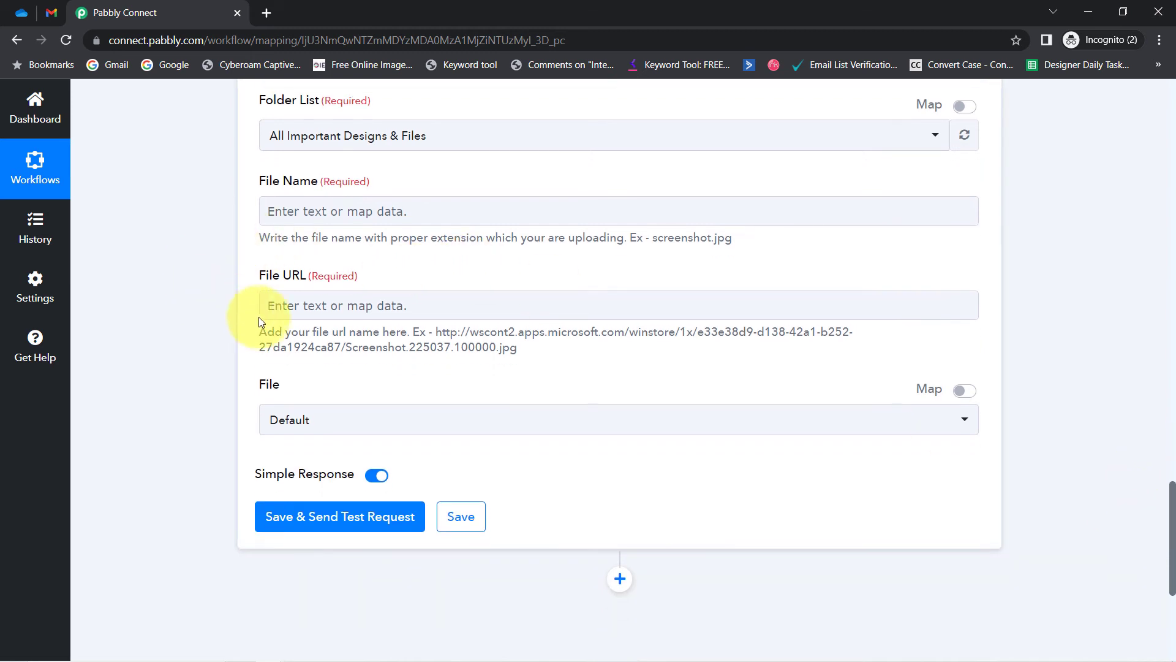
Search the previous steps' data for "attach" and map the upload's File URL to the Email Parser's Attachment Links 0 value.
click(293, 308)
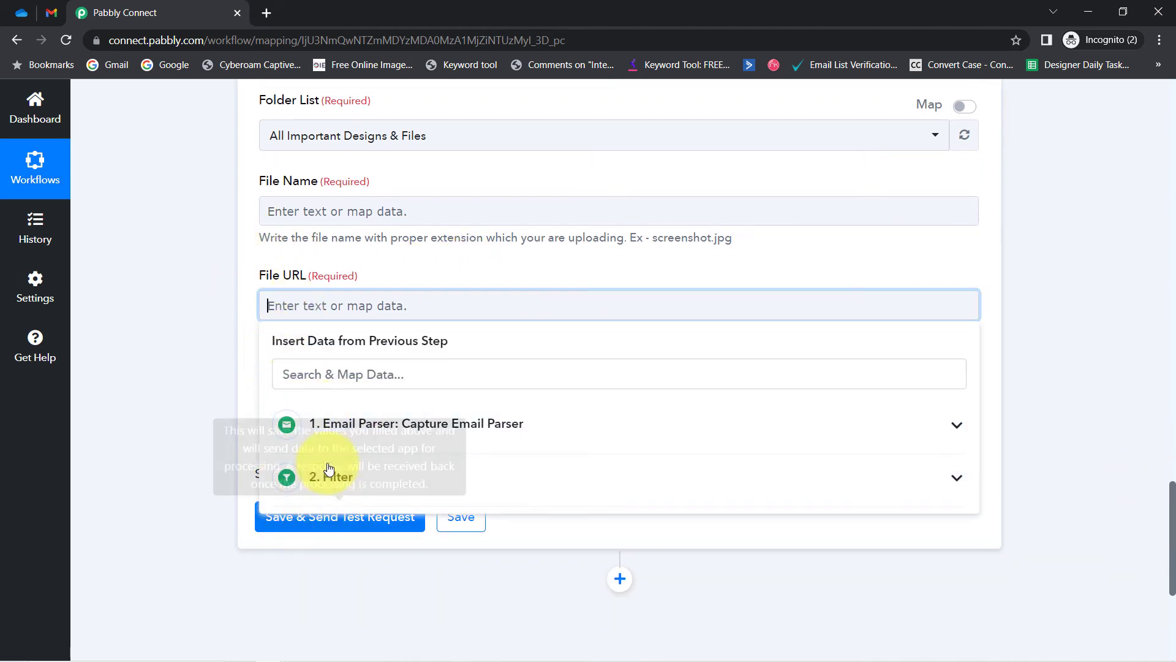
click(330, 422)
click(328, 425)
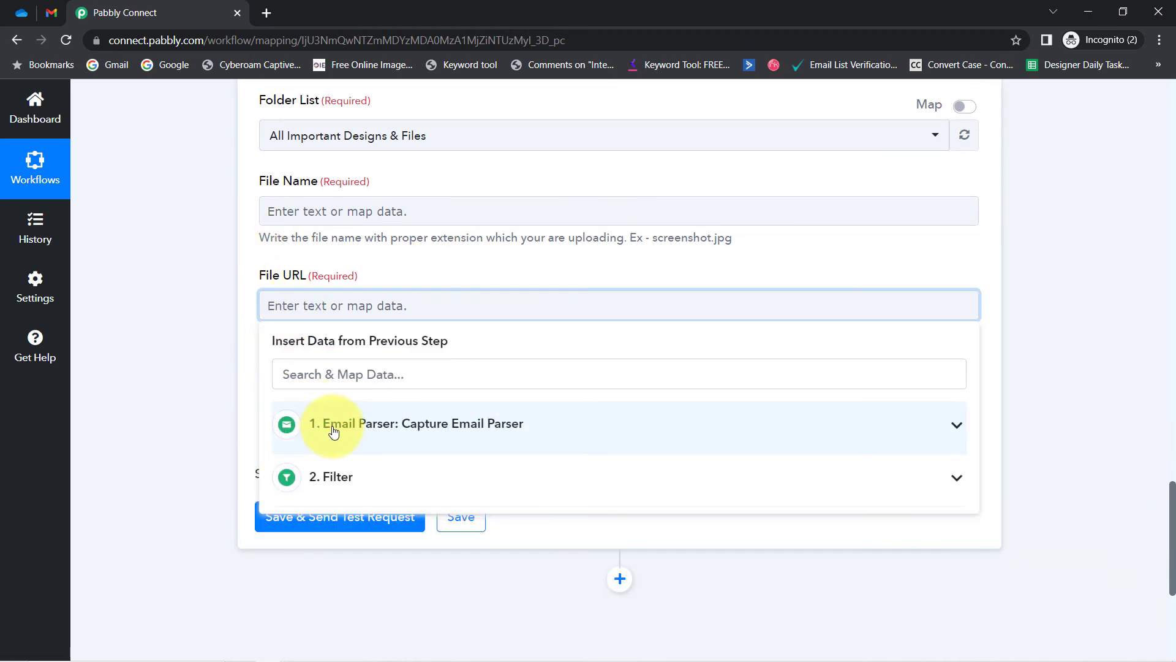
click(309, 374)
text(attach)
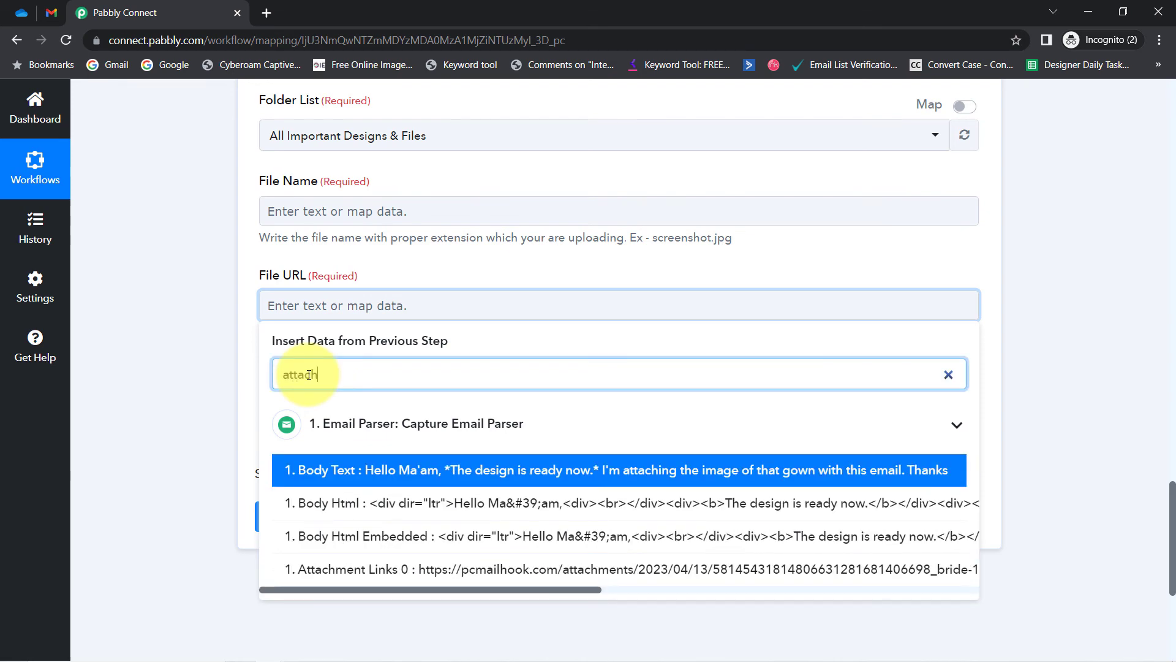
click(385, 576)
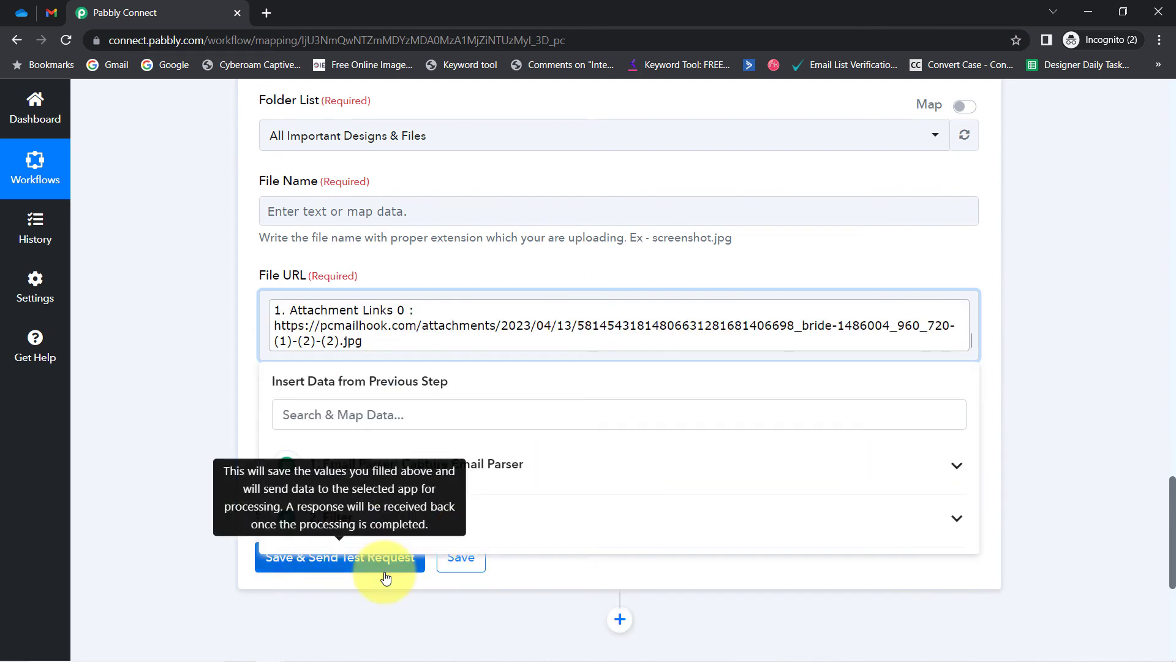
click(218, 369)
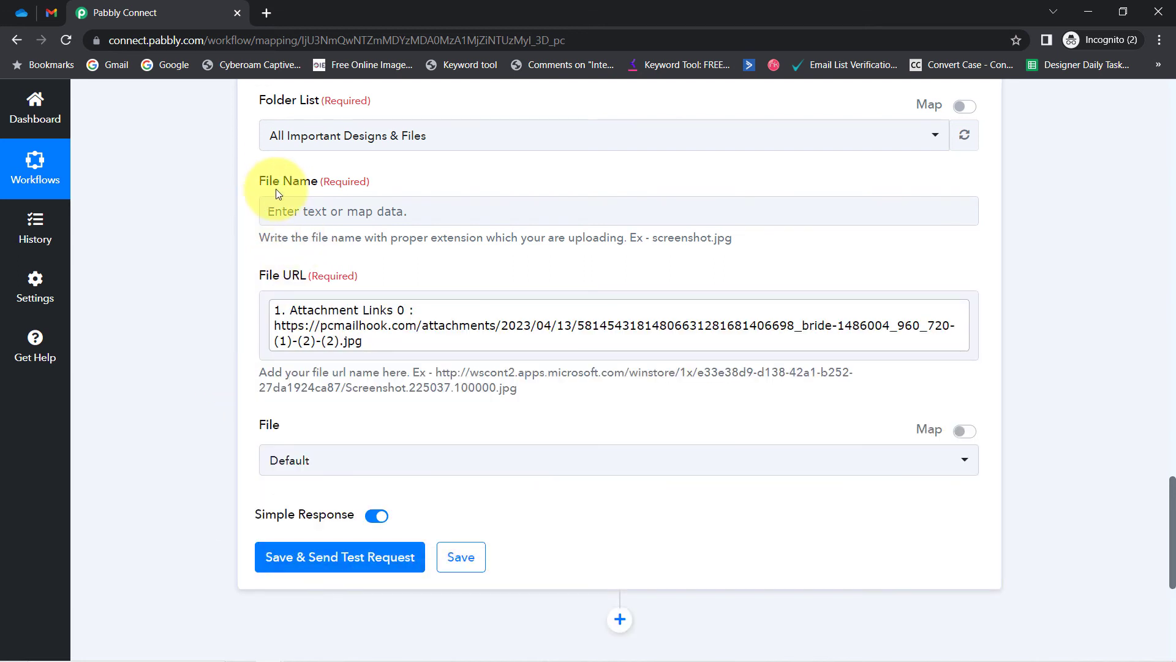
Set the upload's File Name to the Email Parser's mapped From 0 Display value followed by the word "File".
click(322, 302)
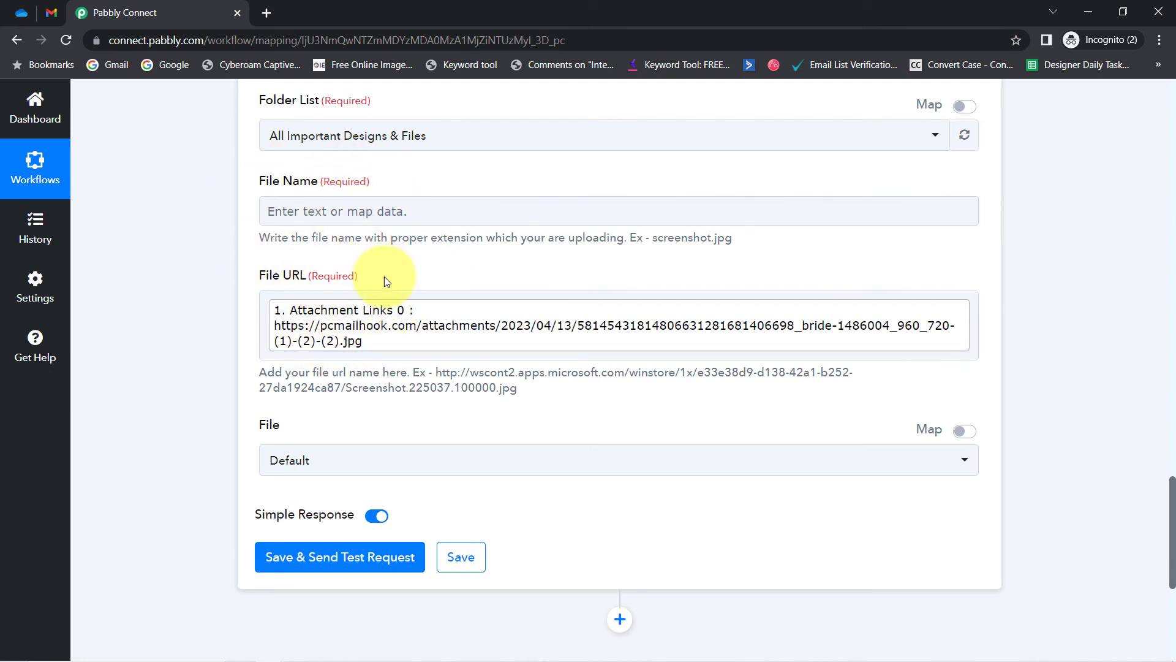
click(353, 216)
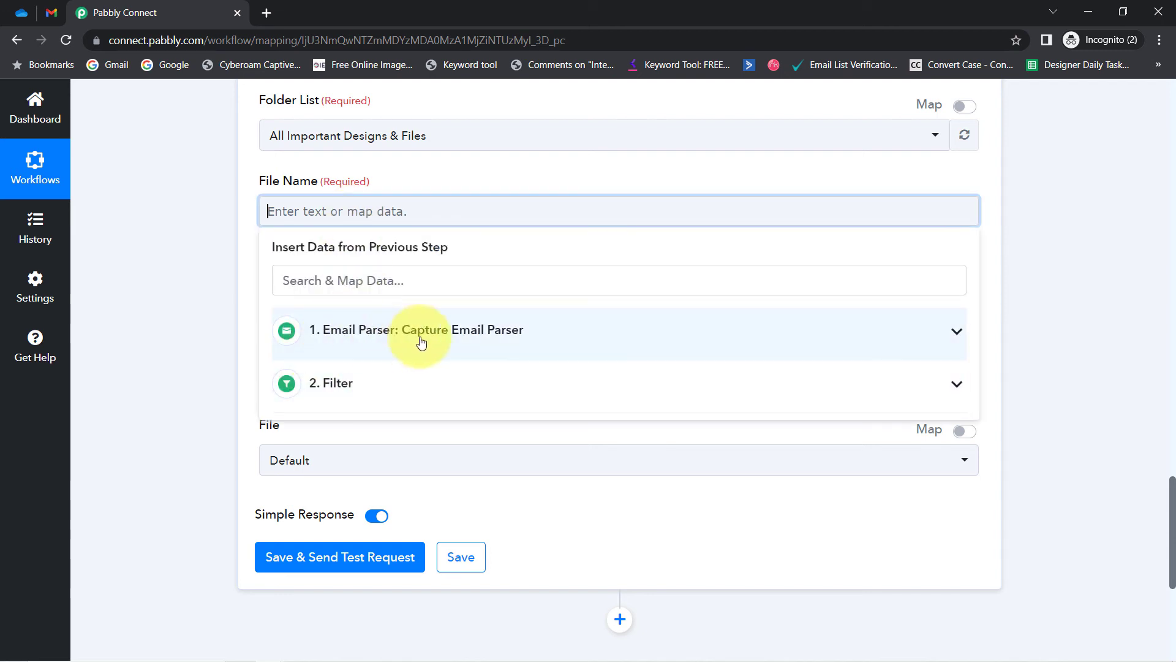
click(296, 283)
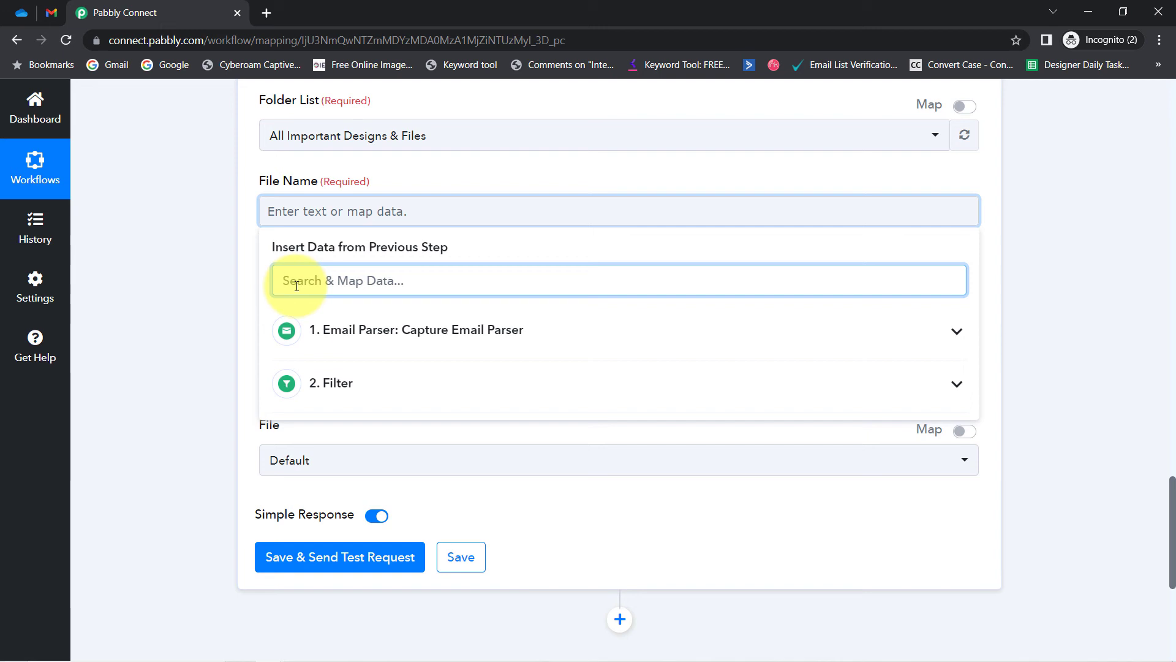
text(from)
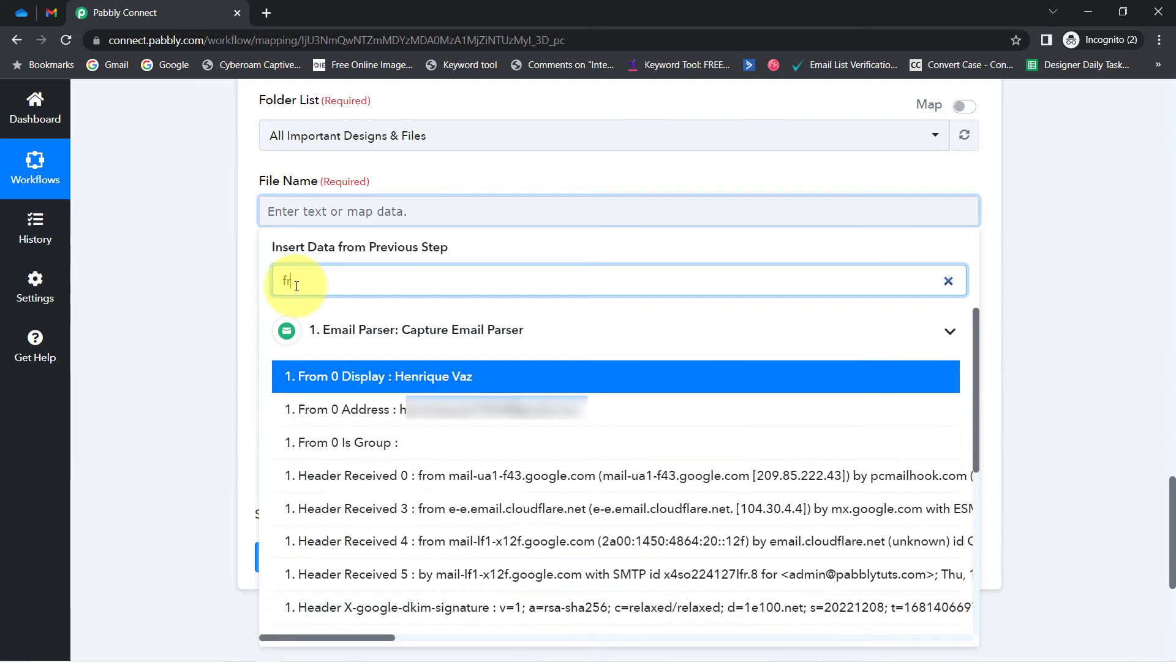
click(433, 376)
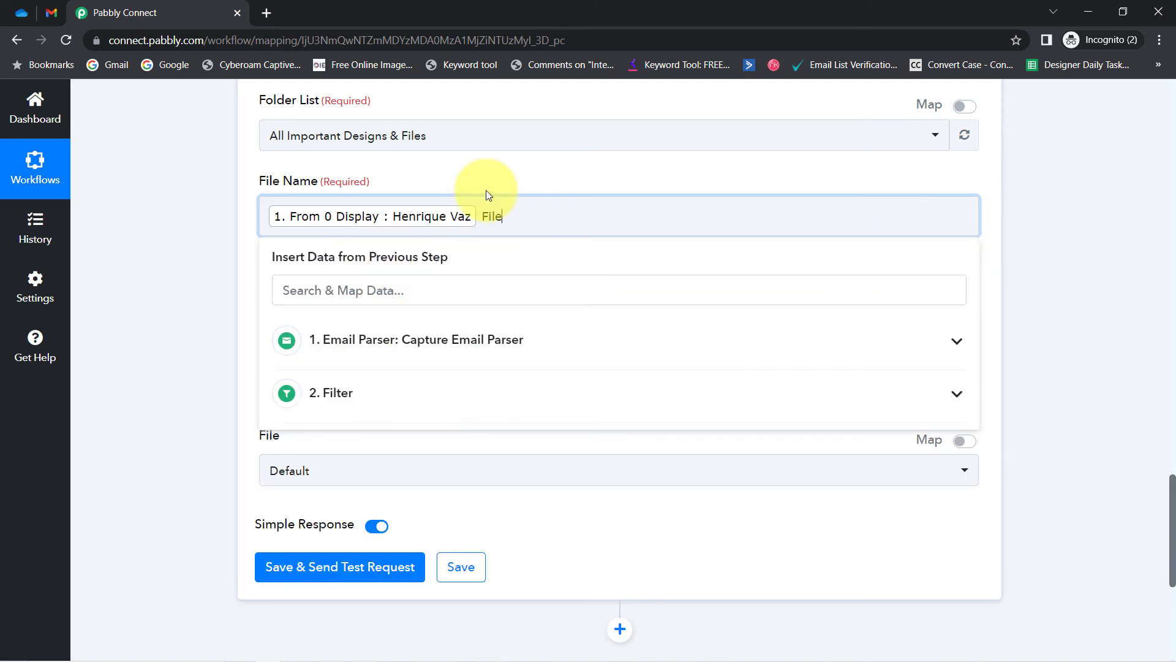
click(155, 279)
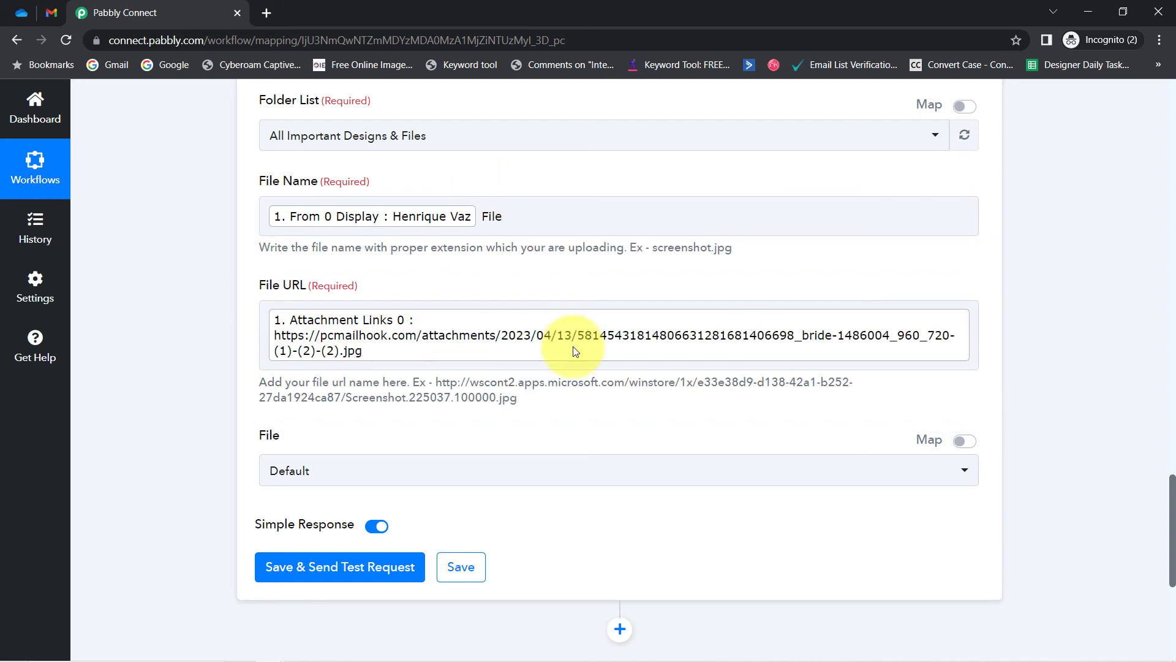
Keep the File option at Default, then save the OneDrive upload action and send its test request.
click(381, 136)
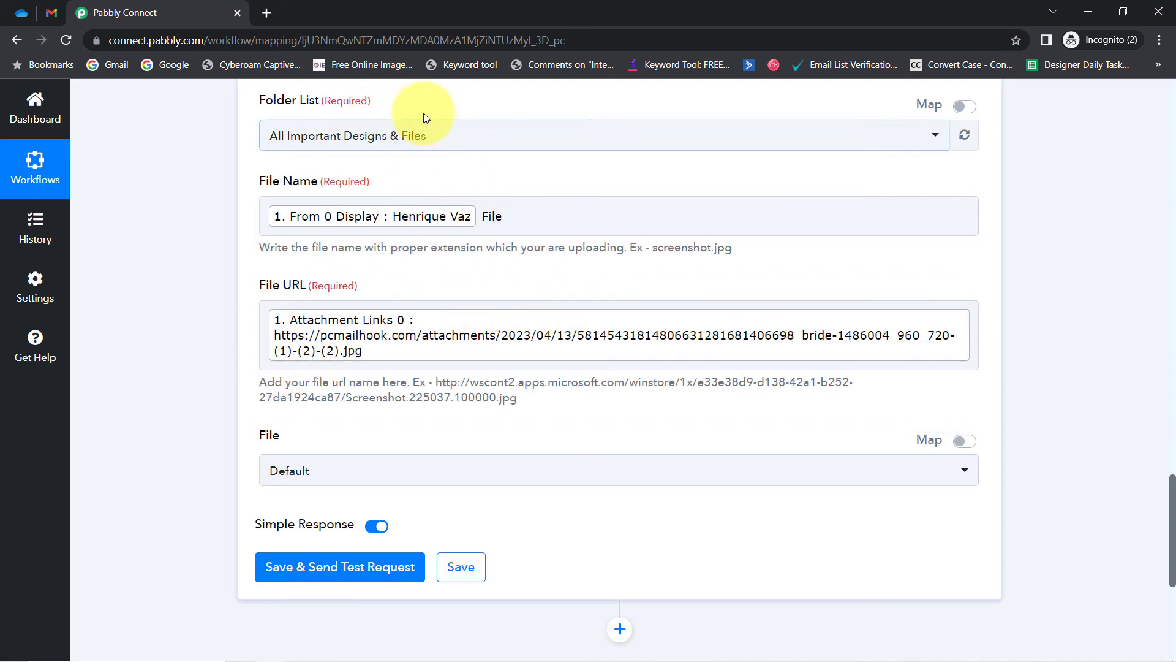
click(457, 227)
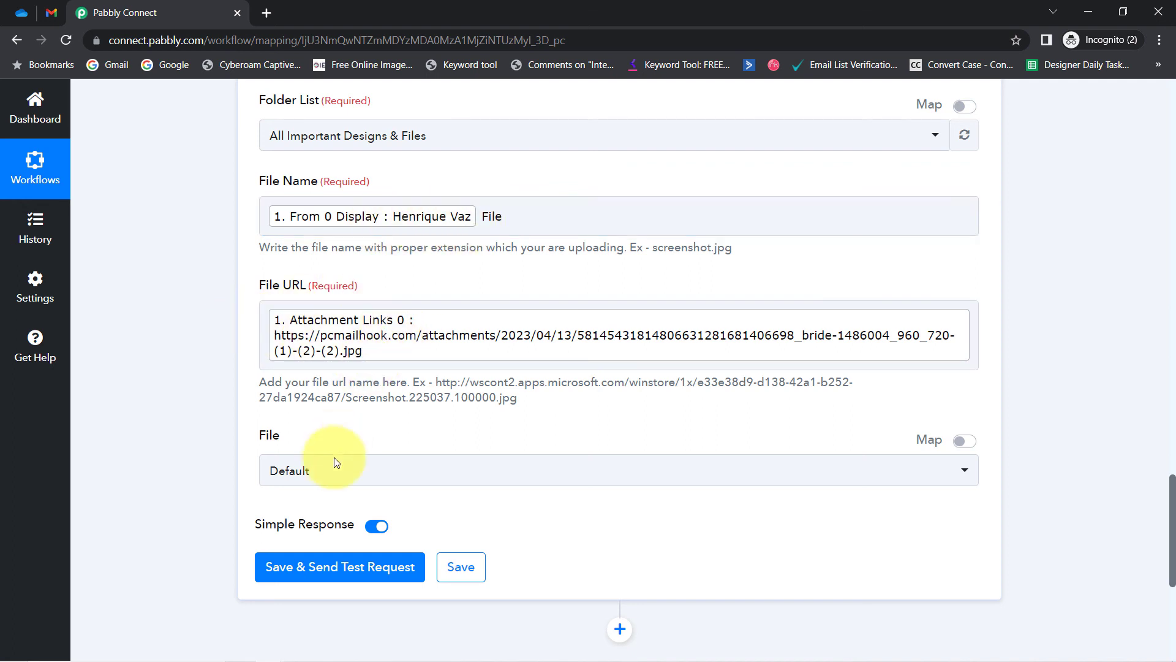
click(283, 472)
click(224, 502)
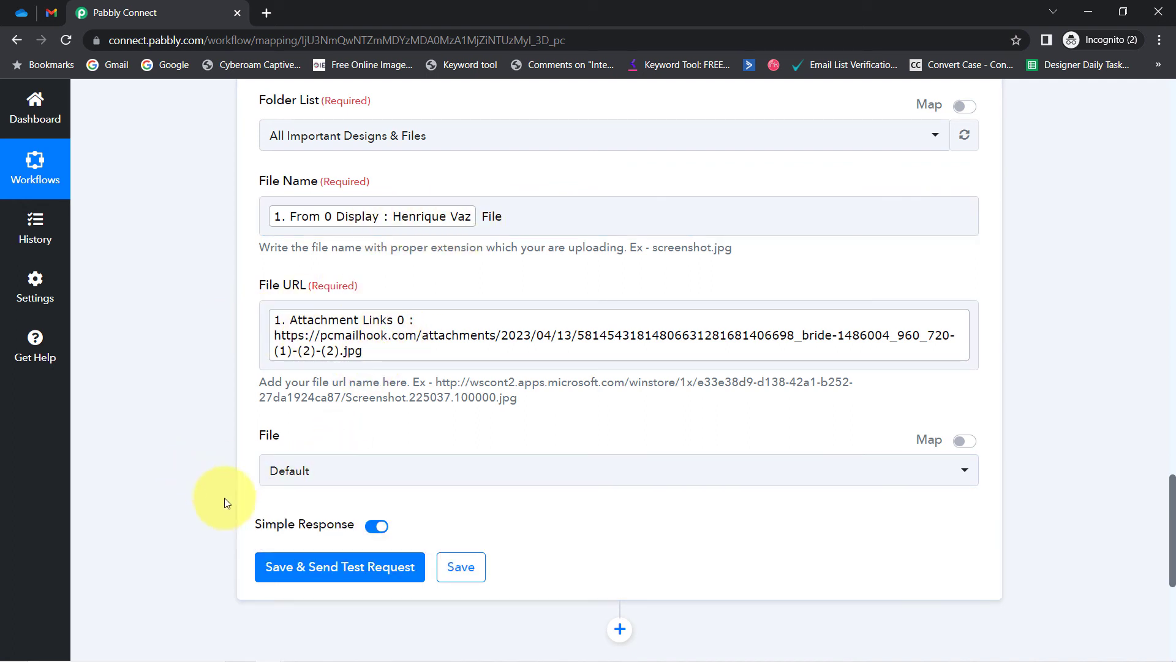
click(274, 567)
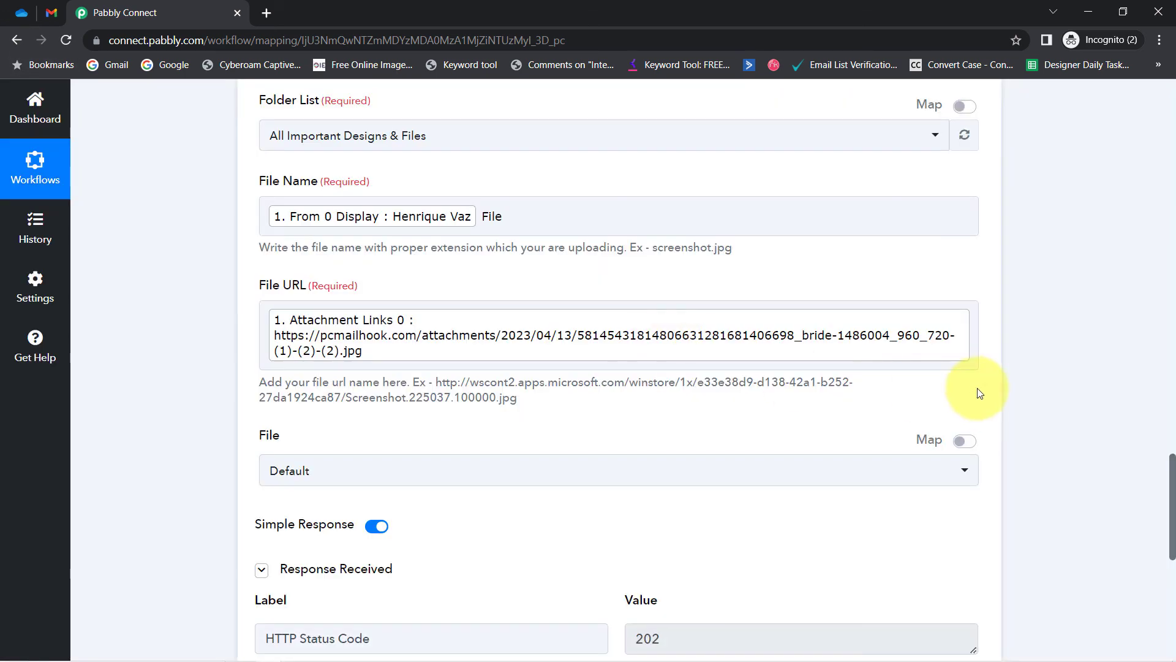
scroll(1172, 467, down, 1)
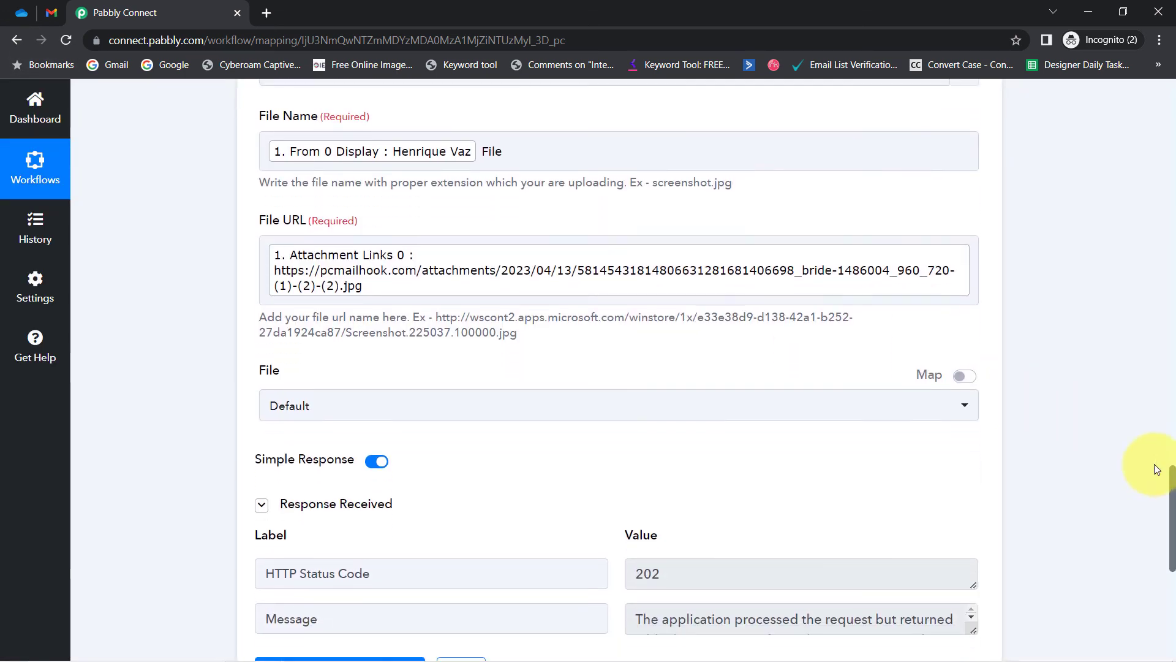
Switch to OneDrive, reload the All Important Designs & Files folder and compare its image with the Gmail email's attachment.
click(22, 12)
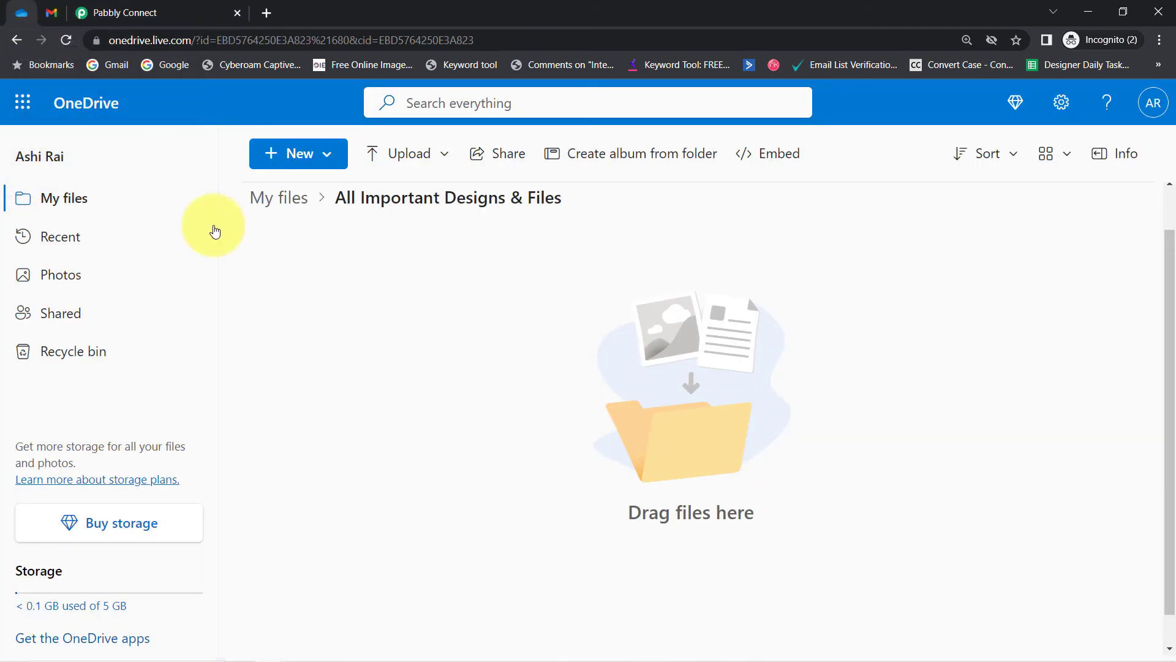
click(70, 46)
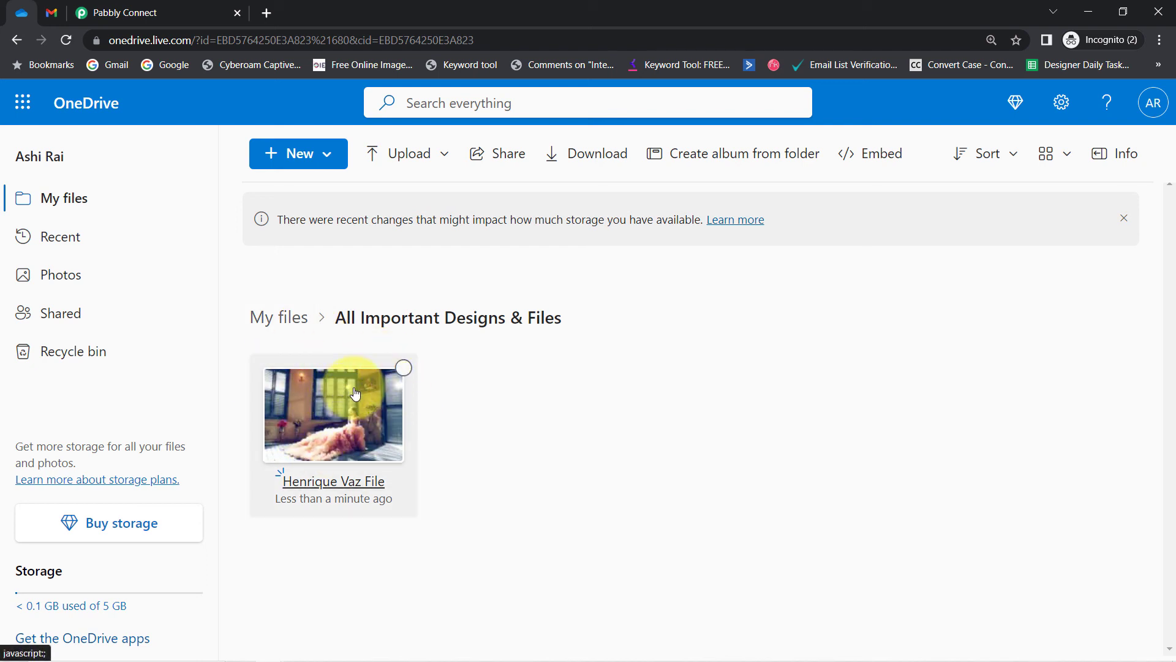
click(53, 17)
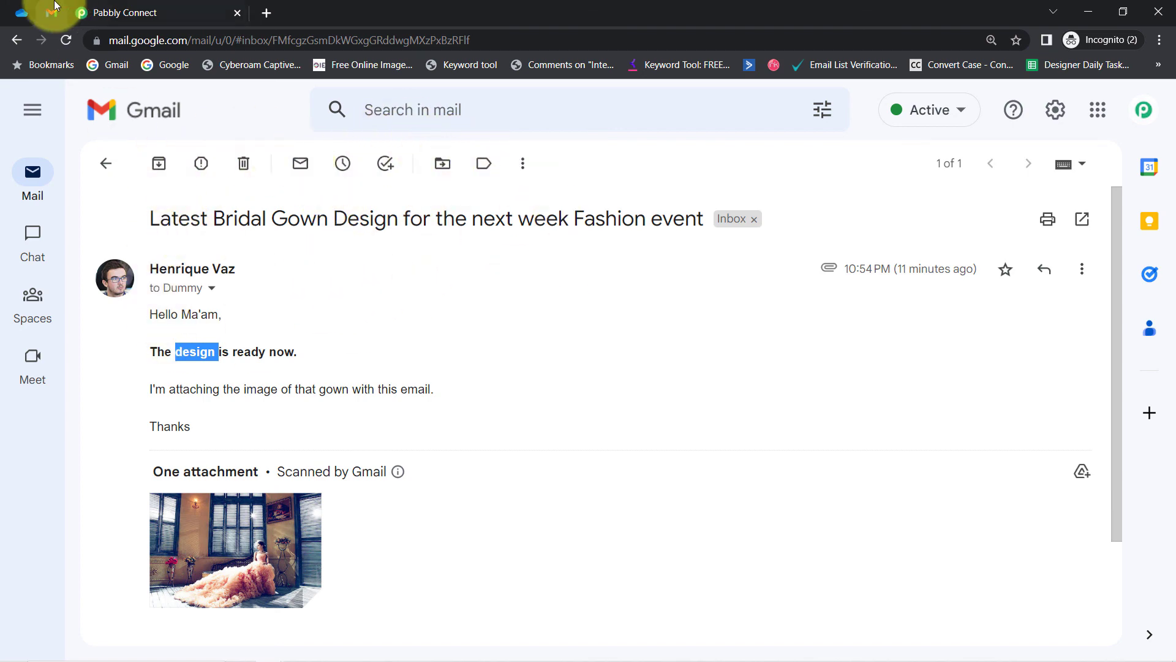
click(18, 12)
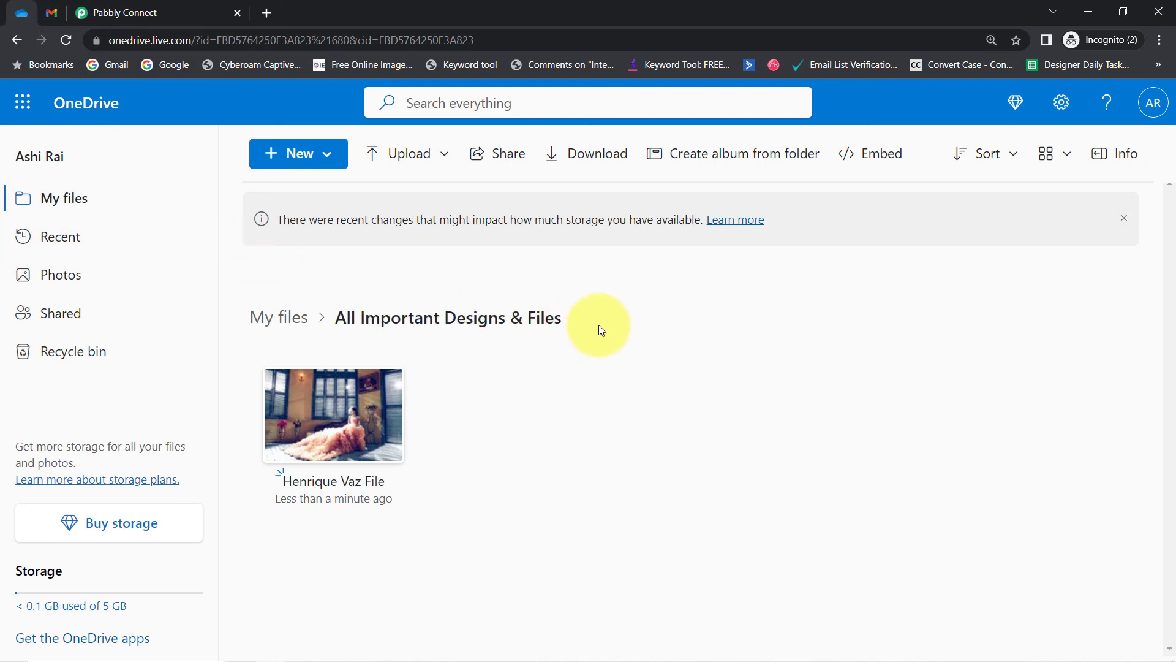
click(51, 17)
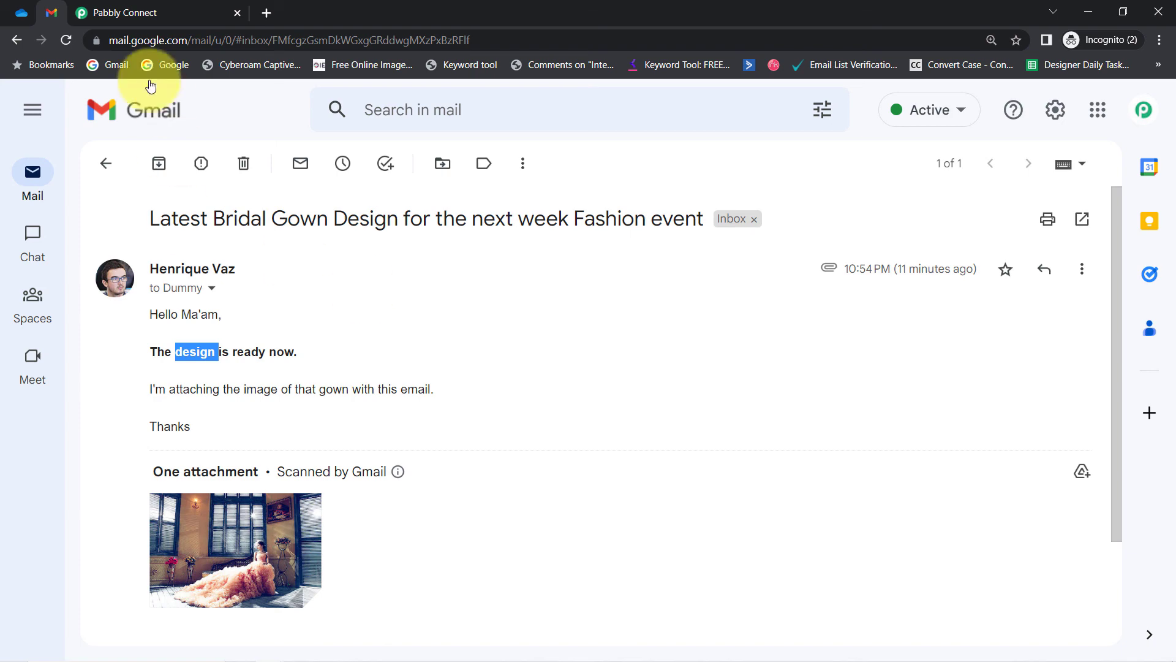
click(26, 13)
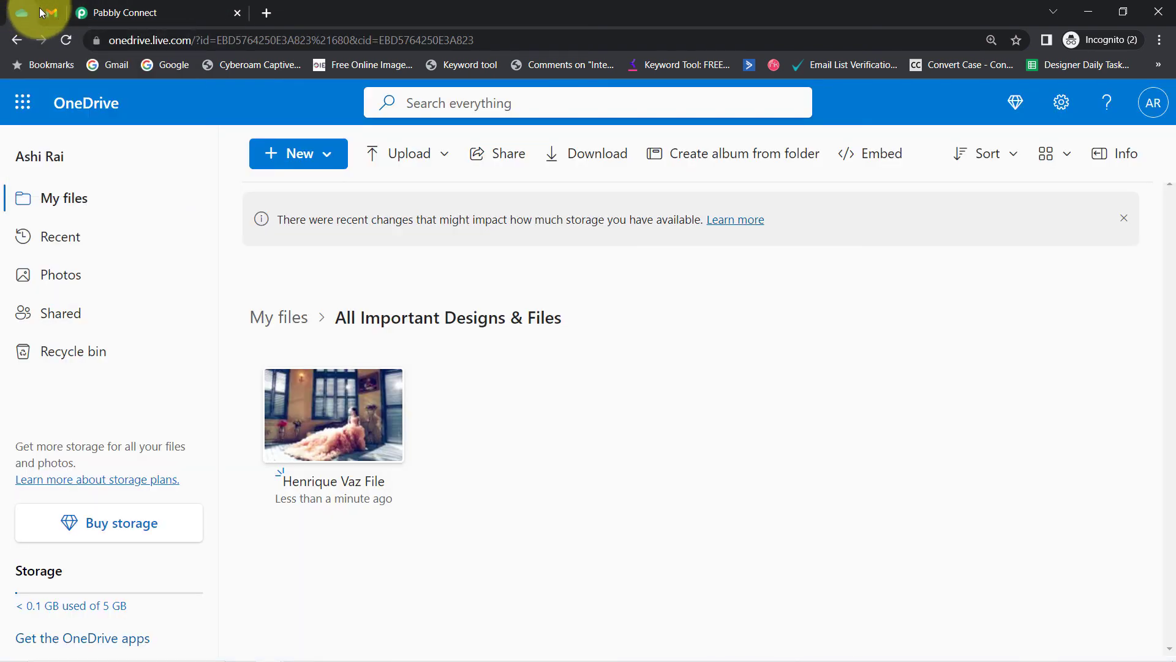
Switch to the Pabbly Connect workflow to review the design and bridal filter conditions, then check the OneDrive folder again.
click(101, 12)
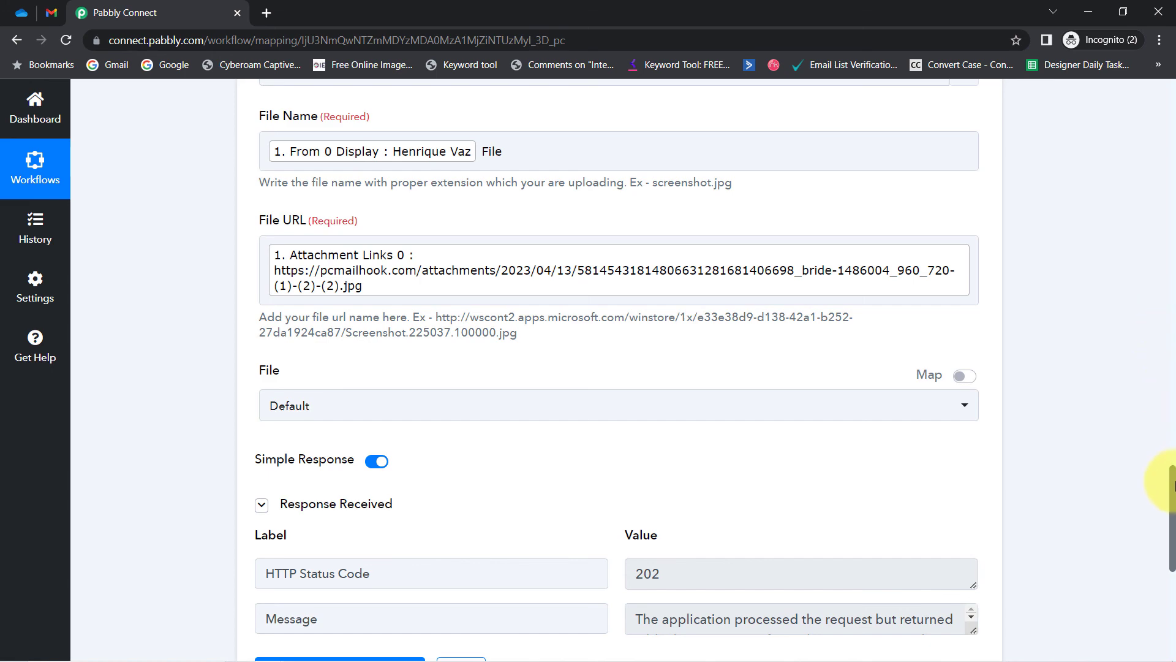
drag(1173, 487, 1133, 269)
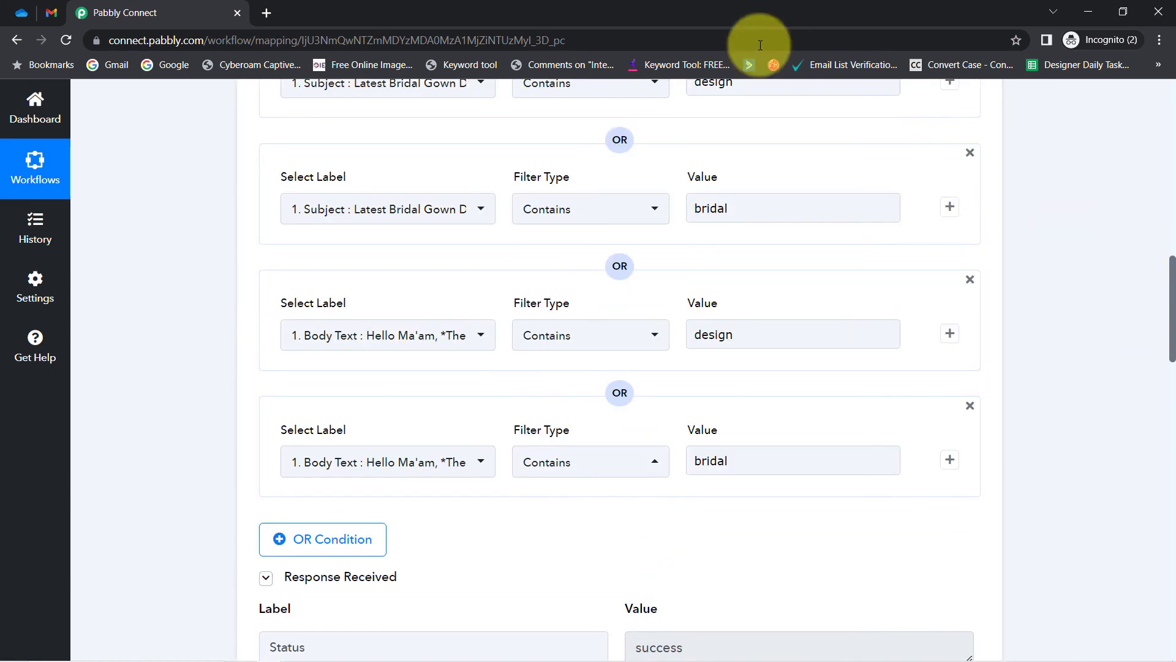
click(21, 12)
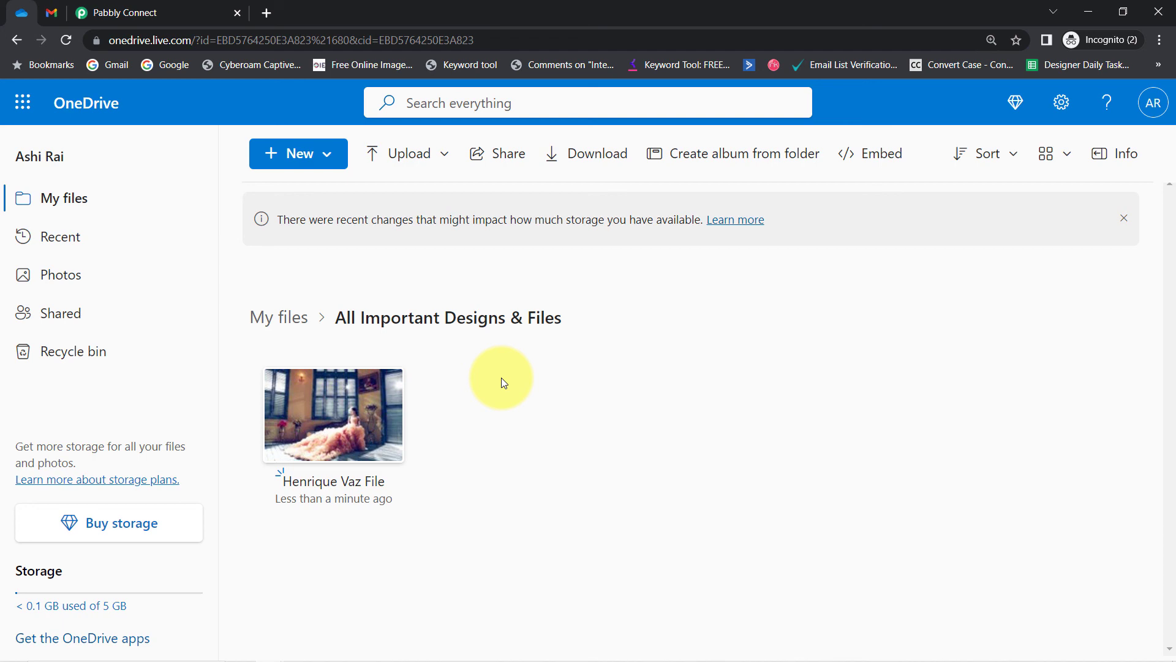
Return to the Pabbly Connect workflow and collapse its Email Parser trigger.
click(107, 12)
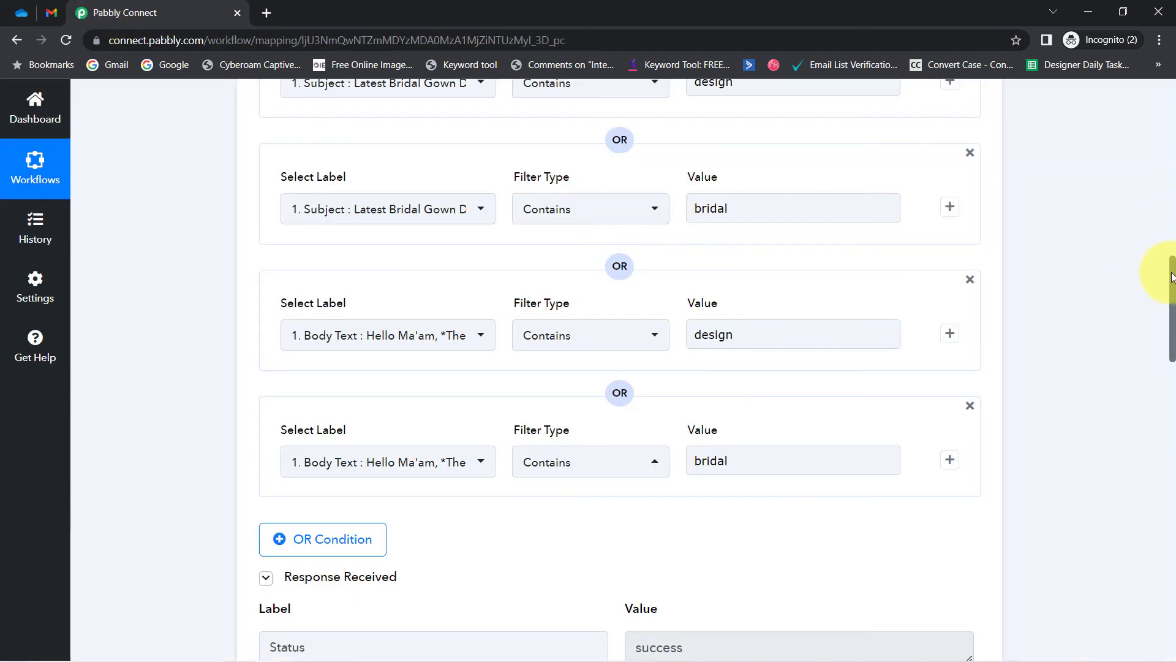
drag(1172, 267, 1155, 77)
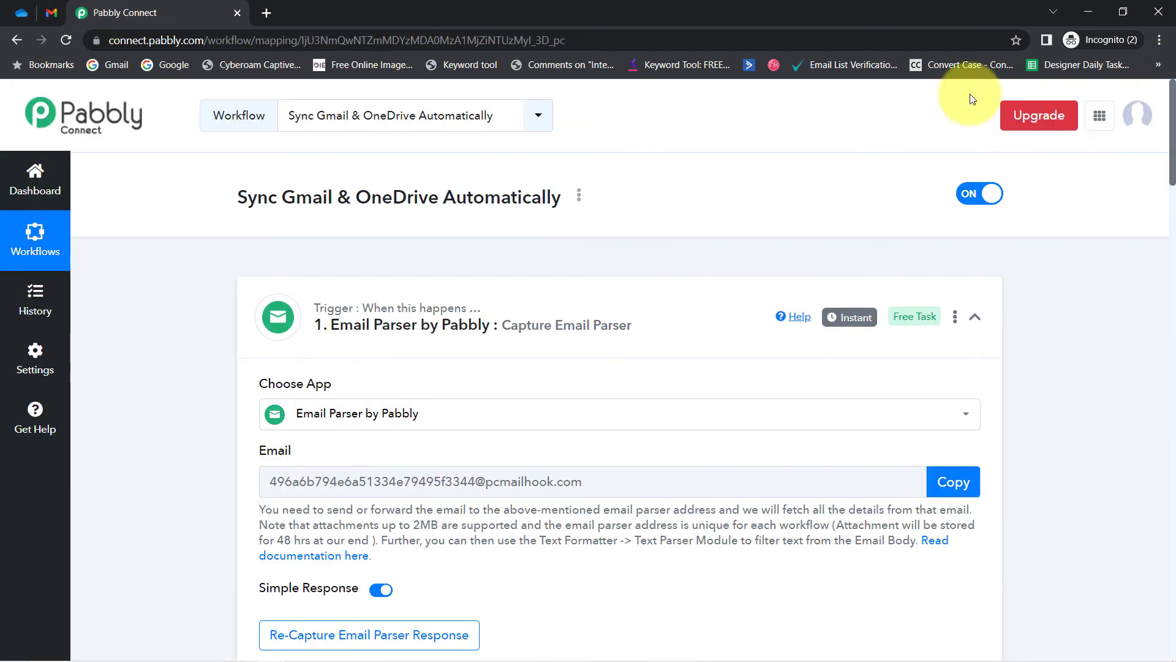
click(481, 316)
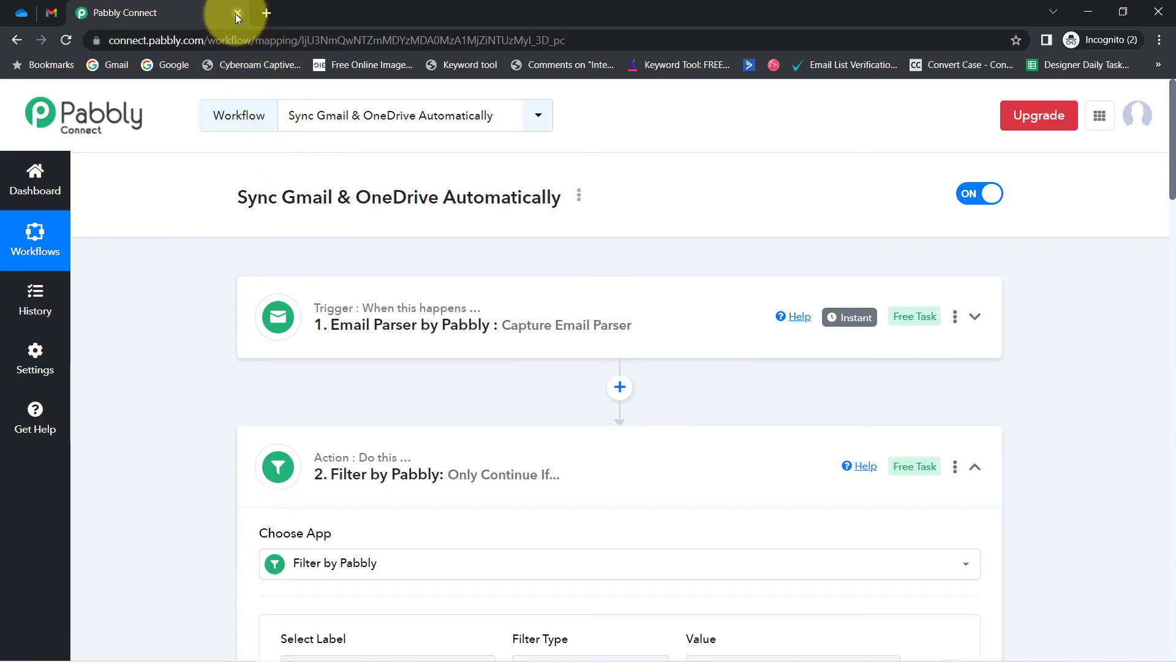
Collapse the Filter by Pabbly action so the workflow's steps are shown in compact form.
click(360, 471)
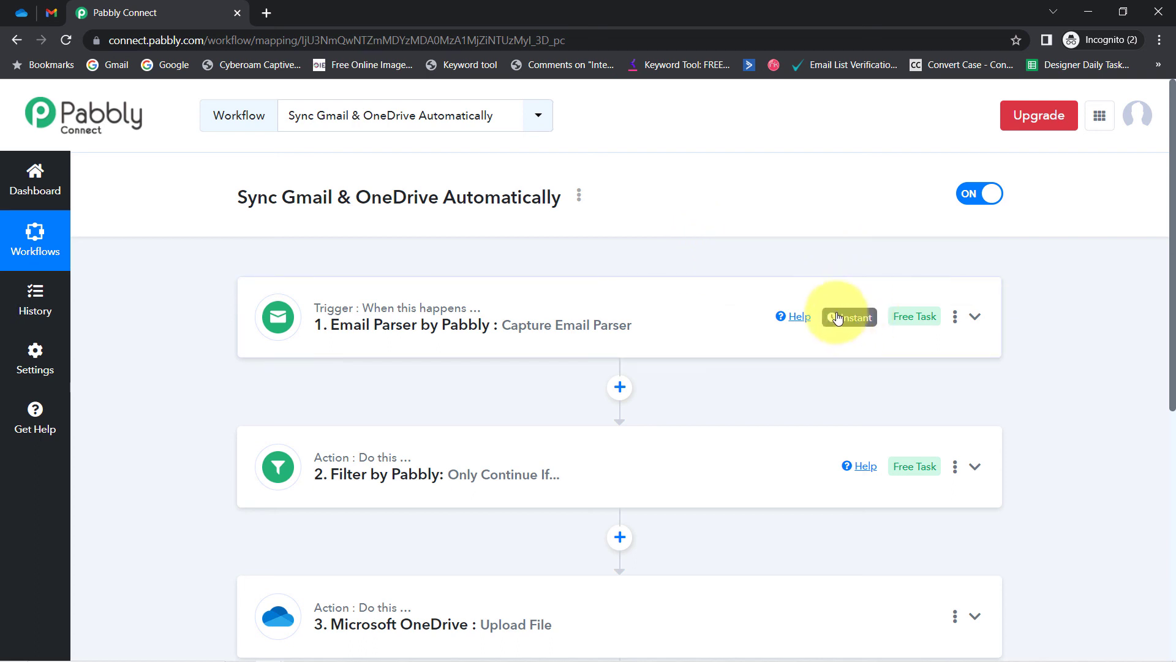
mouse_move(841, 318)
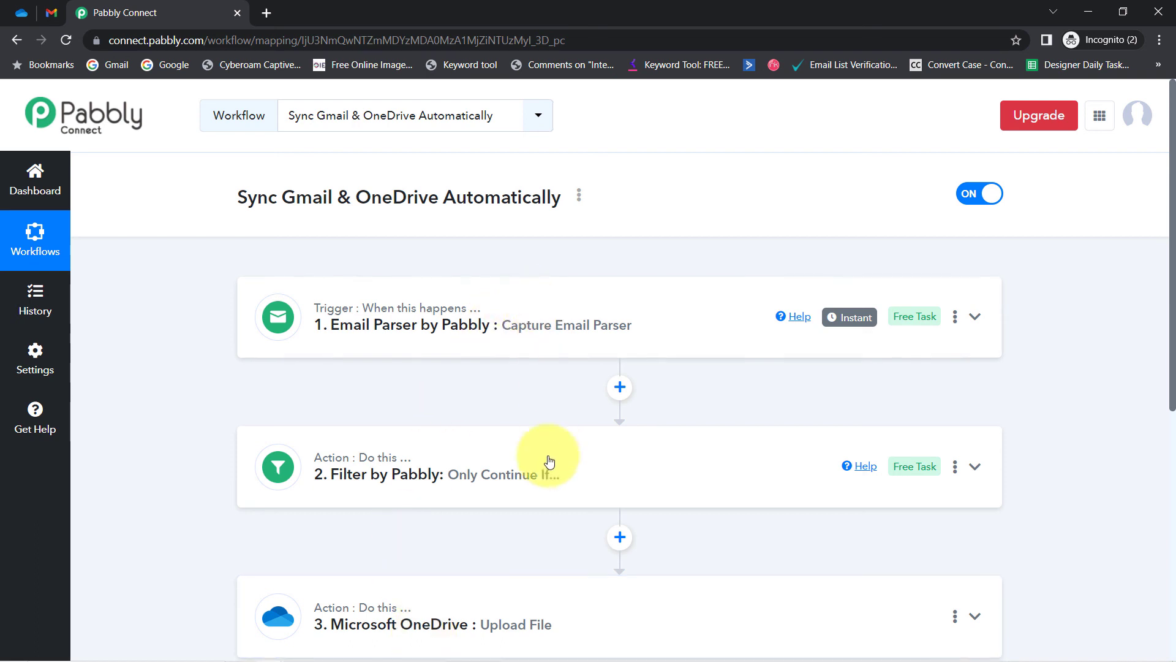
Copy the share link of the Sync Gmail & OneDrive Automatically workflow and close the sharing dialog.
click(580, 195)
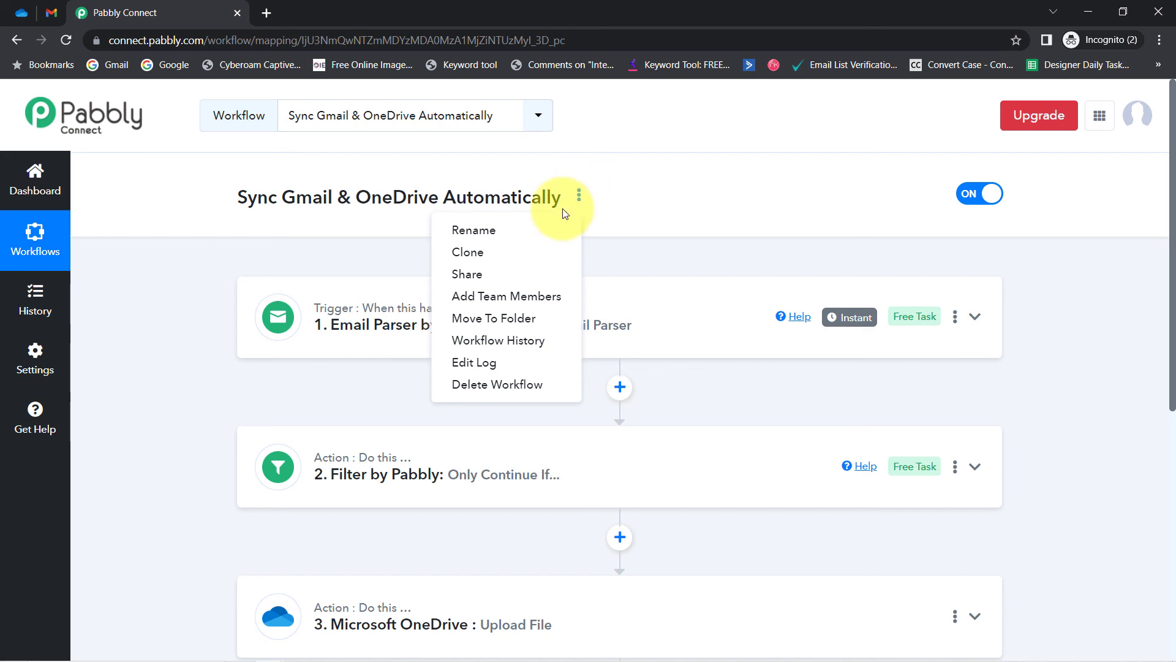
click(486, 281)
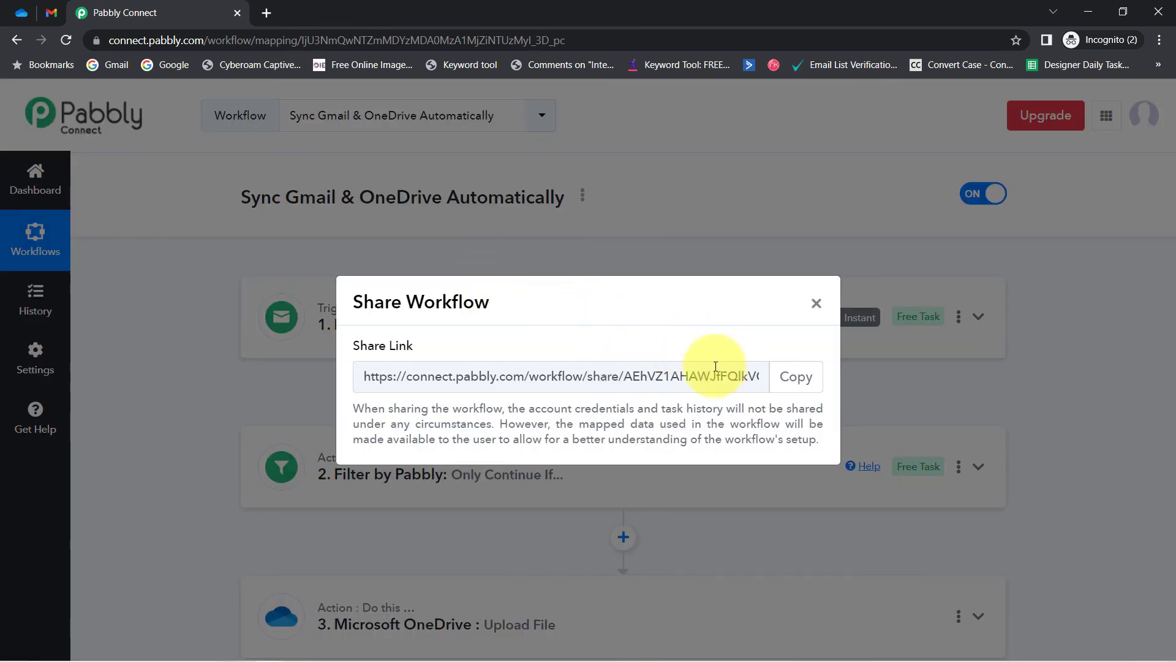
click(796, 391)
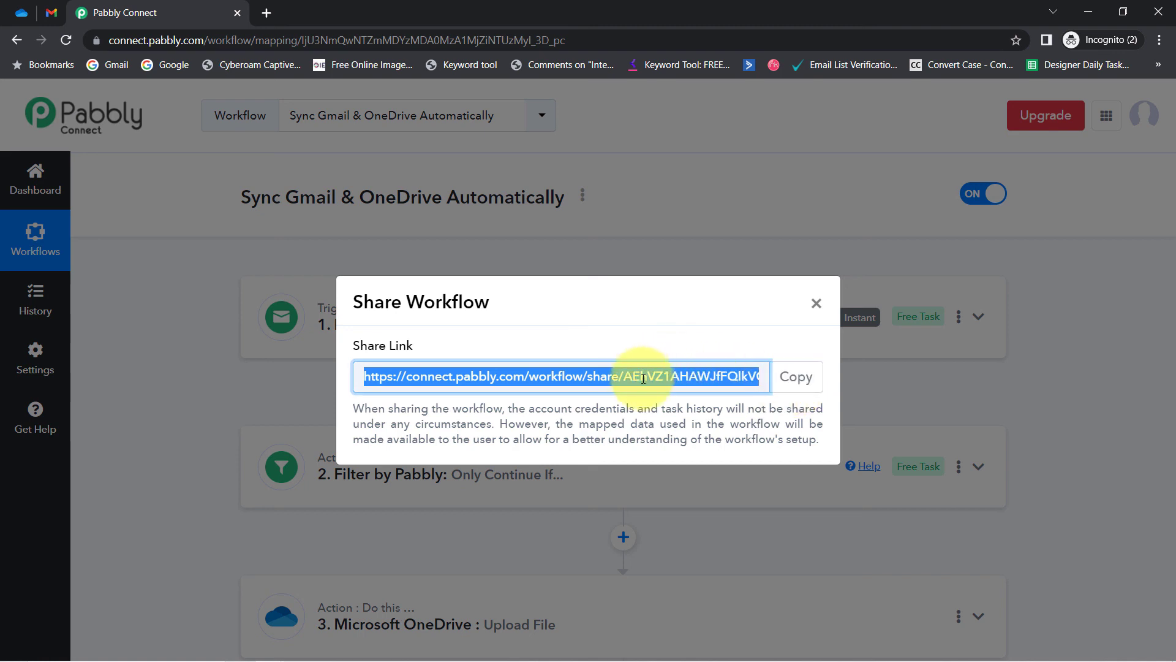
click(816, 303)
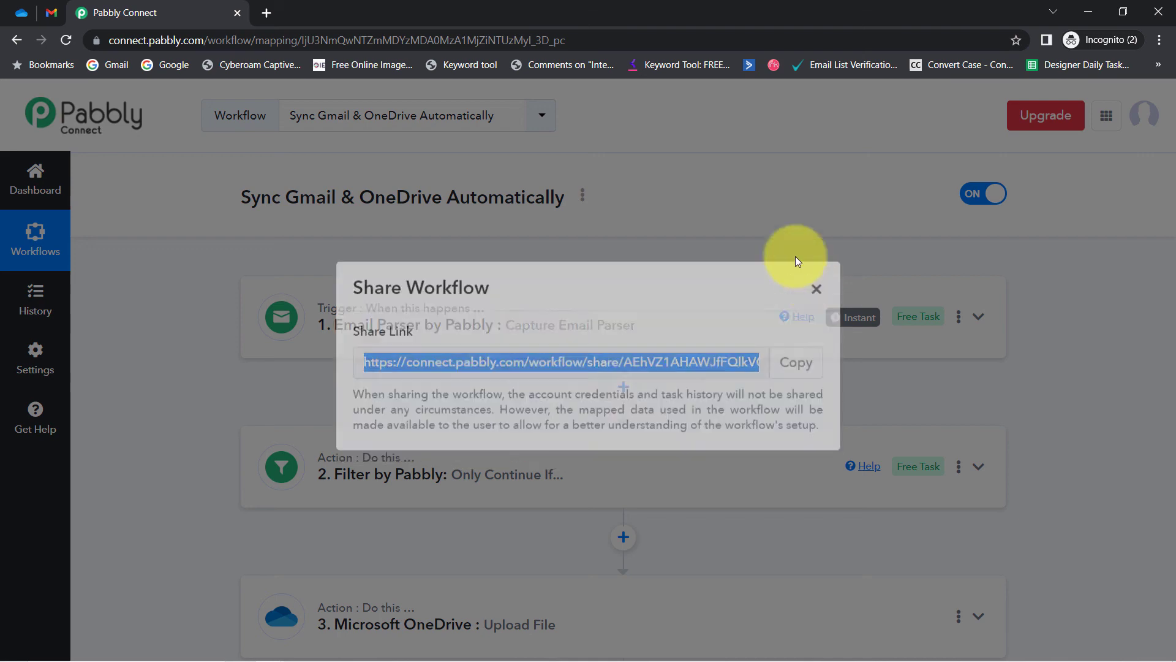